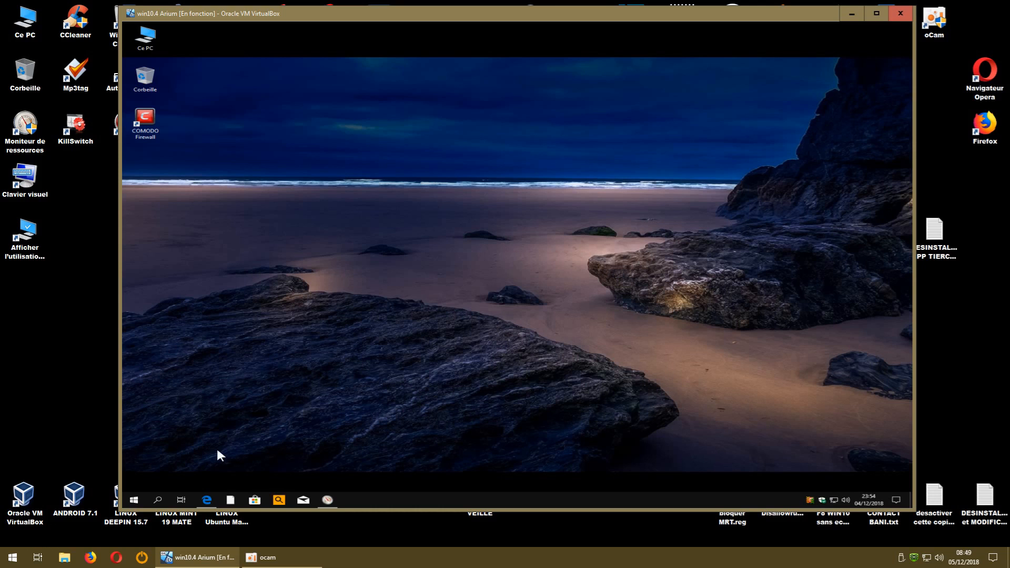
Check the virtual machine's search panel and the running processes in the resource monitor, closing both when done.
{"action": "left_click", "coordinate": [158, 500]}
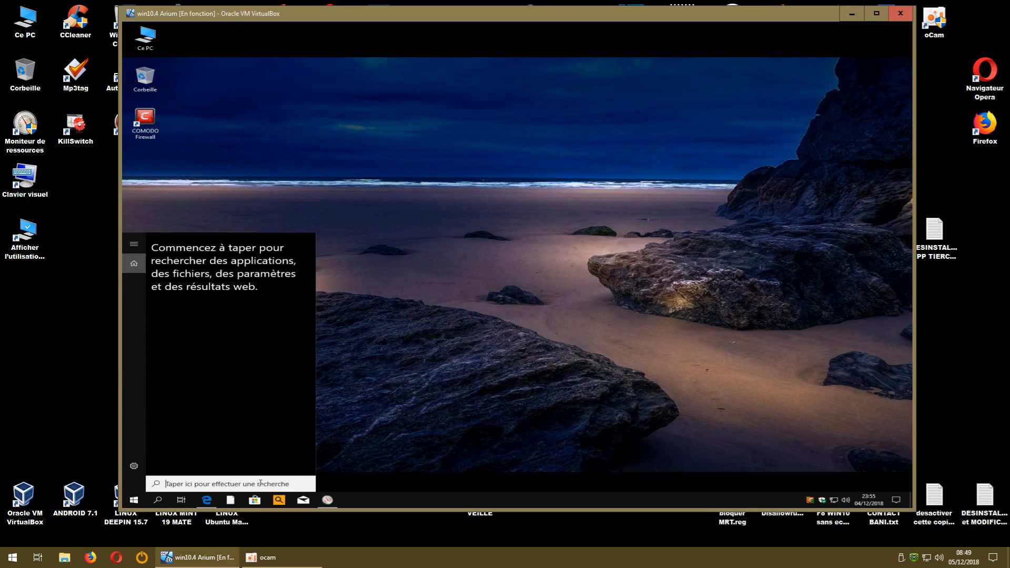
{"action": "left_click", "coordinate": [401, 359]}
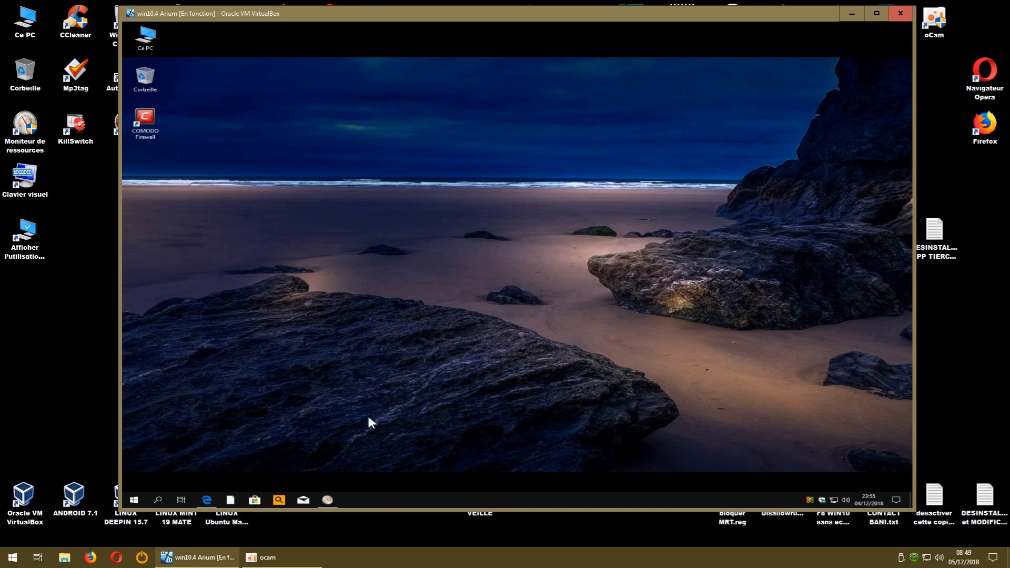
{"action": "left_click", "coordinate": [330, 498]}
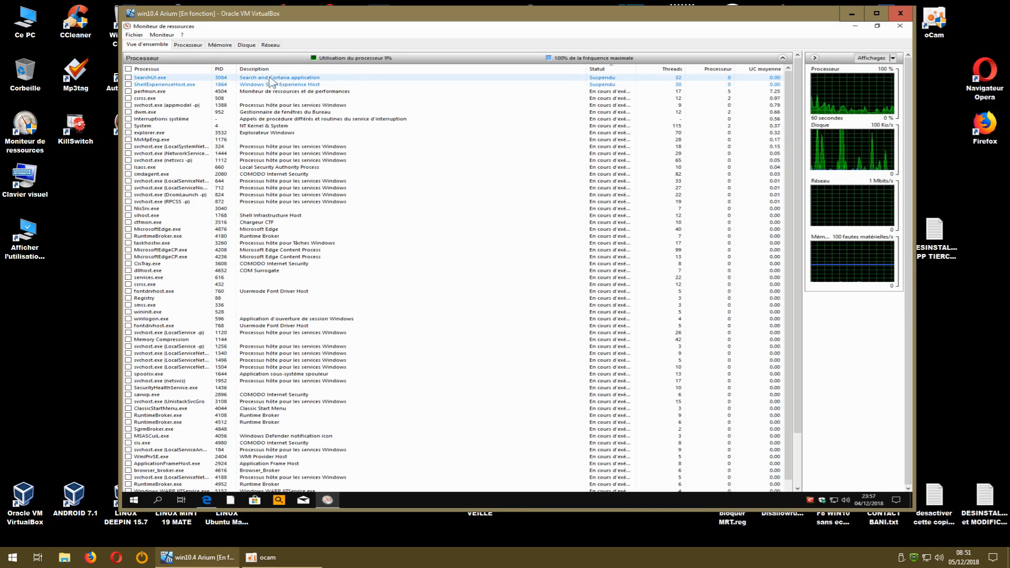
{"action": "left_click", "coordinate": [900, 26]}
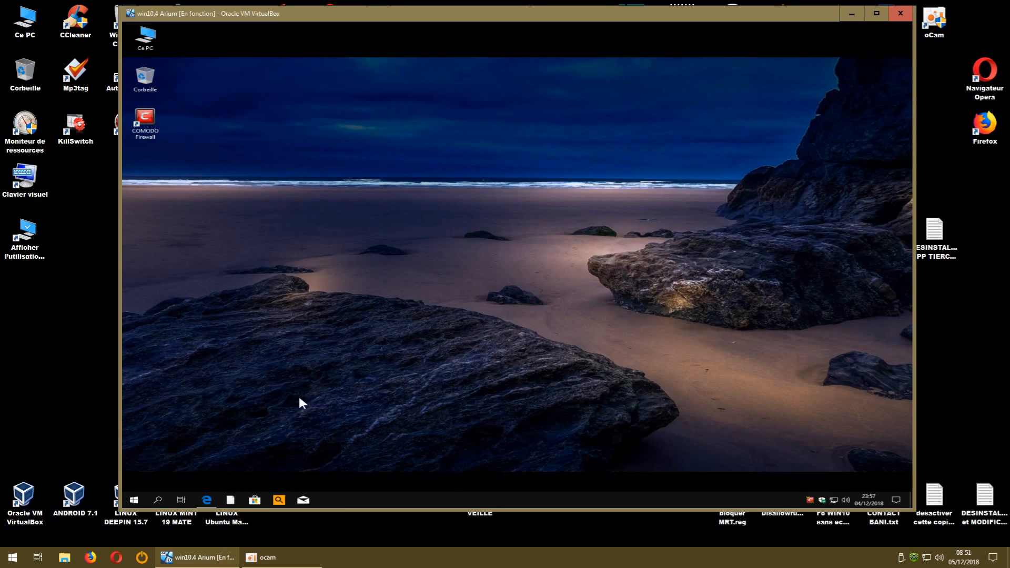
Look through the complete program list and its Applications entry in the virtual machine's Start menu.
{"action": "left_click", "coordinate": [136, 501]}
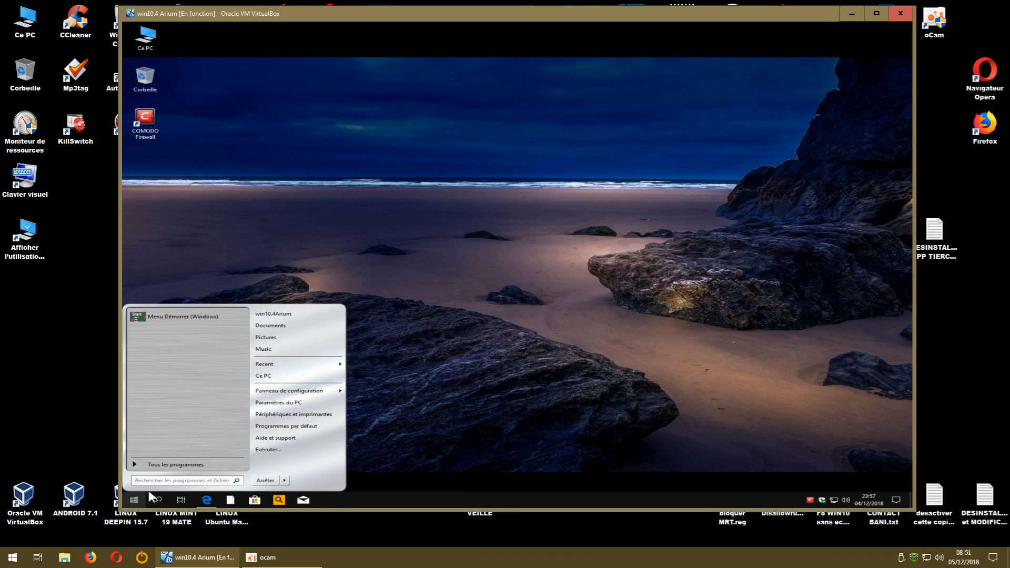
{"action": "left_click", "coordinate": [172, 462]}
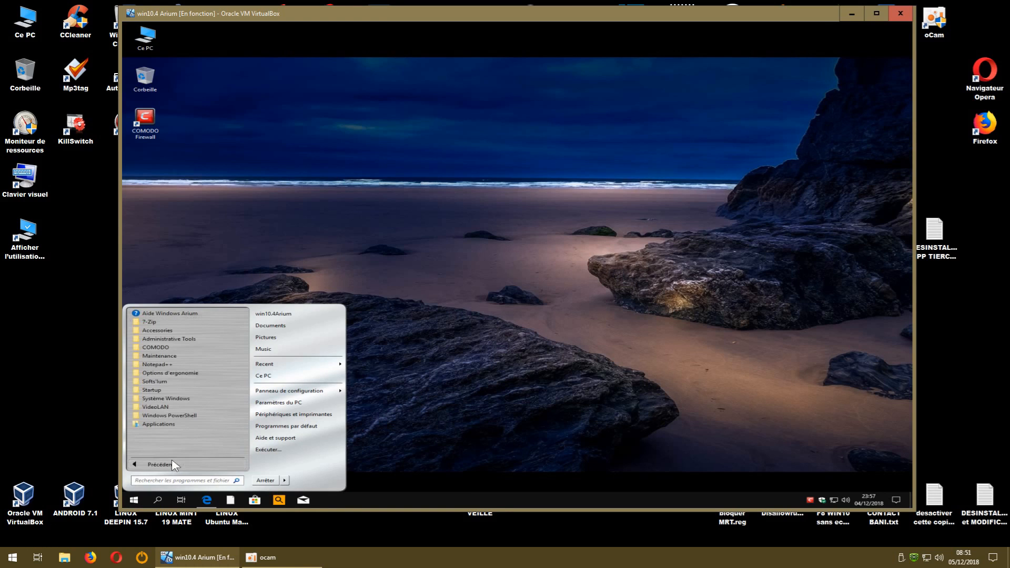
{"action": "left_click", "coordinate": [166, 424]}
{"action": "left_click", "coordinate": [448, 354]}
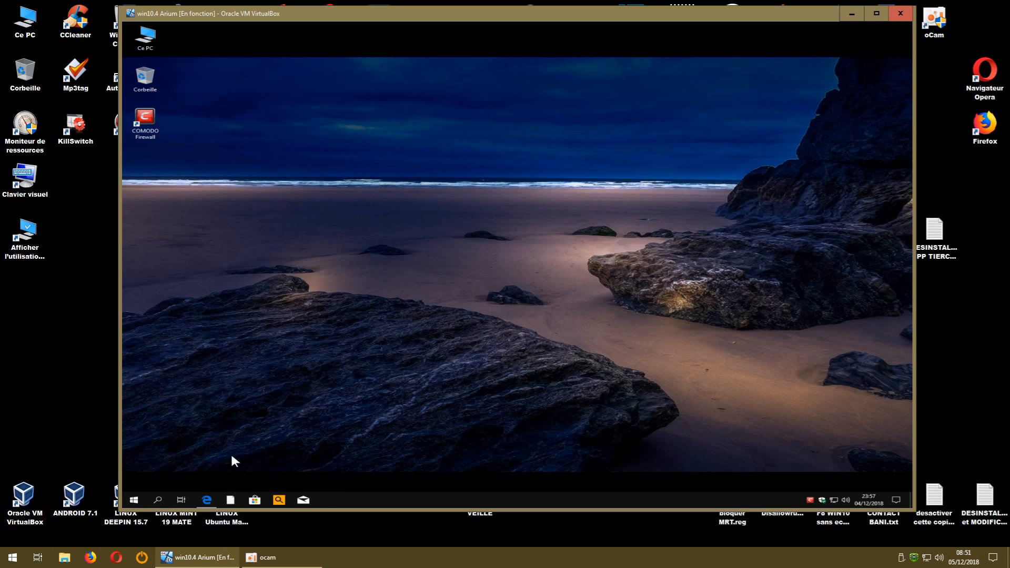
Open the Applications et fonctionnalités page in the virtual machine's Windows settings.
{"action": "left_click", "coordinate": [140, 498]}
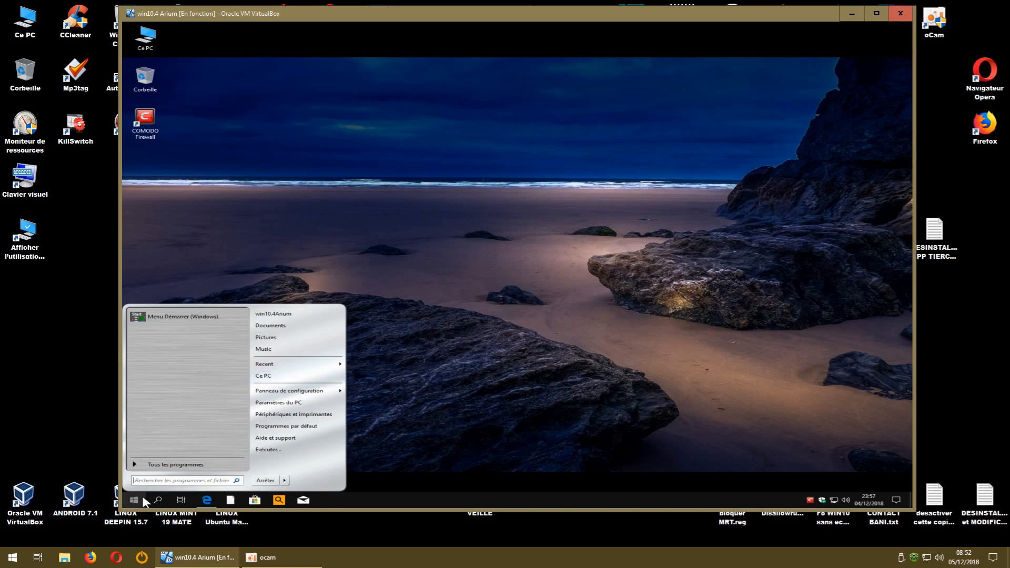
{"action": "left_click", "coordinate": [274, 403]}
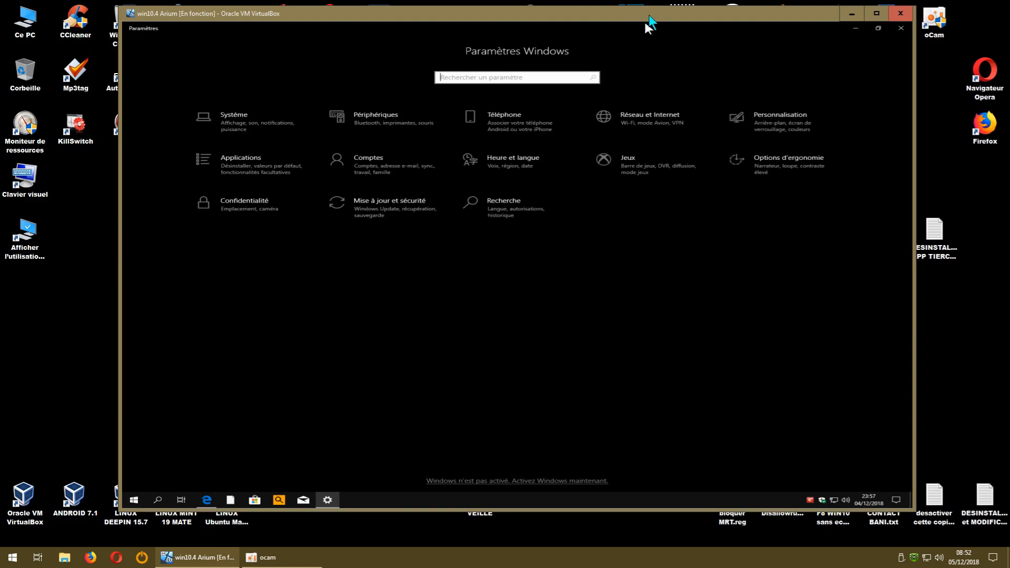
{"action": "left_click_drag", "start_coordinate": [648, 17], "coordinate": [672, 14]}
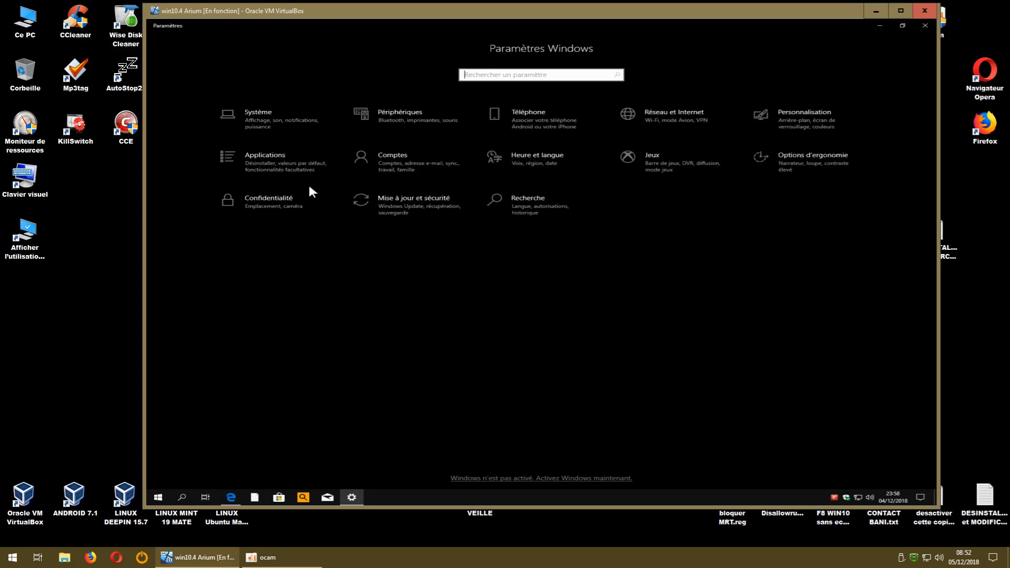
{"action": "left_click", "coordinate": [275, 163]}
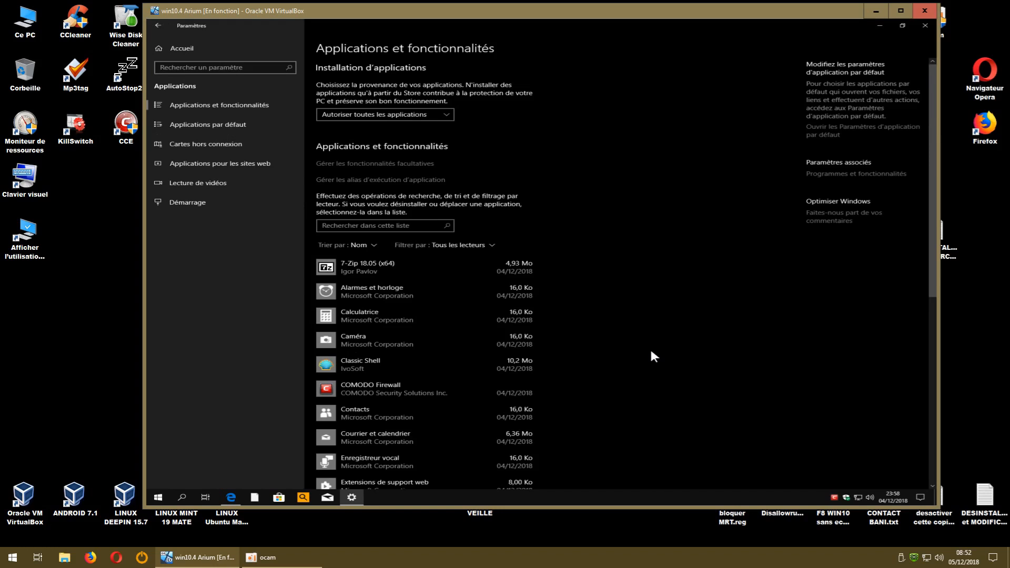
Check the uninstall options of Alarmes et horloge, Calculatrice, Caméra, Contacts, and Courrier et calendrier.
{"action": "scroll", "coordinate": [634, 351], "scroll_direction": "down", "scroll_amount": 3}
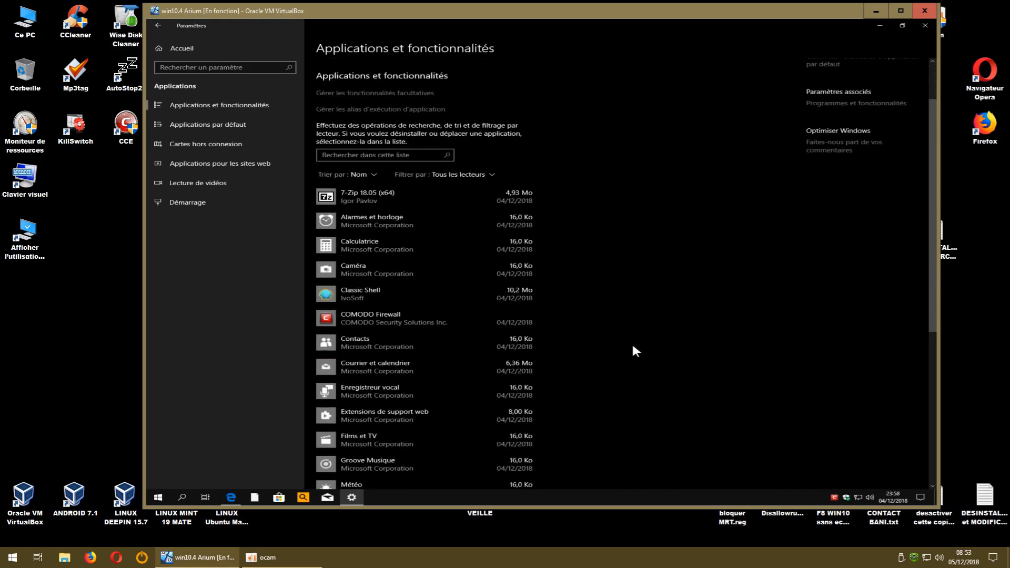
{"action": "left_click", "coordinate": [416, 222]}
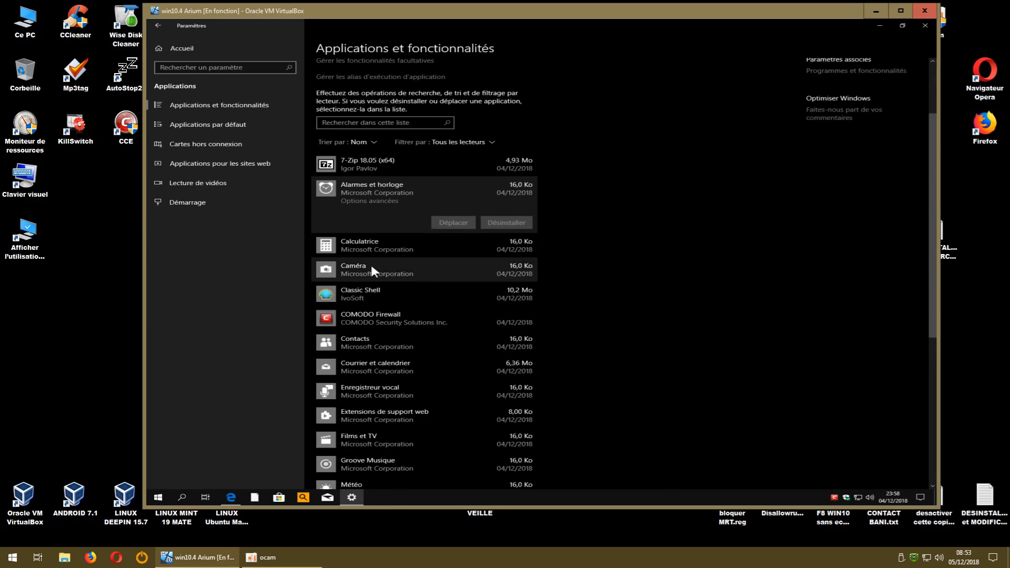
{"action": "left_click", "coordinate": [360, 244]}
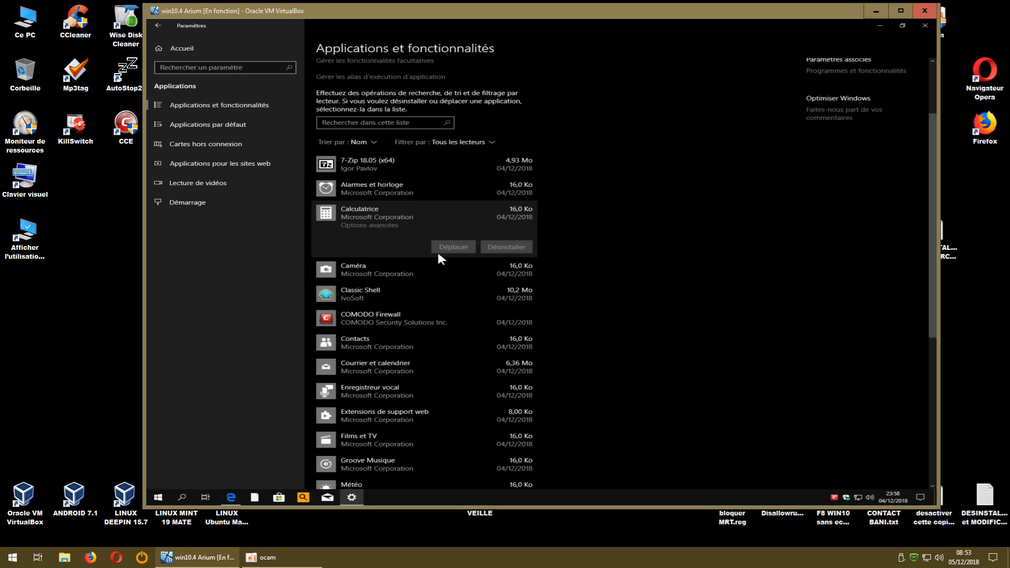
{"action": "left_click", "coordinate": [365, 268]}
{"action": "scroll", "coordinate": [364, 267], "scroll_direction": "up", "scroll_amount": 1}
{"action": "scroll", "coordinate": [611, 292], "scroll_direction": "down", "scroll_amount": 1}
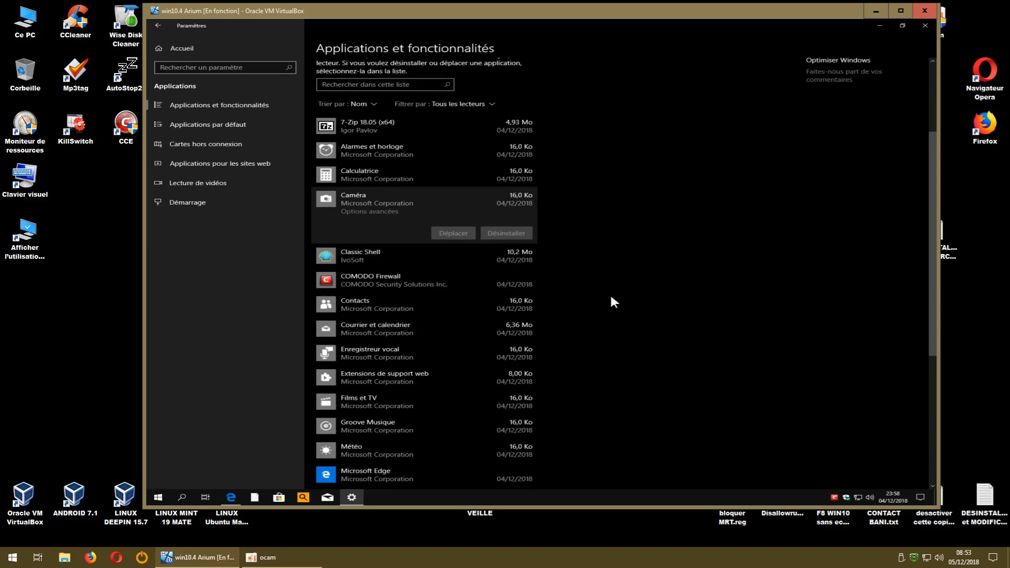
{"action": "left_click", "coordinate": [374, 302]}
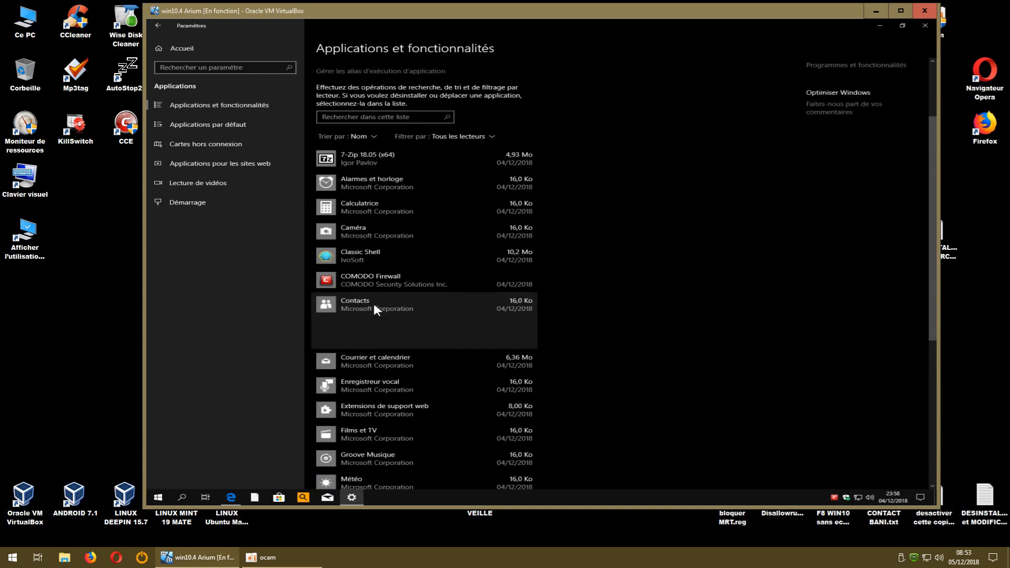
{"action": "left_click", "coordinate": [364, 354]}
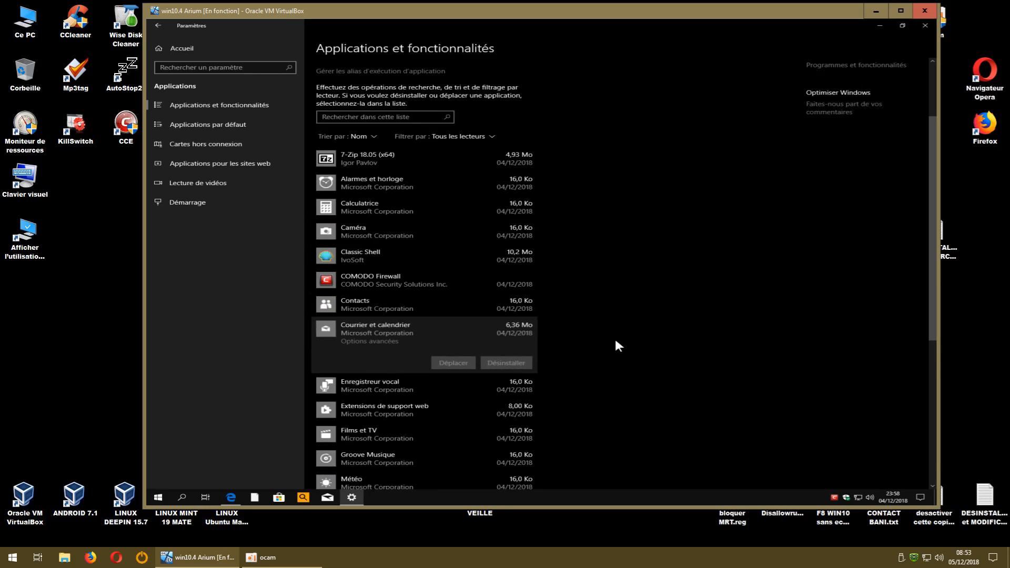
Check the uninstall options of Enregistreur vocal, Extensions de support web, Films et TV, and Groove Musique.
{"action": "scroll", "coordinate": [614, 337], "scroll_direction": "down", "scroll_amount": 3}
{"action": "left_click", "coordinate": [347, 241]}
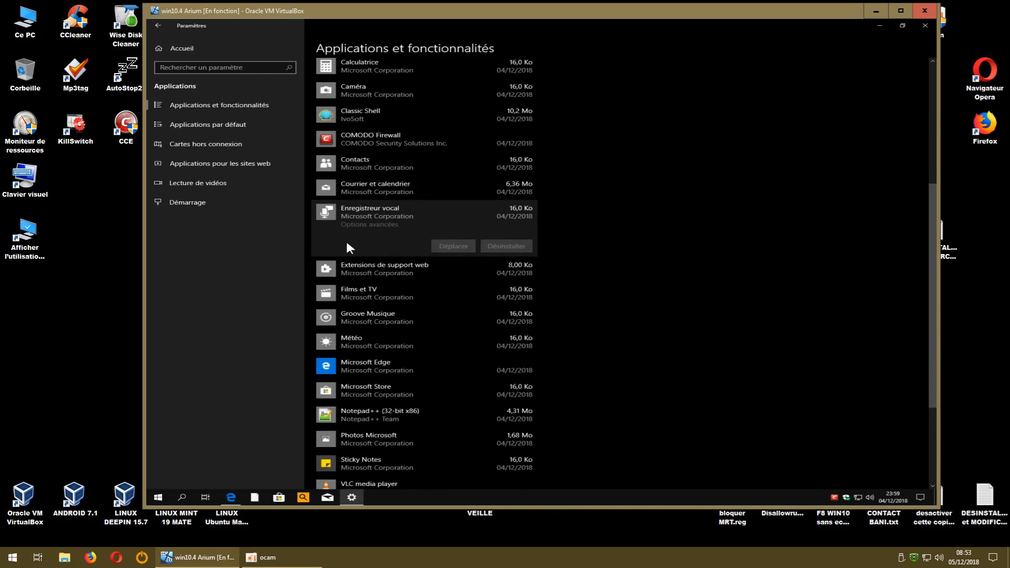
{"action": "left_click", "coordinate": [358, 267]}
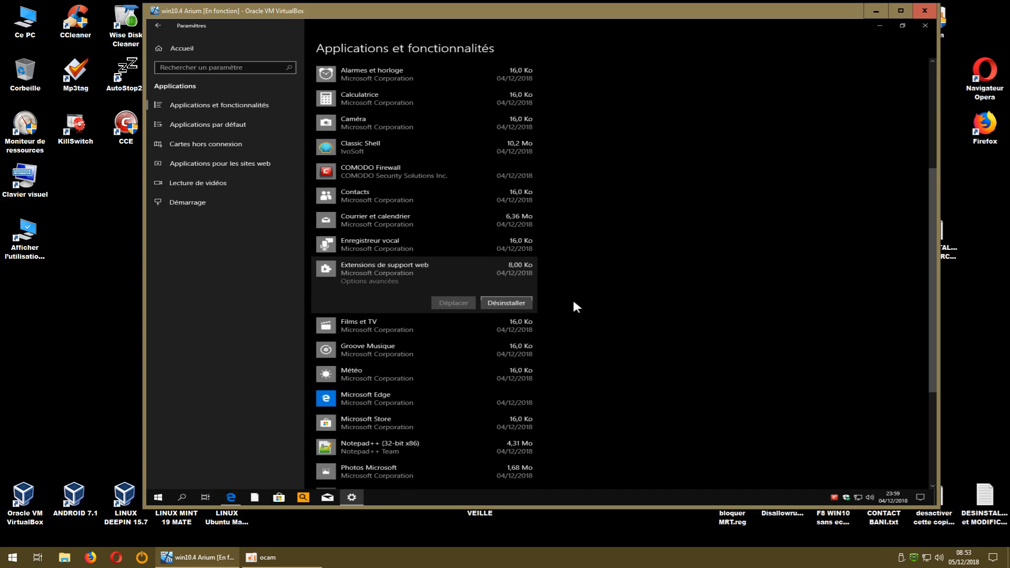
{"action": "scroll", "coordinate": [600, 306], "scroll_direction": "down", "scroll_amount": 1}
{"action": "left_click", "coordinate": [392, 263]}
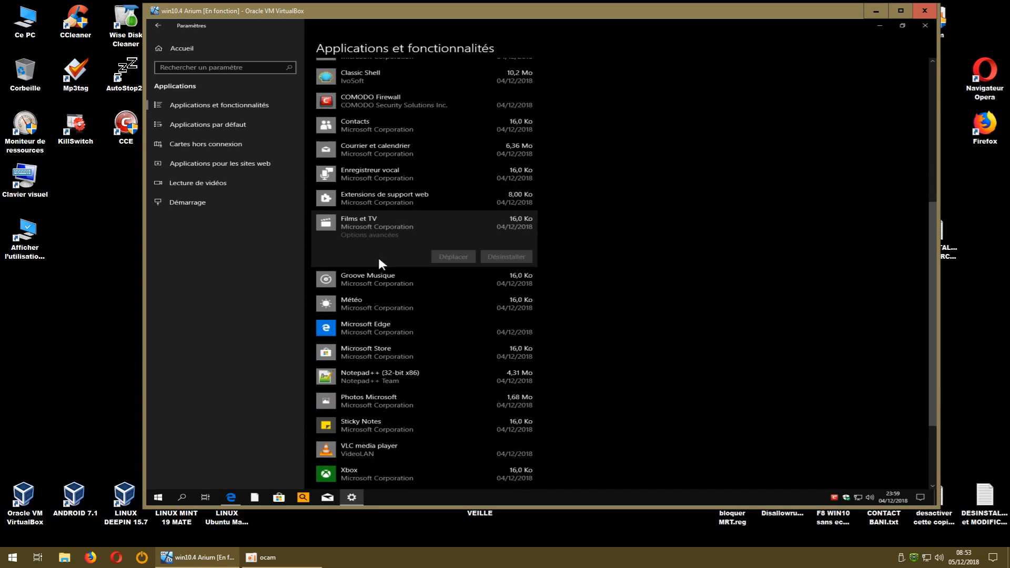
{"action": "left_click", "coordinate": [368, 277]}
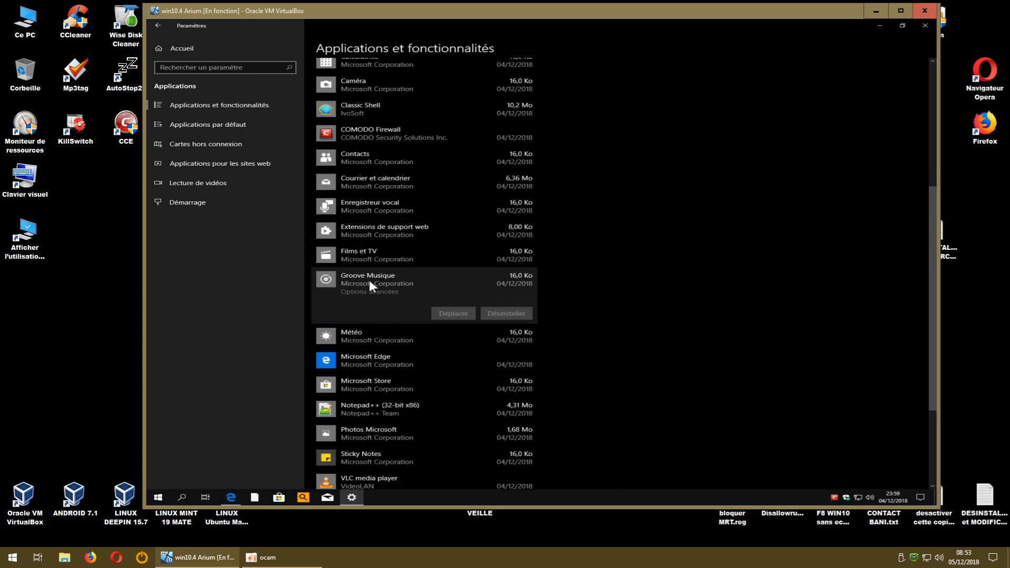
Uninstall the Météo app from the installed applications.
{"action": "left_click", "coordinate": [358, 332]}
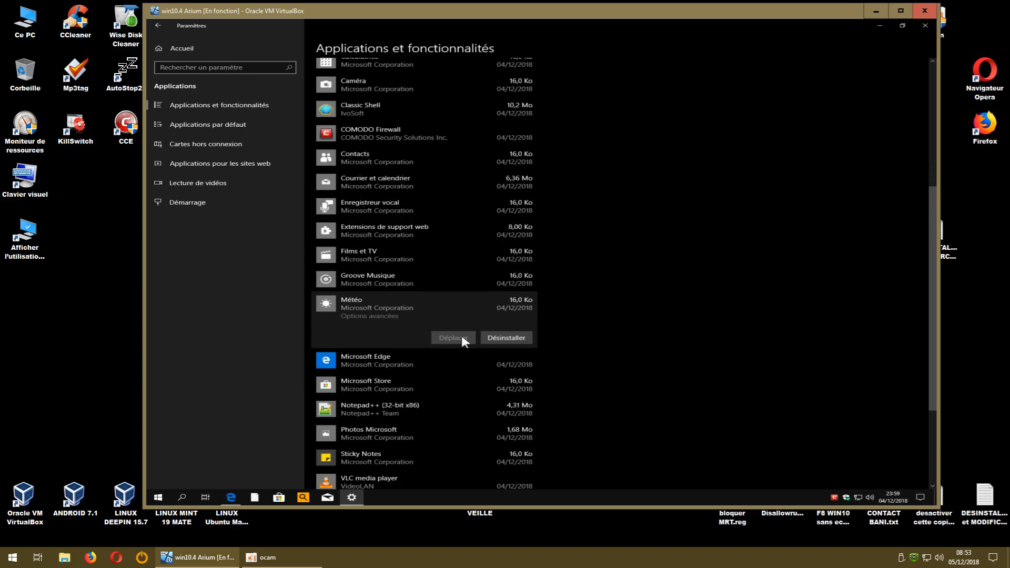
{"action": "left_click", "coordinate": [499, 338]}
{"action": "left_click", "coordinate": [549, 321]}
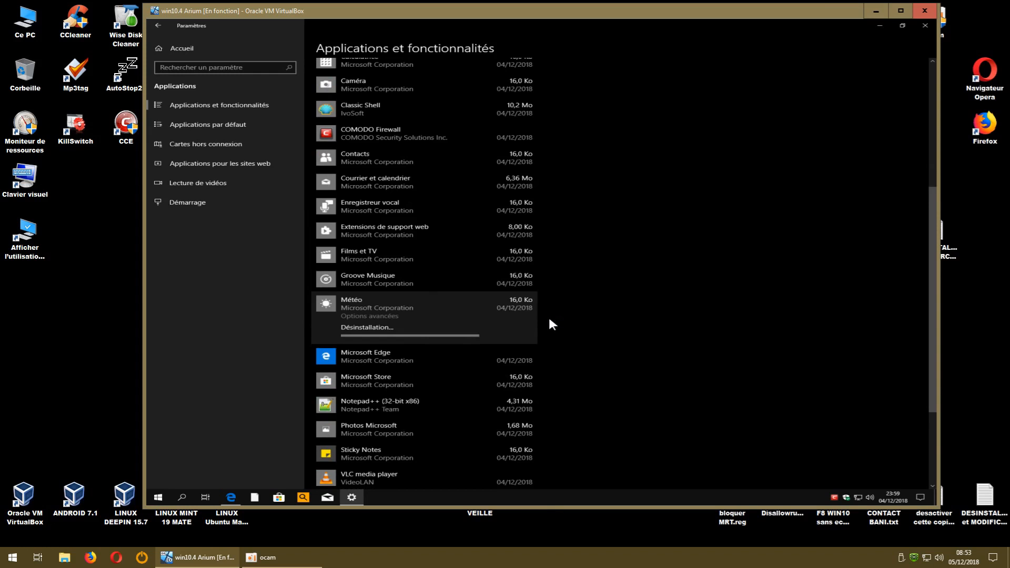
Check the uninstall options of Sticky Notes, Photos Microsoft, and Xbox in the installed applications.
{"action": "scroll", "coordinate": [548, 315], "scroll_direction": "down", "scroll_amount": 3}
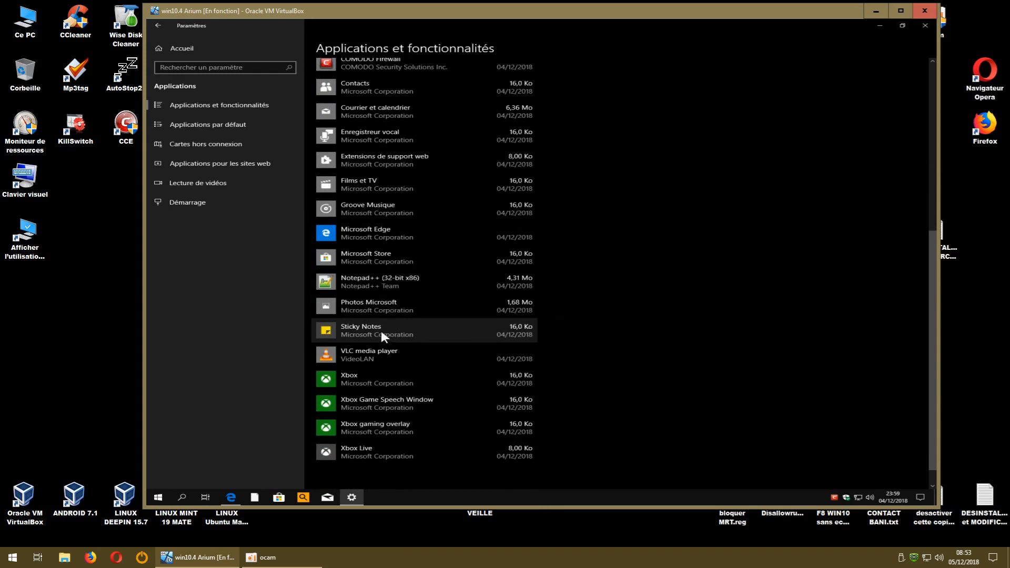
{"action": "left_click", "coordinate": [381, 331]}
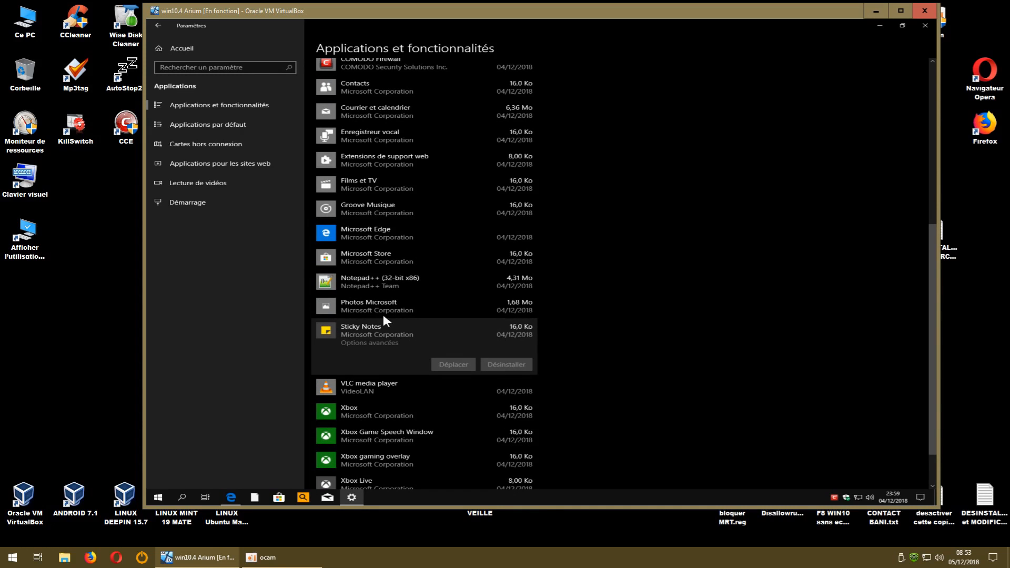
{"action": "left_click", "coordinate": [383, 306]}
{"action": "scroll", "coordinate": [608, 314], "scroll_direction": "down", "scroll_amount": 2}
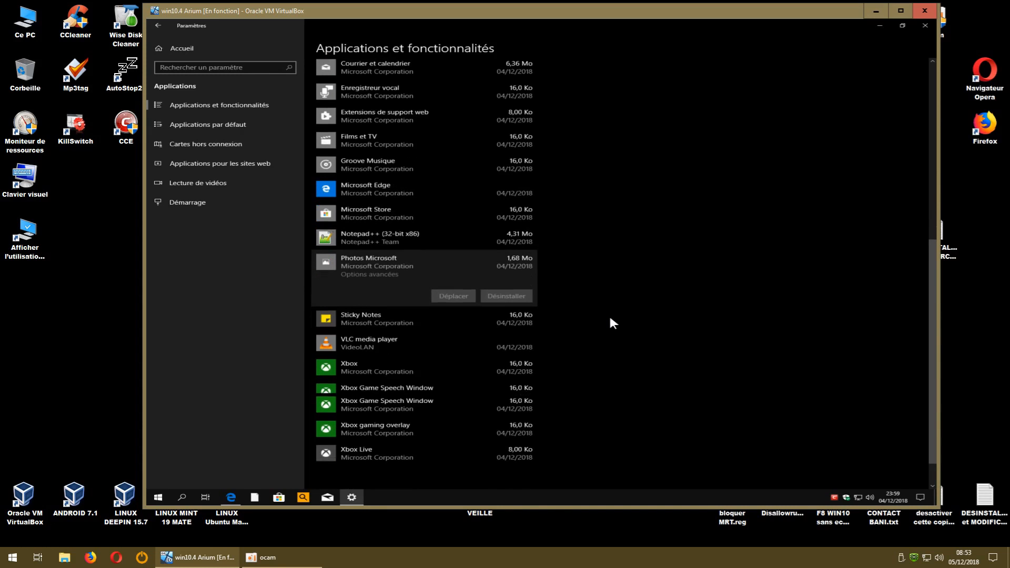
{"action": "left_click", "coordinate": [416, 346]}
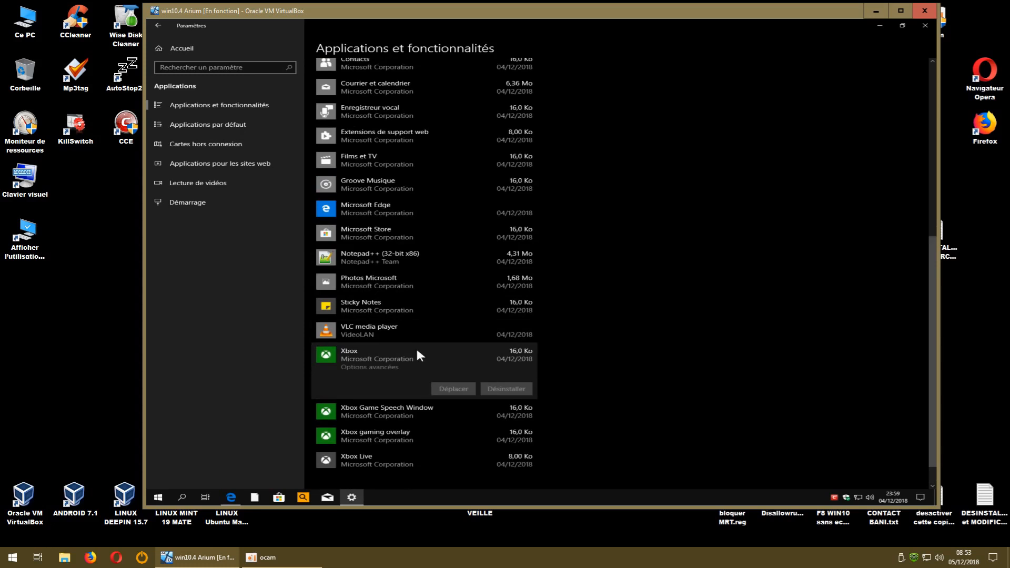
Uninstall the Xbox Live app together with its associated information.
{"action": "left_click", "coordinate": [375, 421]}
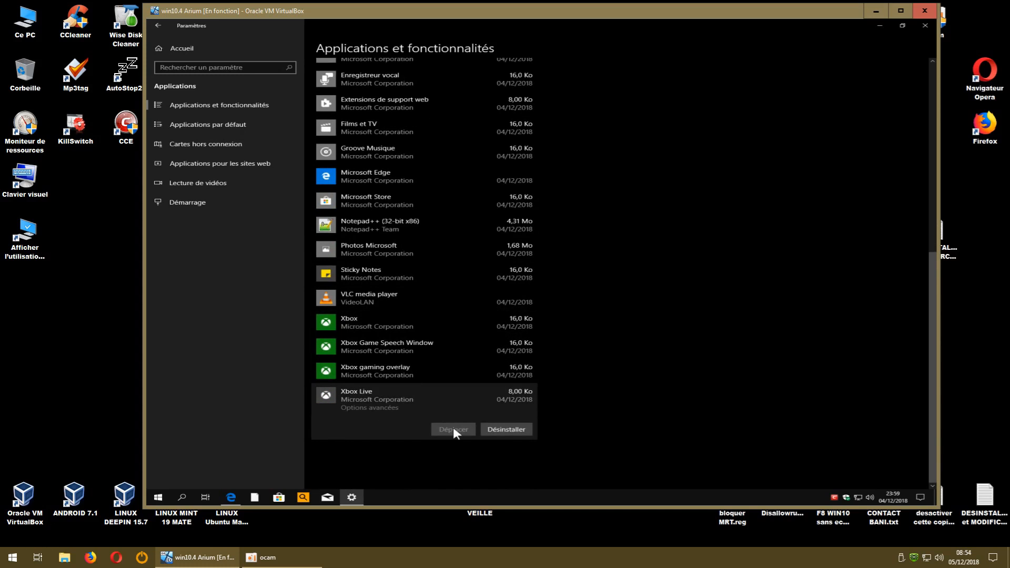
{"action": "left_click", "coordinate": [491, 428]}
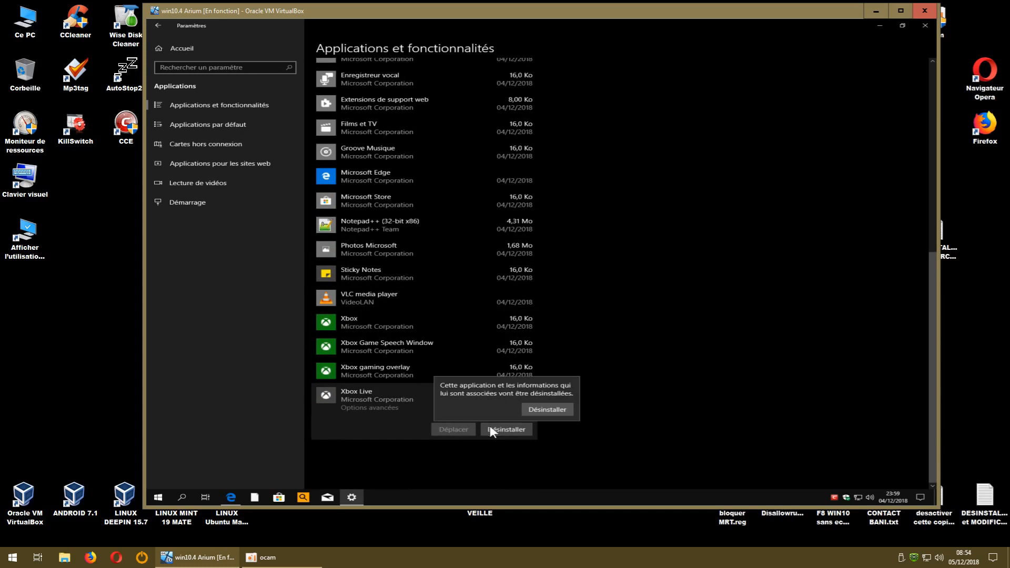
{"action": "left_click", "coordinate": [545, 411]}
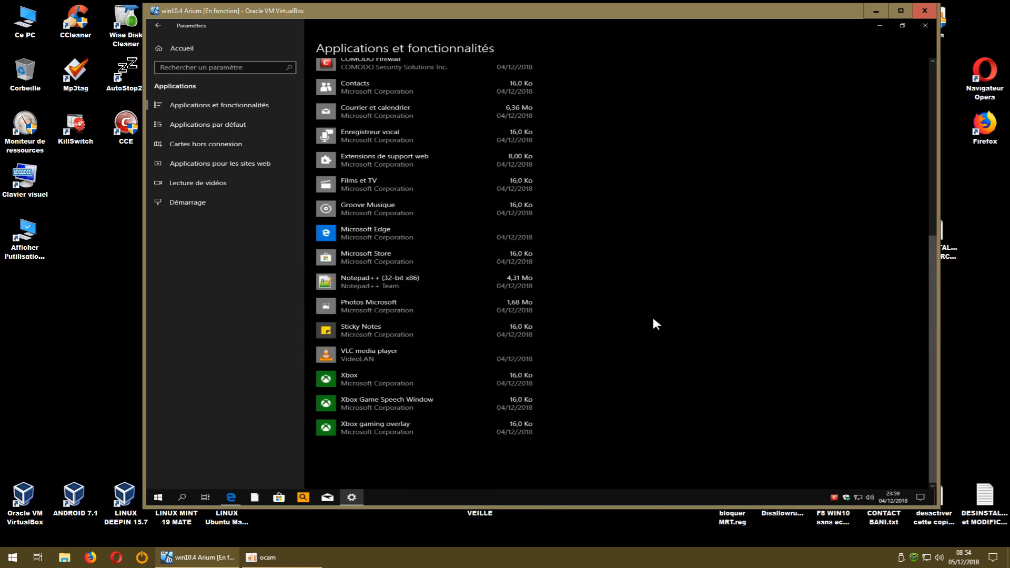
Check the uninstall options of Xbox, Xbox Game Speech Window, and Xbox gaming overlay.
{"action": "left_click", "coordinate": [352, 381]}
{"action": "scroll", "coordinate": [361, 379], "scroll_direction": "down", "scroll_amount": 1}
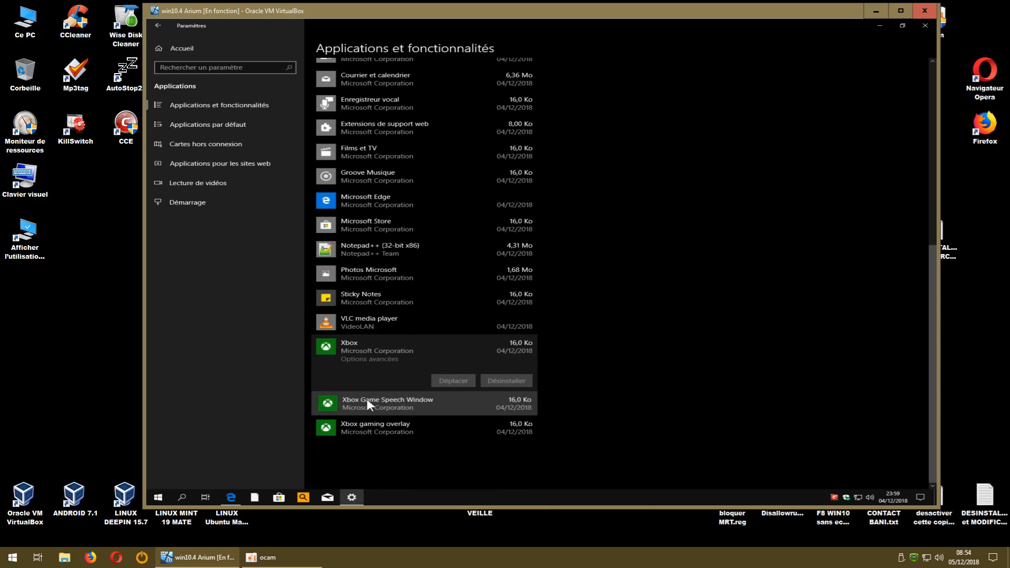
{"action": "left_click", "coordinate": [367, 400]}
{"action": "left_click", "coordinate": [377, 431]}
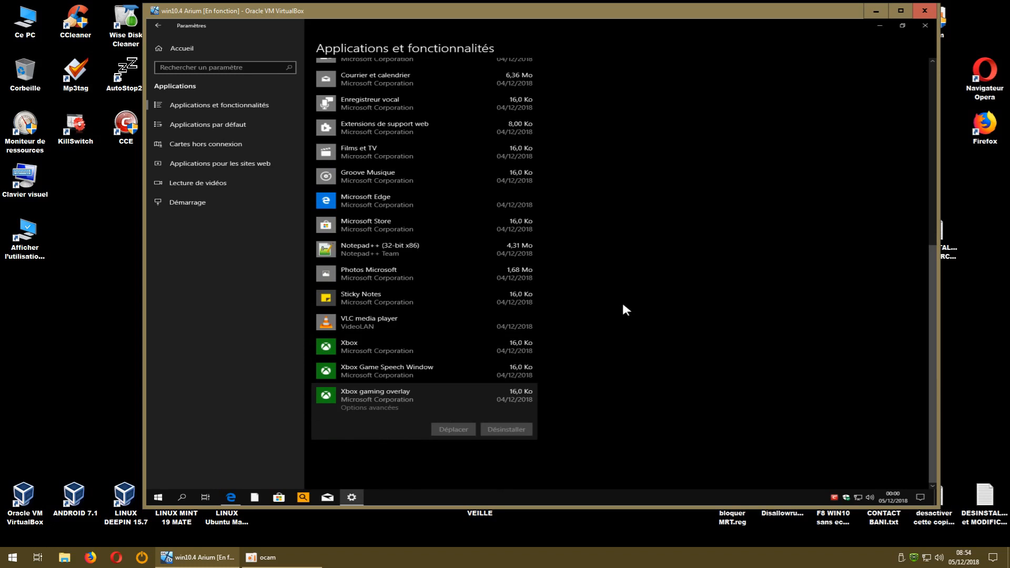
{"action": "scroll", "coordinate": [633, 289], "scroll_direction": "up", "scroll_amount": 5}
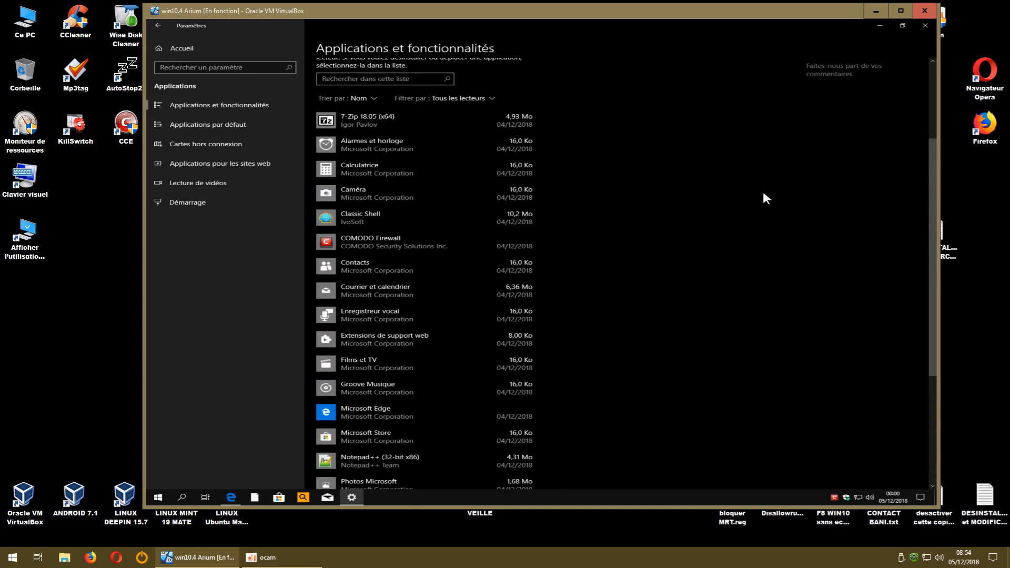
Close the Windows settings and open Ce PC from the virtual machine's desktop.
{"action": "left_click", "coordinate": [924, 27]}
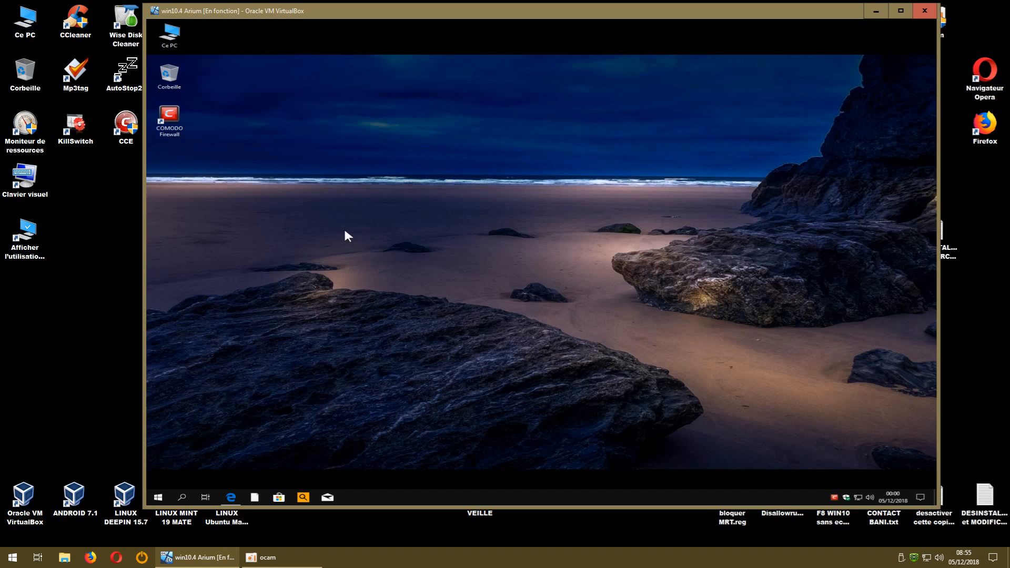
{"action": "double_click", "coordinate": [173, 42]}
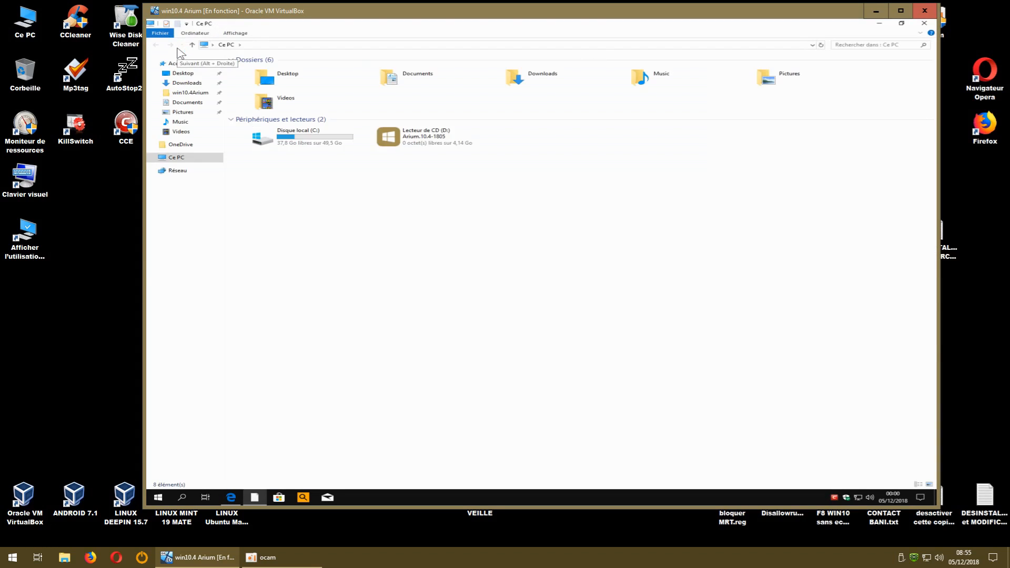
Browse to Program Files on Disque local (C:) and try to open the WindowsApps folder with permanent access.
{"action": "double_click", "coordinate": [304, 140]}
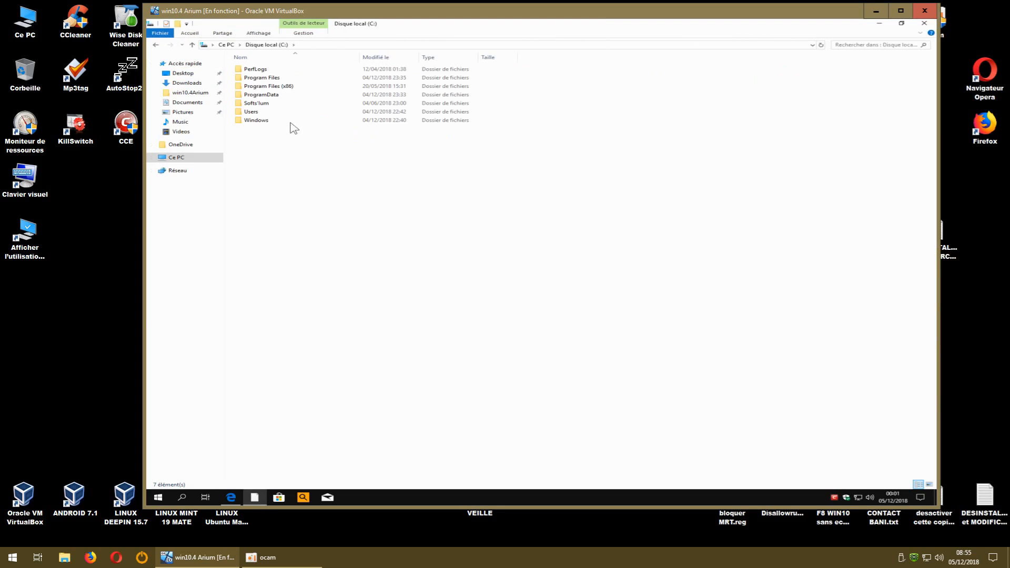
{"action": "left_click", "coordinate": [273, 79]}
{"action": "double_click", "coordinate": [273, 80]}
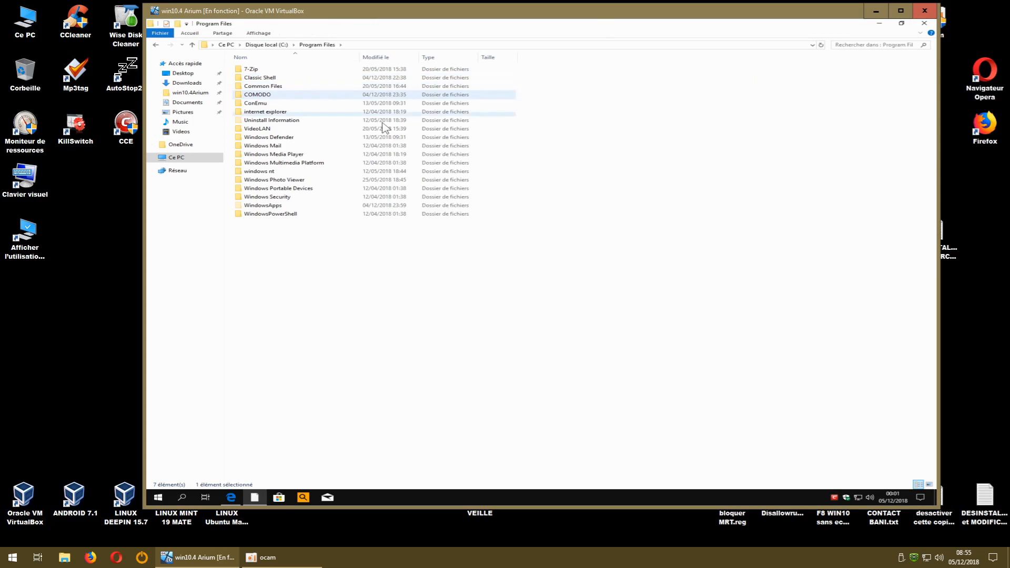
{"action": "double_click", "coordinate": [263, 205]}
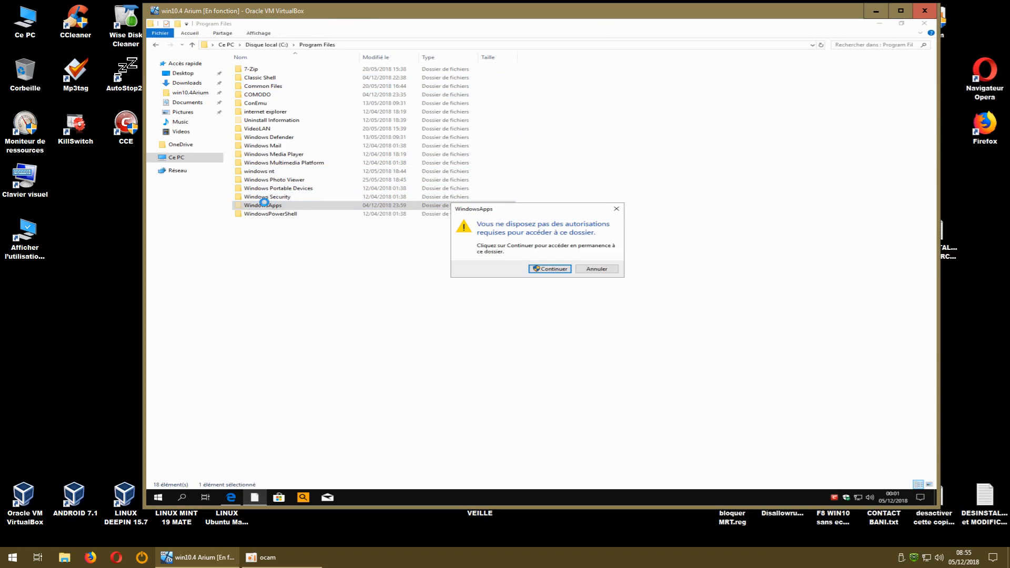
{"action": "left_click", "coordinate": [551, 269]}
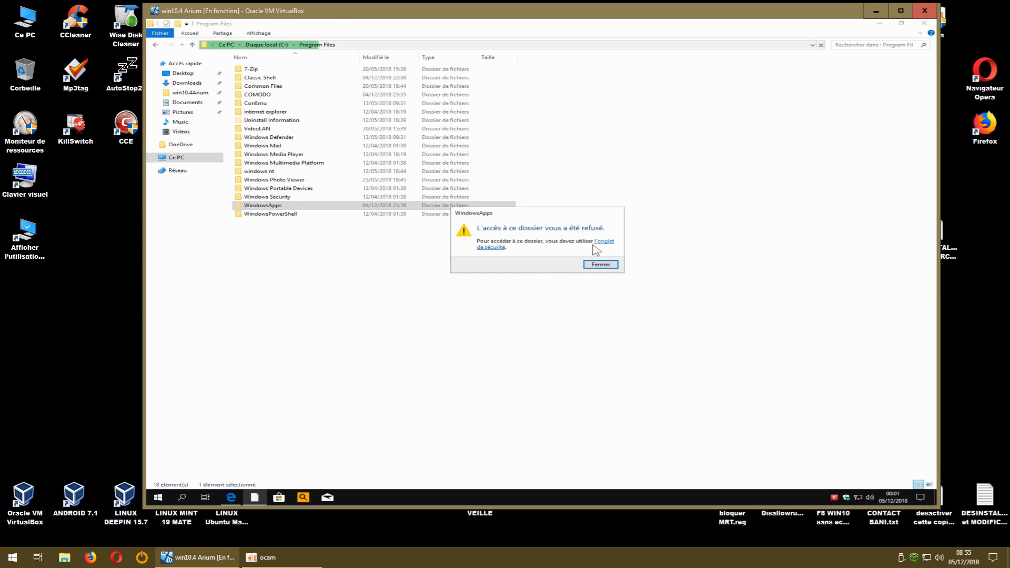
{"action": "left_click", "coordinate": [601, 265]}
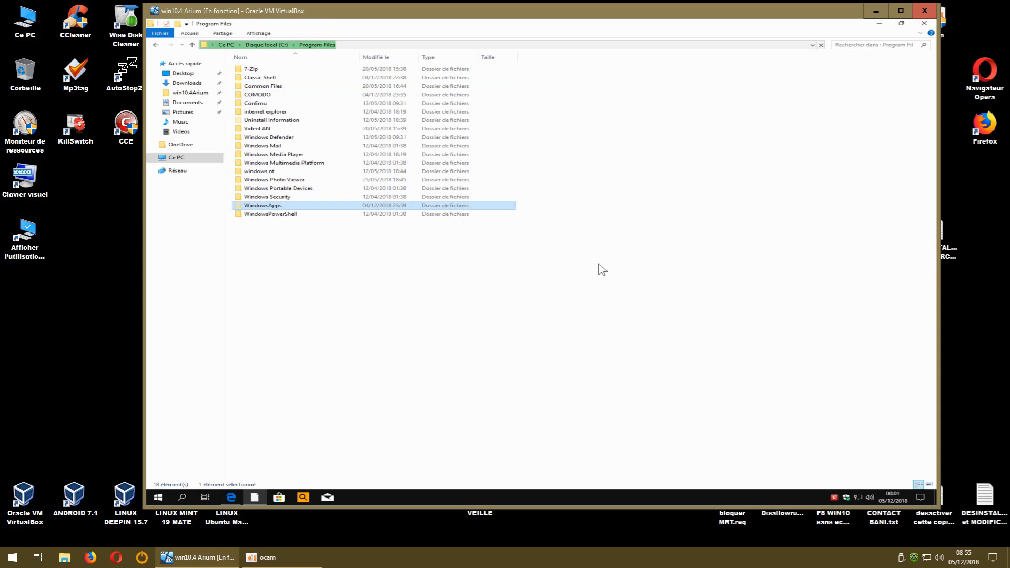
Open the advanced security settings of the WindowsApps folder from its properties, minimizing the file explorer window.
{"action": "right_click", "coordinate": [257, 205]}
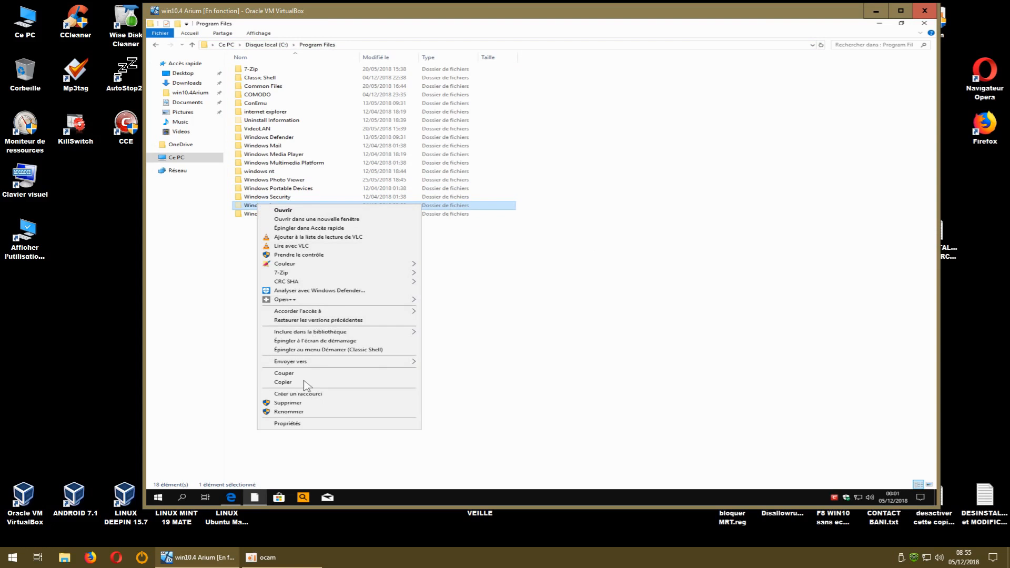
{"action": "left_click", "coordinate": [304, 424]}
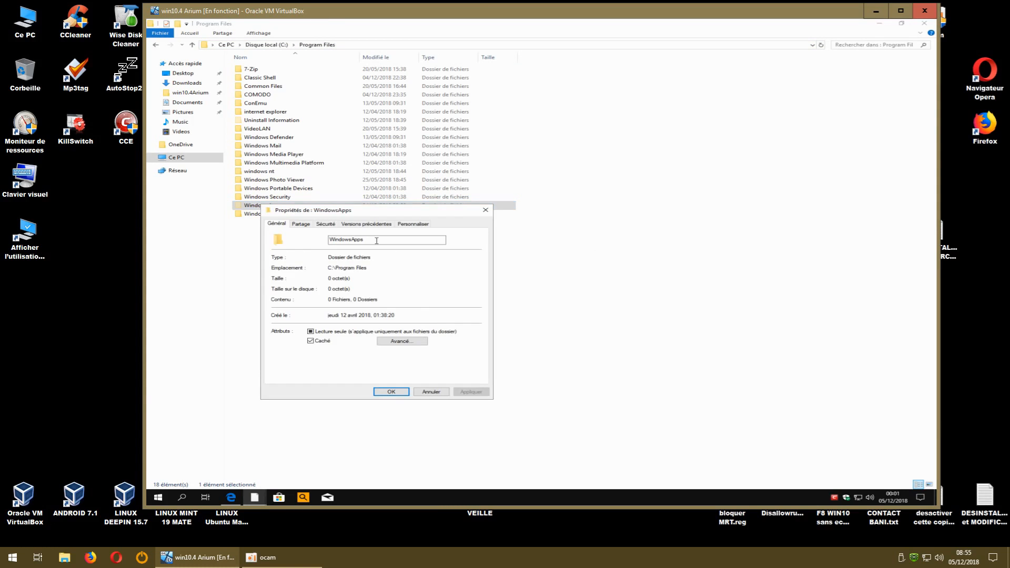
{"action": "left_click", "coordinate": [326, 224]}
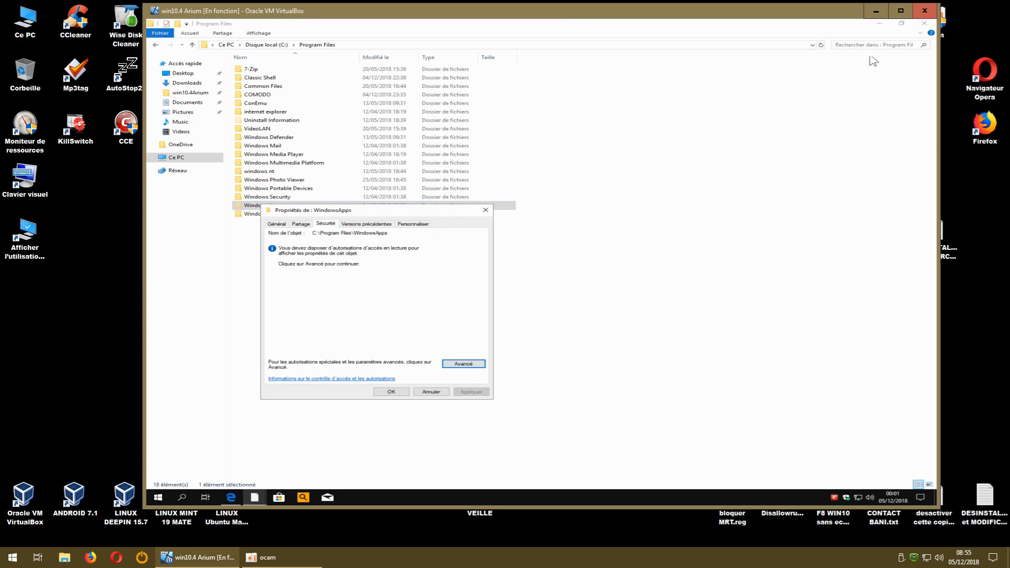
{"action": "left_click", "coordinate": [880, 24]}
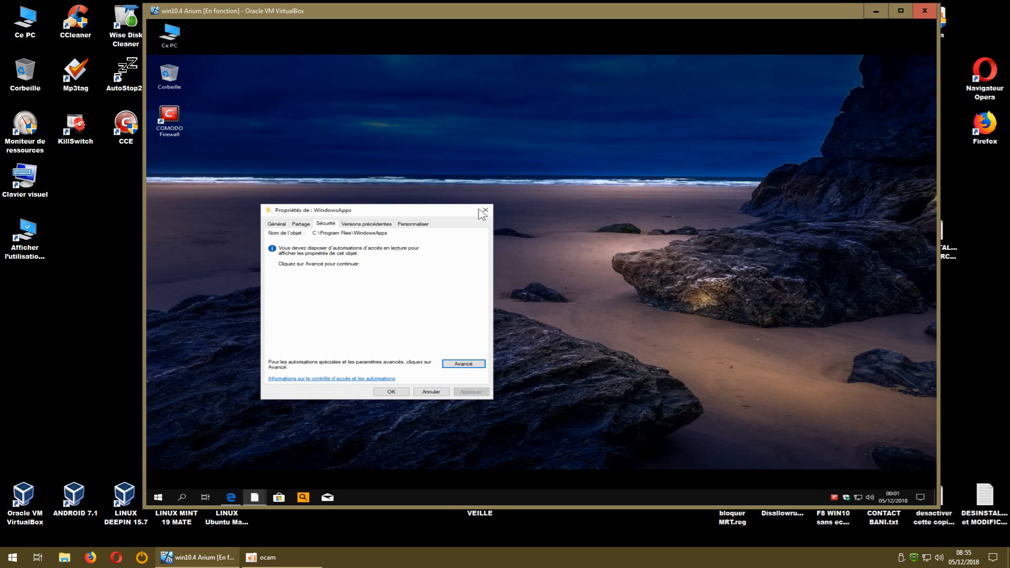
{"action": "left_click_drag", "start_coordinate": [469, 210], "coordinate": [640, 175]}
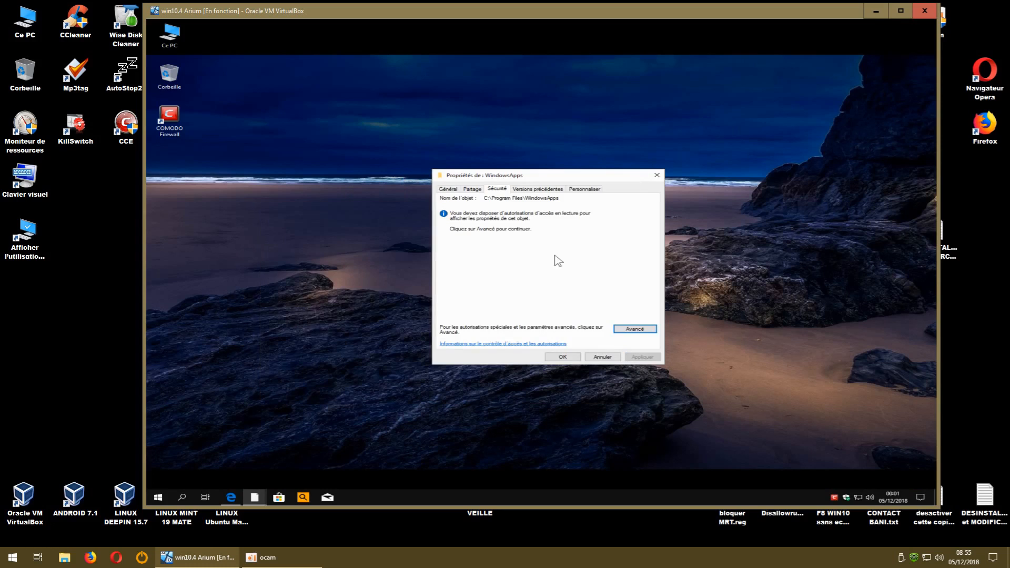
{"action": "left_click", "coordinate": [635, 329]}
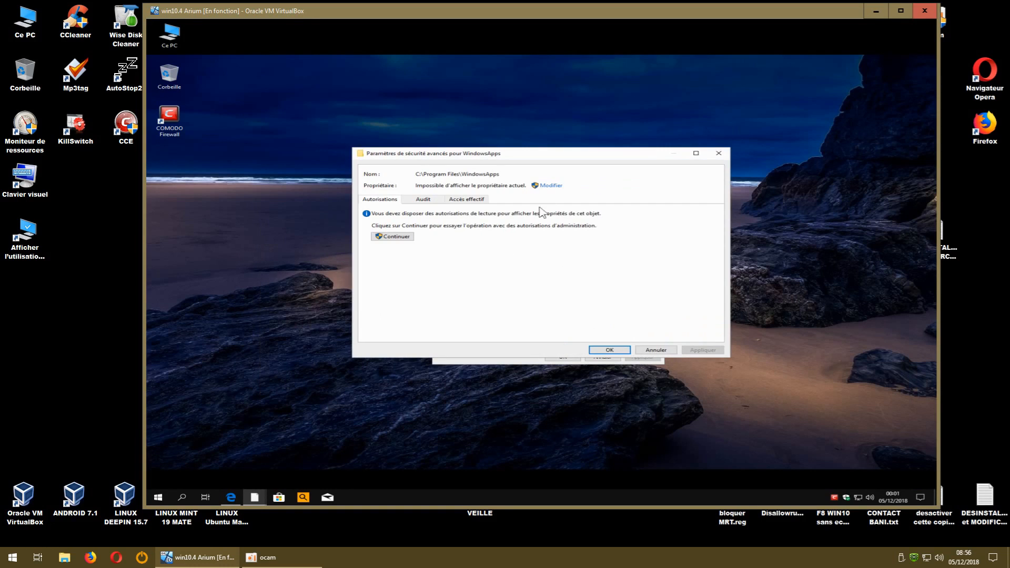
Change the owner of the WindowsApps folder to Utilisateurs authentifiés, apply it, and close the folder's properties.
{"action": "left_click", "coordinate": [550, 185]}
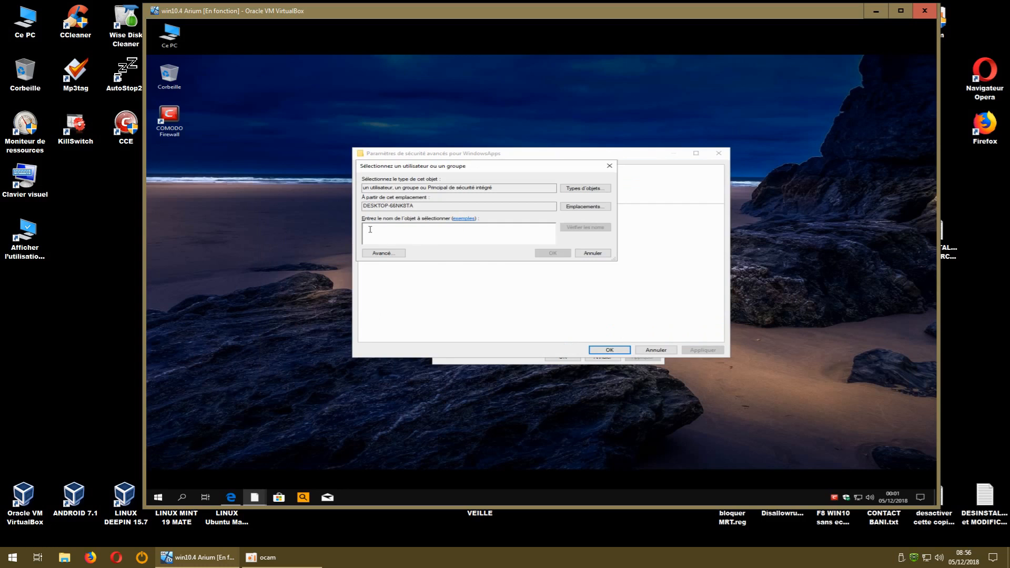
{"action": "type", "text": "utilisateur"}
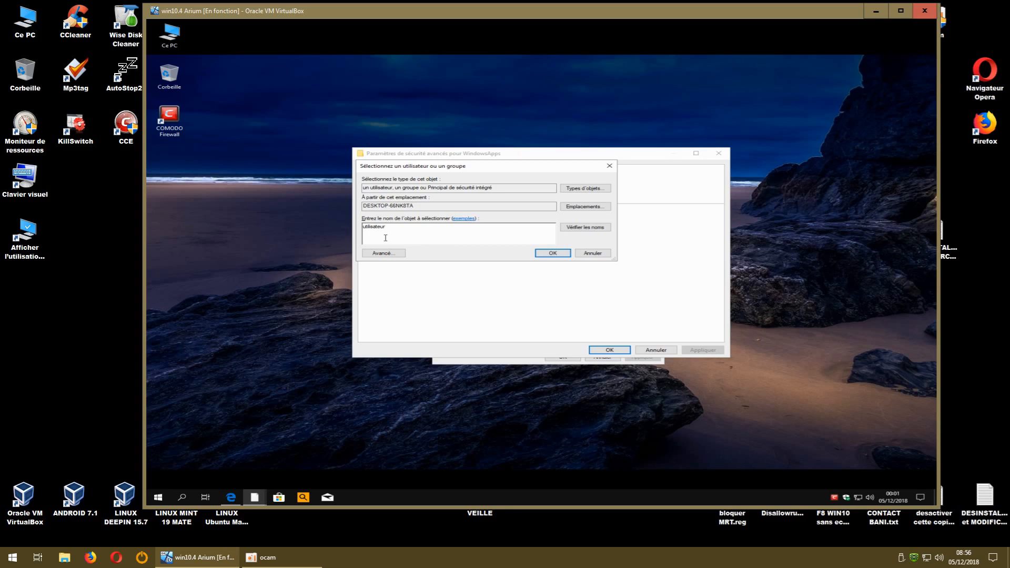
{"action": "left_click", "coordinate": [577, 227]}
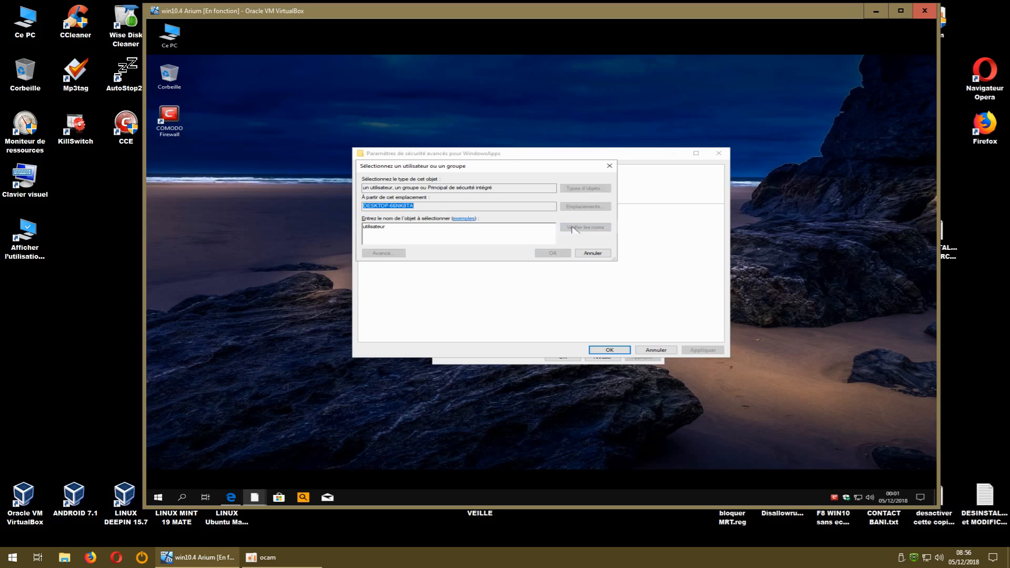
{"action": "left_click", "coordinate": [432, 238]}
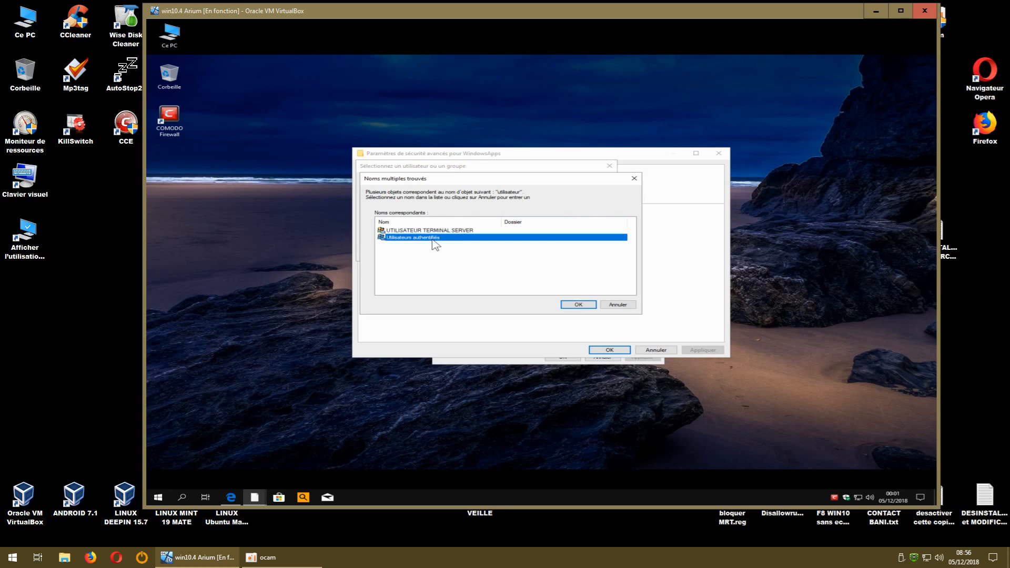
{"action": "left_click", "coordinate": [579, 305]}
{"action": "left_click", "coordinate": [552, 254]}
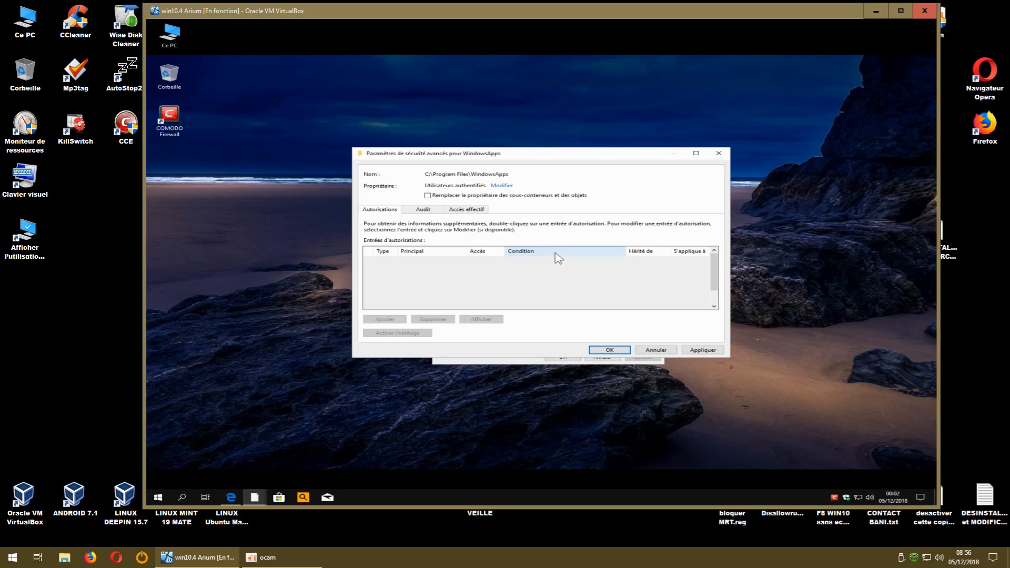
{"action": "left_click", "coordinate": [695, 351]}
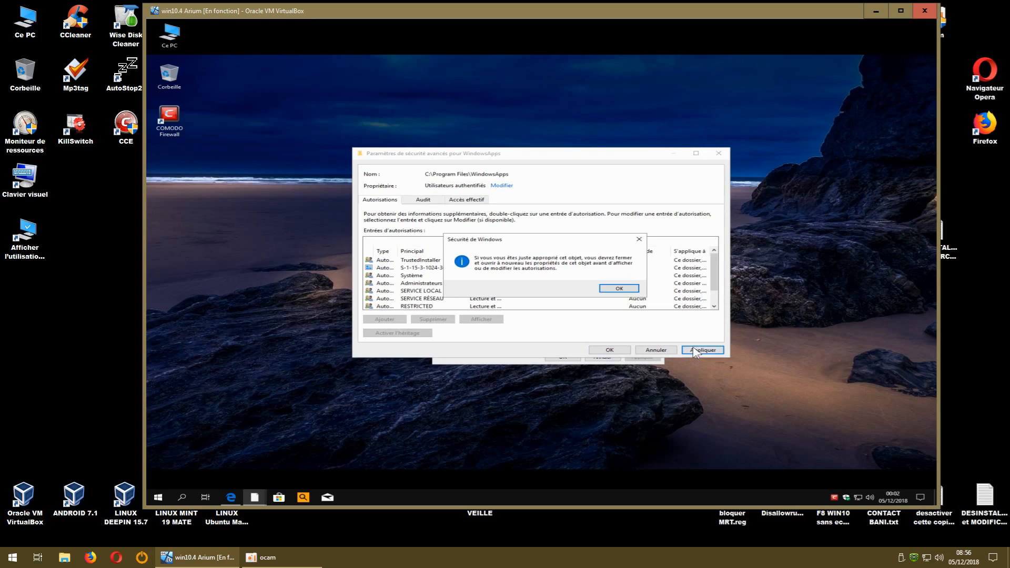
{"action": "left_click", "coordinate": [624, 292]}
{"action": "left_click", "coordinate": [620, 349]}
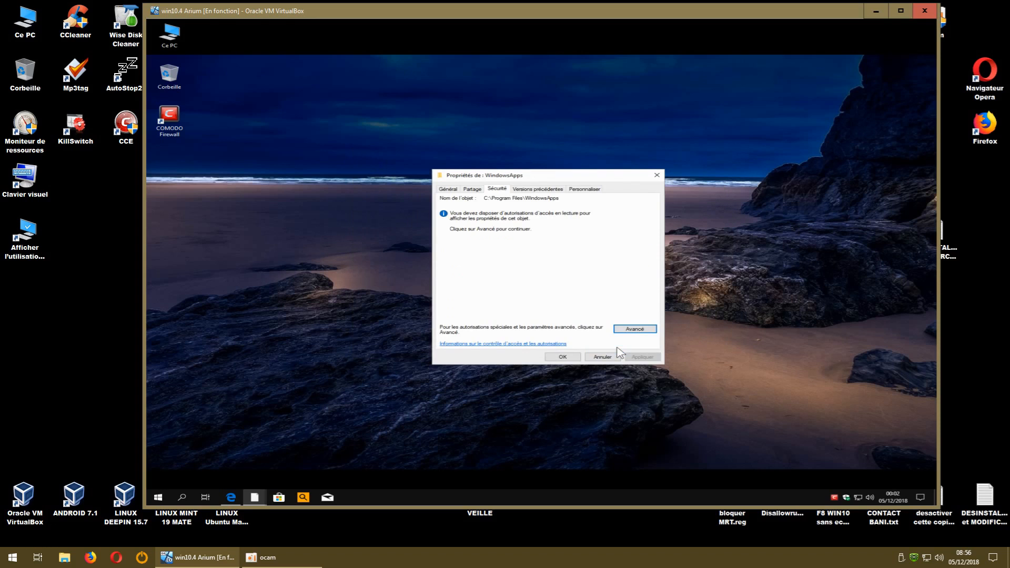
{"action": "left_click", "coordinate": [573, 360]}
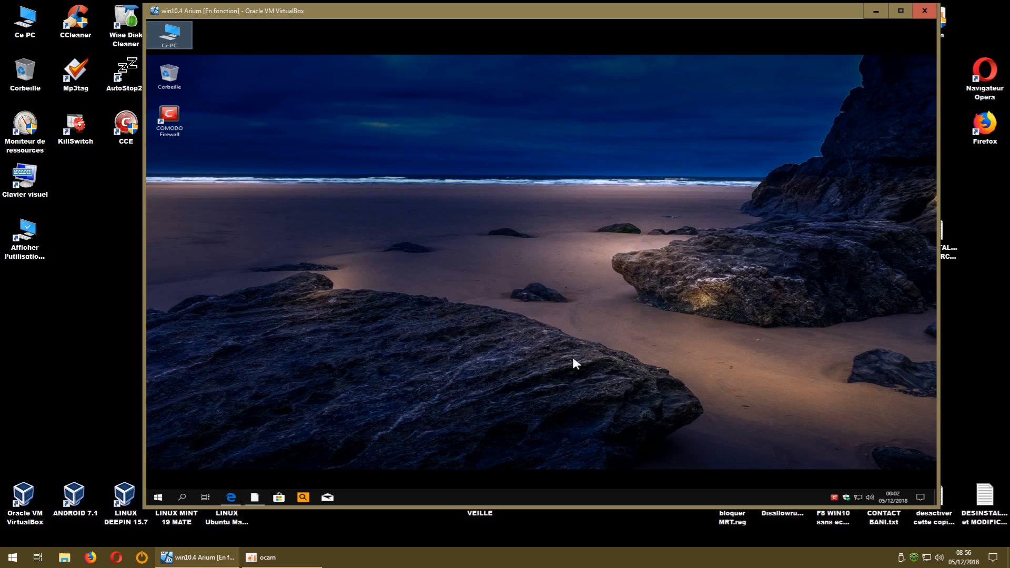
Restore the Program Files window, open WindowsApps with permanent access, and widen the Nom column to show full folder names.
{"action": "left_click", "coordinate": [256, 498]}
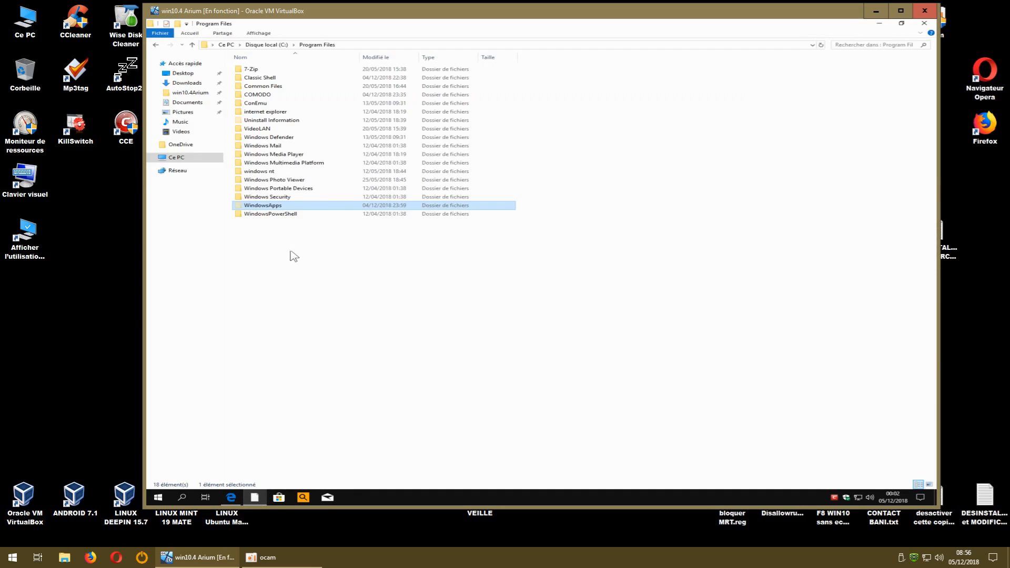
{"action": "double_click", "coordinate": [275, 206]}
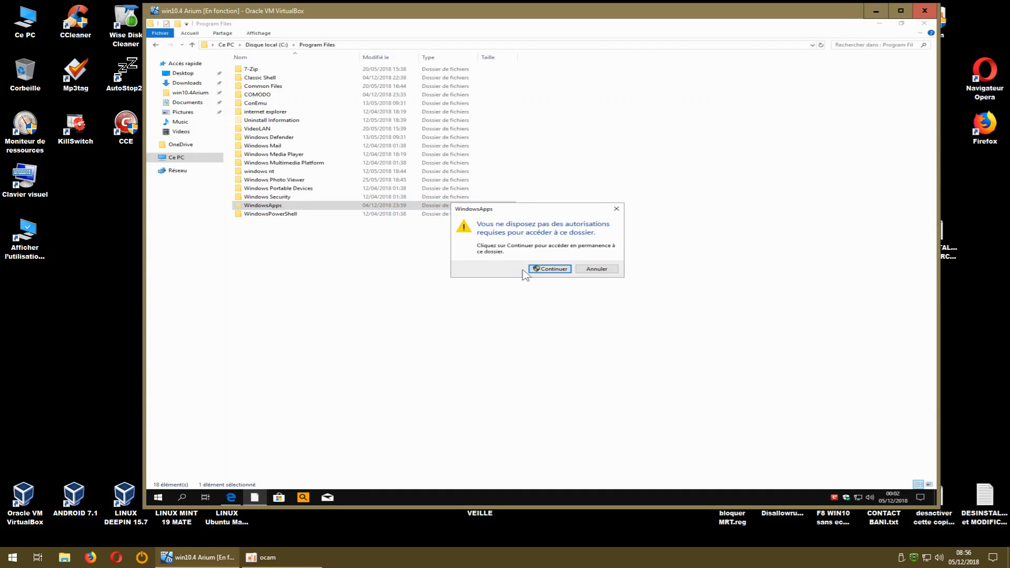
{"action": "left_click", "coordinate": [540, 268]}
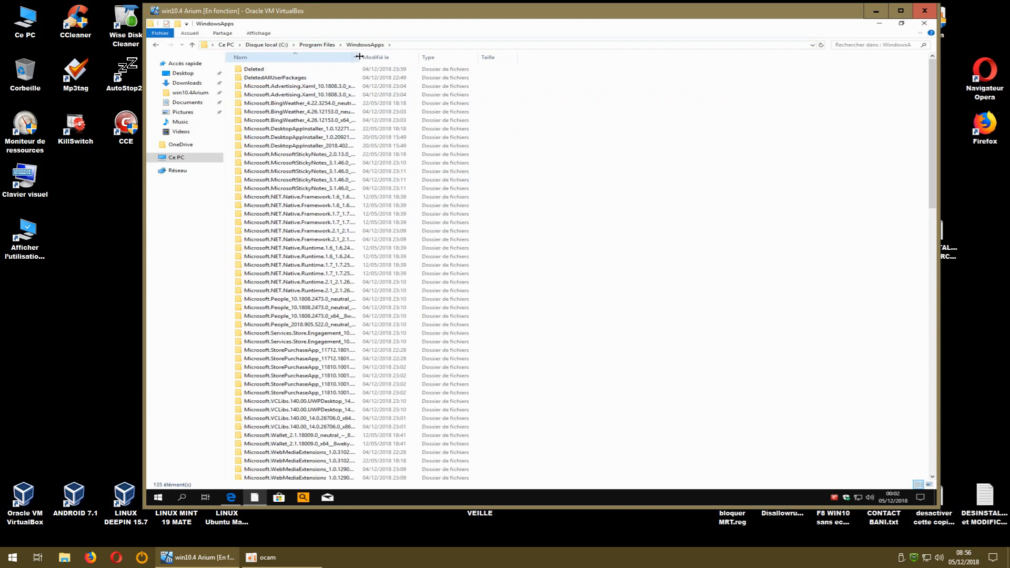
{"action": "left_click_drag", "start_coordinate": [367, 56], "coordinate": [531, 56]}
Review the app packages in WindowsApps and inspect the contents of the Microsoft.Windows.Photos_2018.18091.17210.0 language-fr folder.
{"action": "scroll", "coordinate": [749, 254], "scroll_direction": "down", "scroll_amount": 3}
{"action": "scroll", "coordinate": [749, 256], "scroll_direction": "up", "scroll_amount": 2}
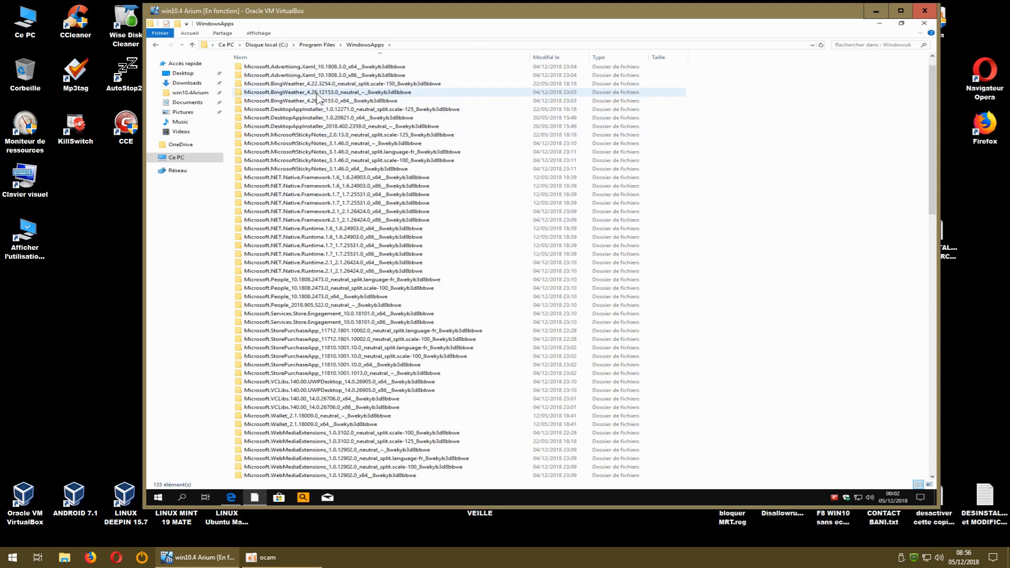
{"action": "scroll", "coordinate": [345, 286], "scroll_direction": "down", "scroll_amount": 6}
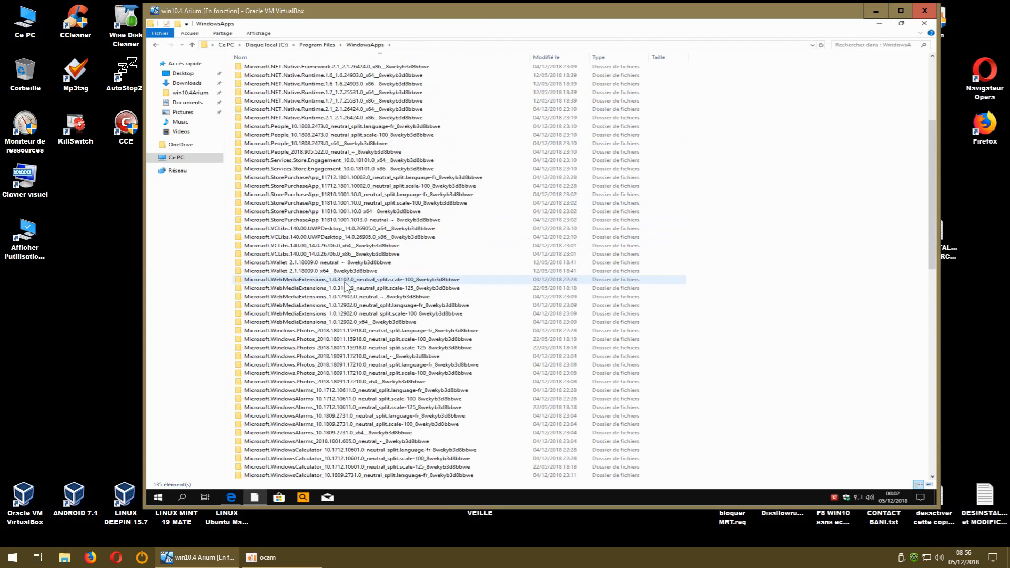
{"action": "scroll", "coordinate": [346, 287], "scroll_direction": "down", "scroll_amount": 4}
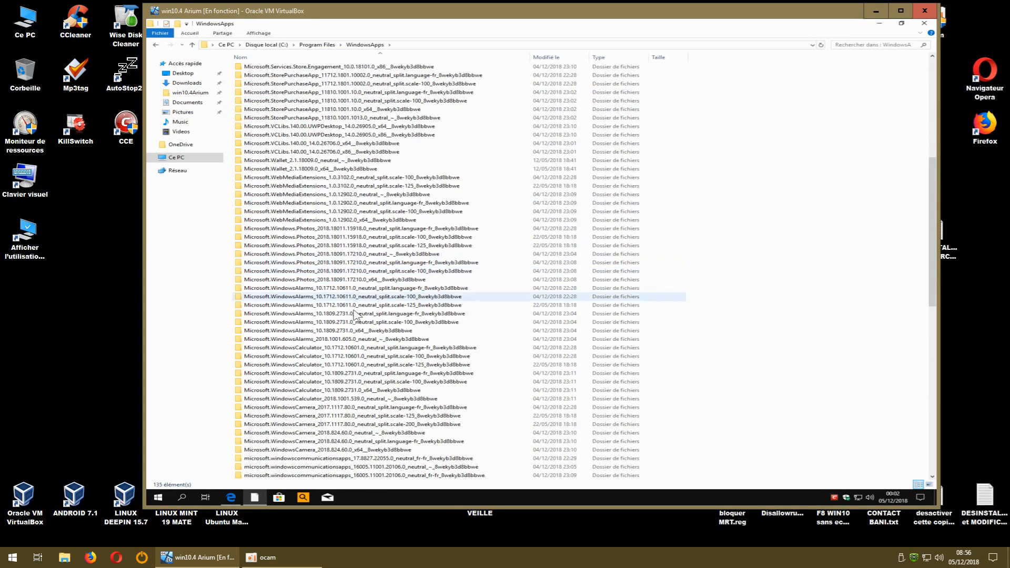
{"action": "scroll", "coordinate": [355, 314], "scroll_direction": "down", "scroll_amount": 4}
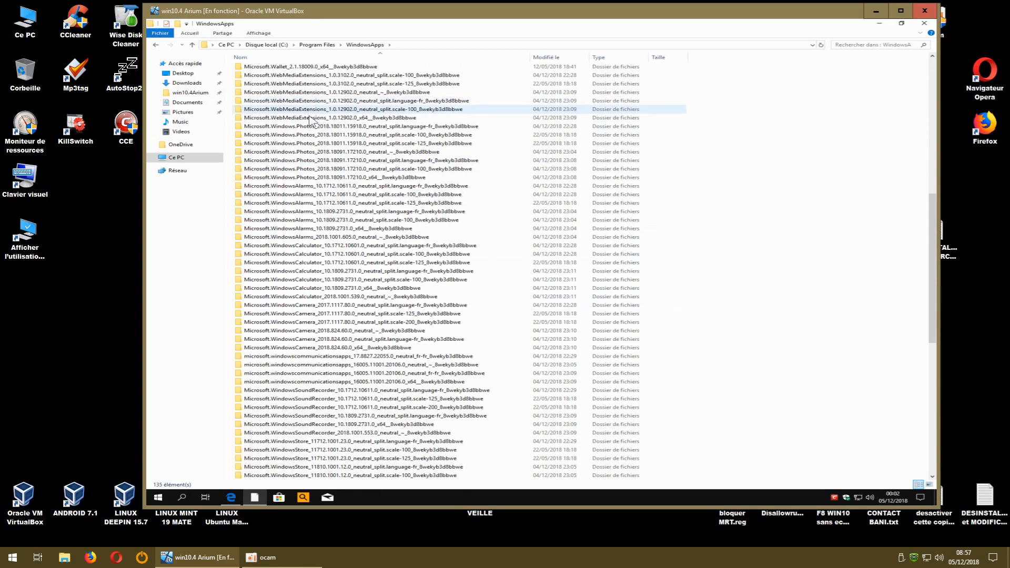
{"action": "double_click", "coordinate": [318, 161]}
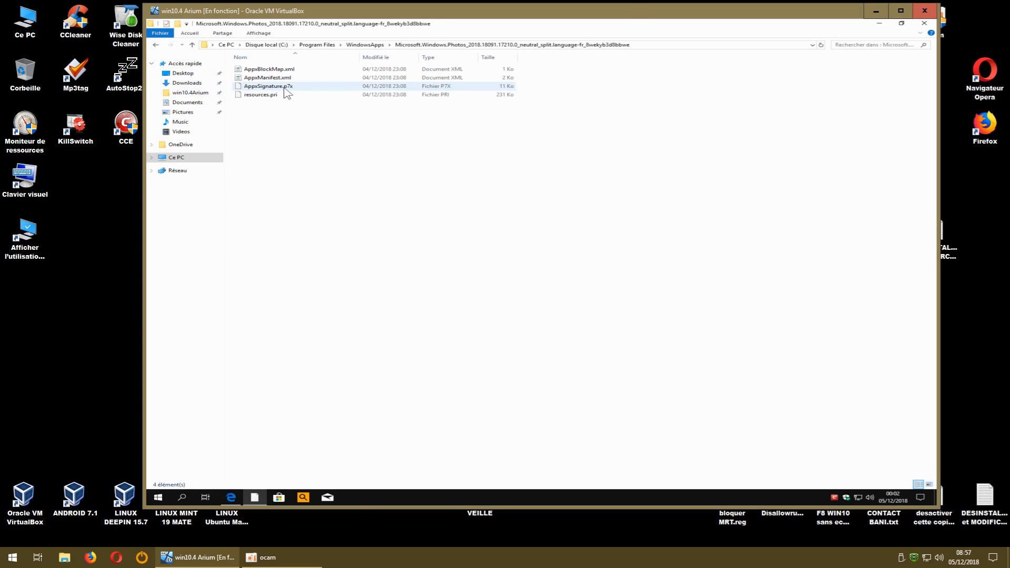
{"action": "left_click", "coordinate": [157, 46]}
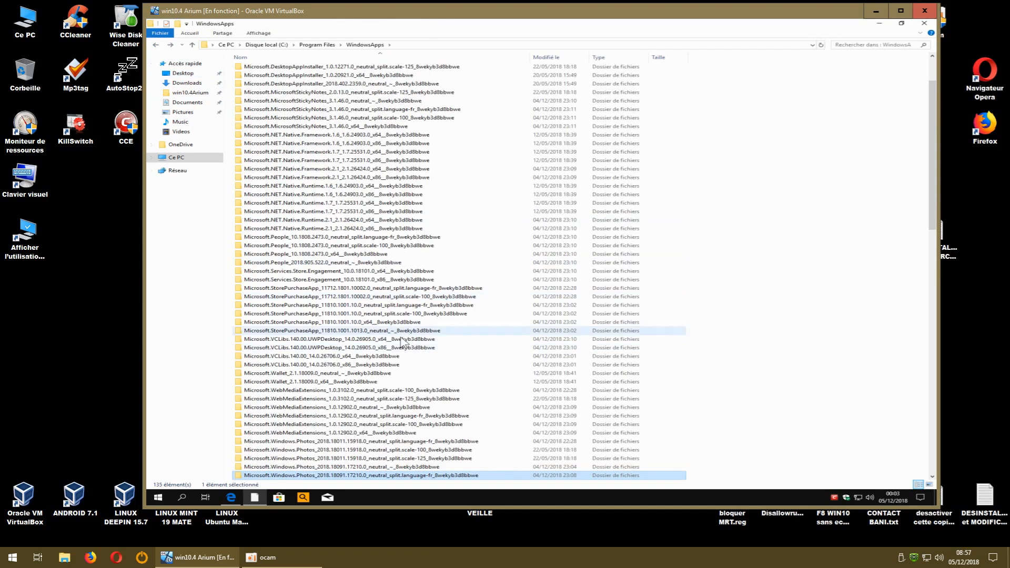
Inspect the Microsoft.WebMediaExtensions_1.0.3102.0 scale-100 folder and its Assets subfolder, and return to WindowsApps.
{"action": "scroll", "coordinate": [389, 324], "scroll_direction": "down", "scroll_amount": 3}
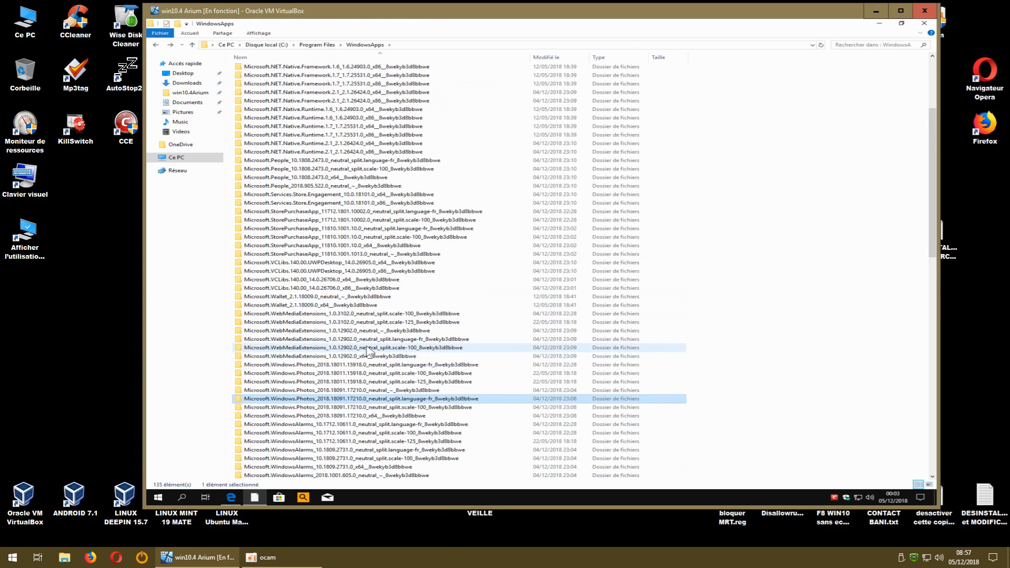
{"action": "mouse_move", "coordinate": [345, 318]}
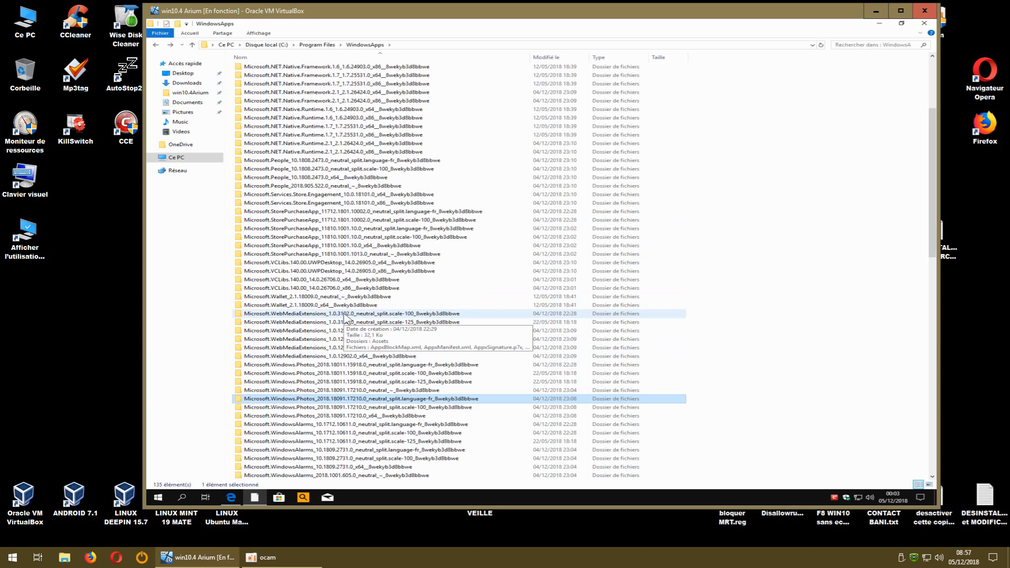
{"action": "double_click", "coordinate": [345, 315]}
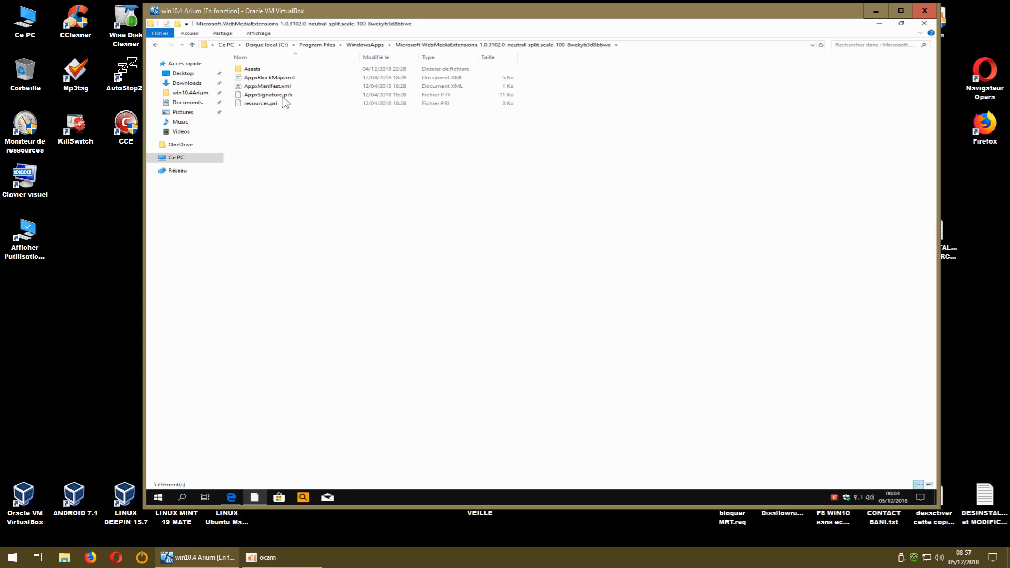
{"action": "double_click", "coordinate": [251, 69]}
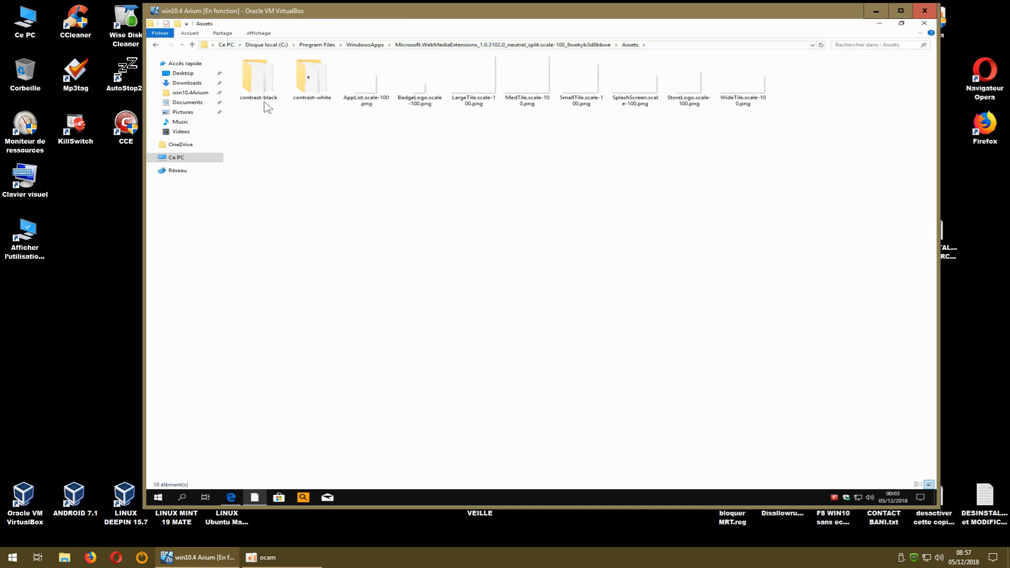
{"action": "left_click", "coordinate": [155, 45]}
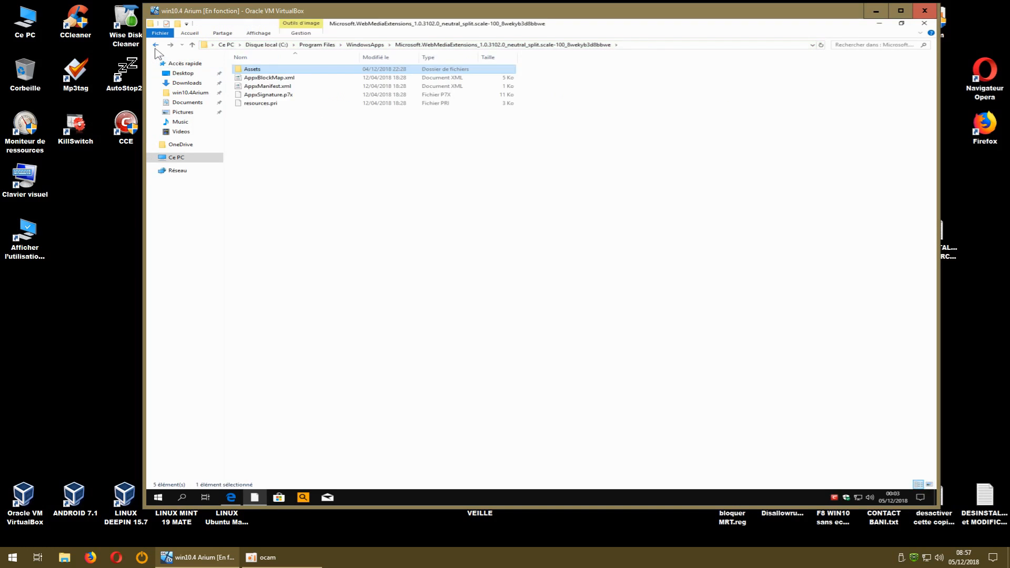
{"action": "left_click", "coordinate": [155, 46]}
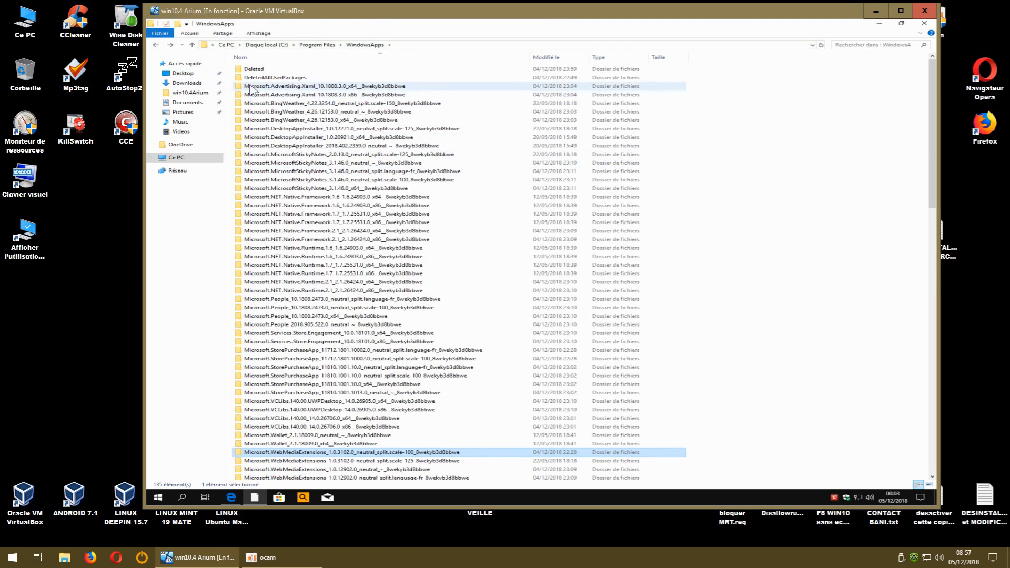
Try to open the Deleted folder in WindowsApps, and review the app packages further down the list.
{"action": "double_click", "coordinate": [253, 69]}
{"action": "left_click", "coordinate": [552, 270]}
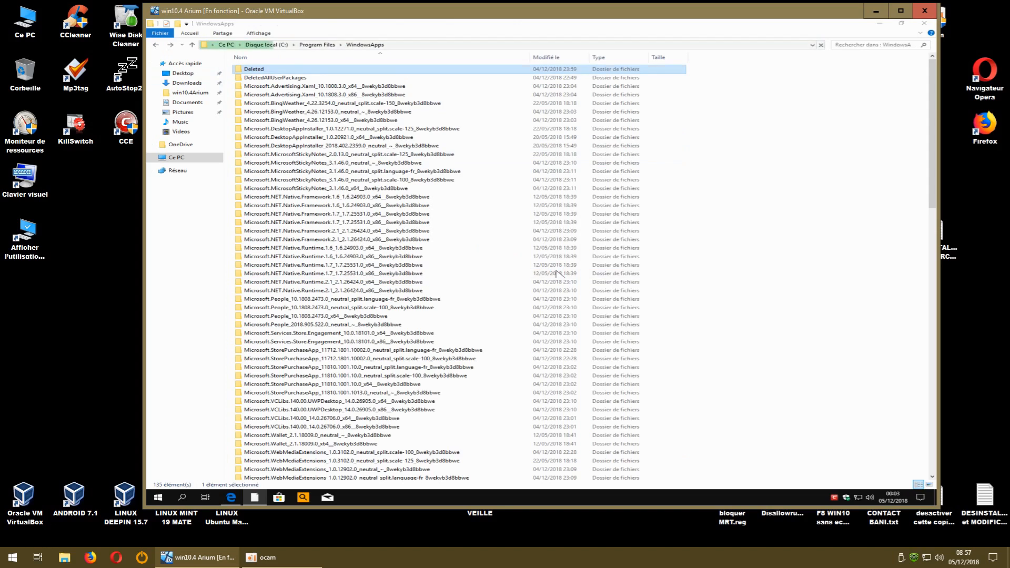
{"action": "left_click", "coordinate": [601, 264]}
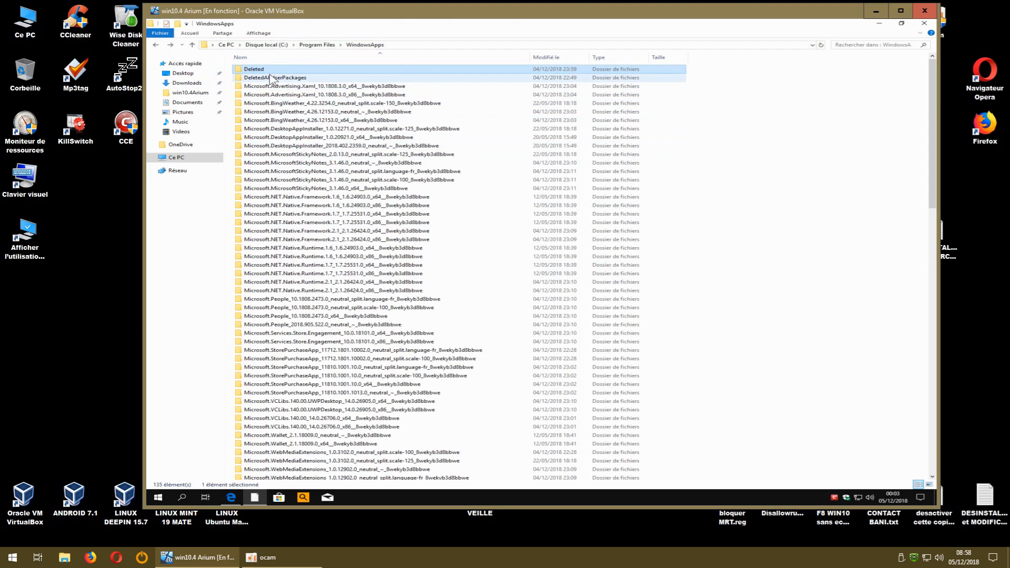
{"action": "scroll", "coordinate": [460, 270], "scroll_direction": "down", "scroll_amount": 7}
{"action": "scroll", "coordinate": [460, 270], "scroll_direction": "down", "scroll_amount": 15}
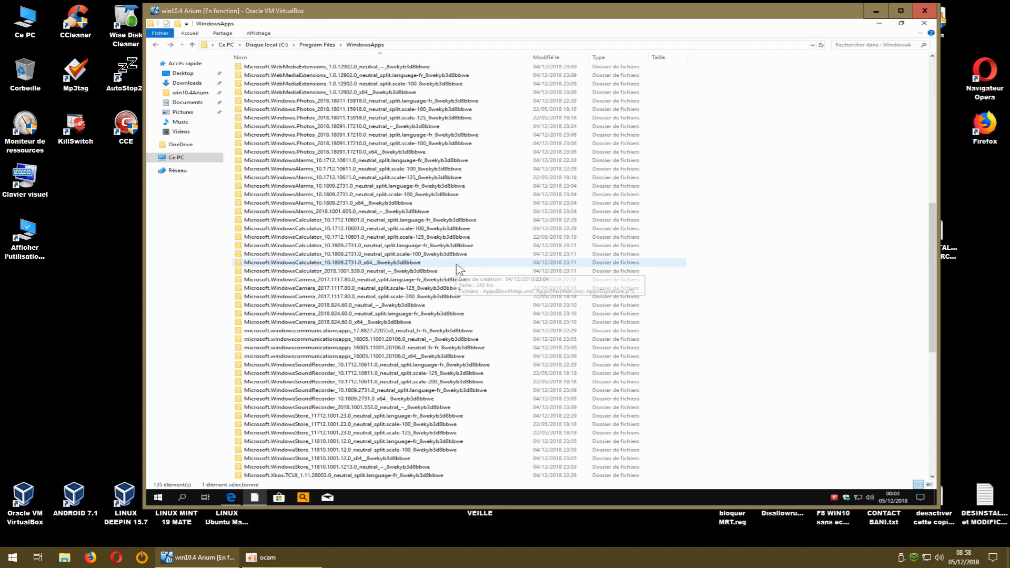
Inspect ProgramData on Disque local (C:) and its Microsoft OneDrive subfolder, and return to the drive's root.
{"action": "left_click", "coordinate": [156, 45]}
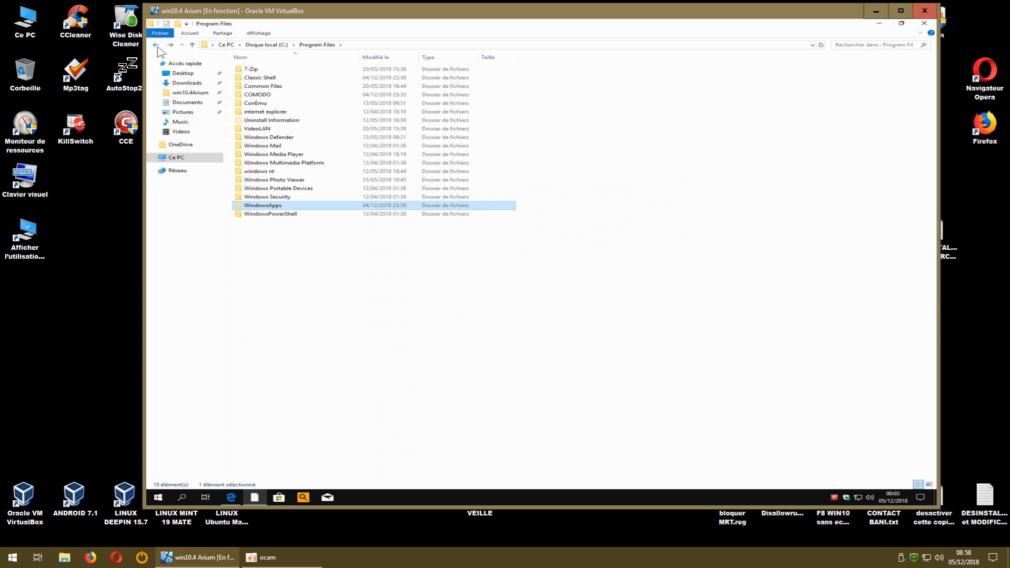
{"action": "left_click", "coordinate": [156, 45]}
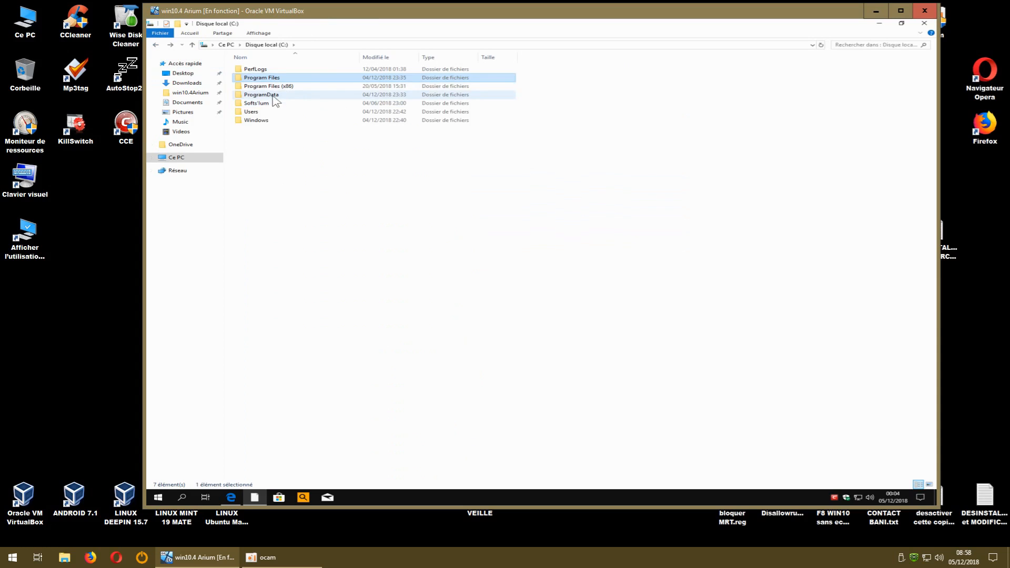
{"action": "double_click", "coordinate": [271, 95]}
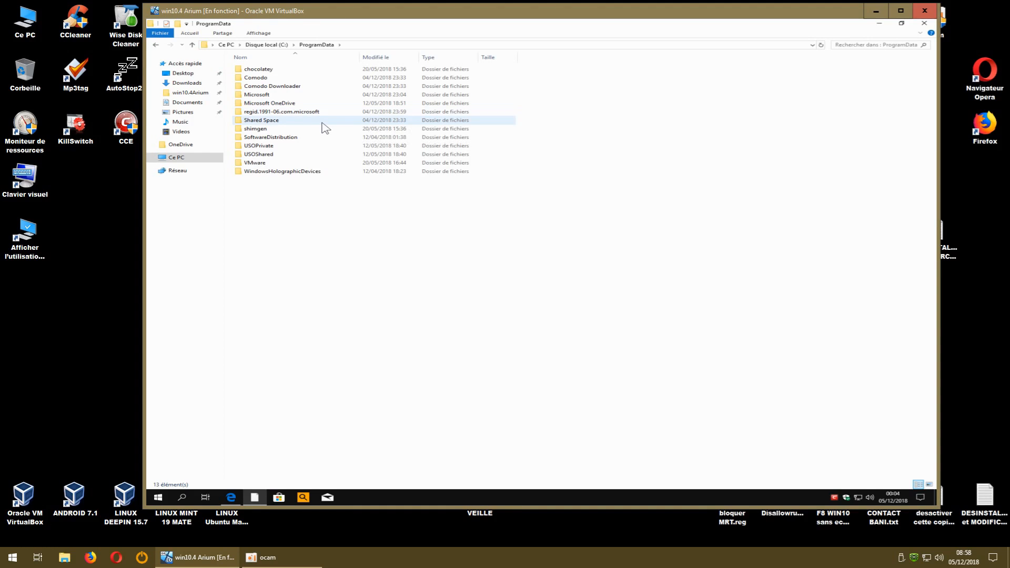
{"action": "double_click", "coordinate": [286, 104]}
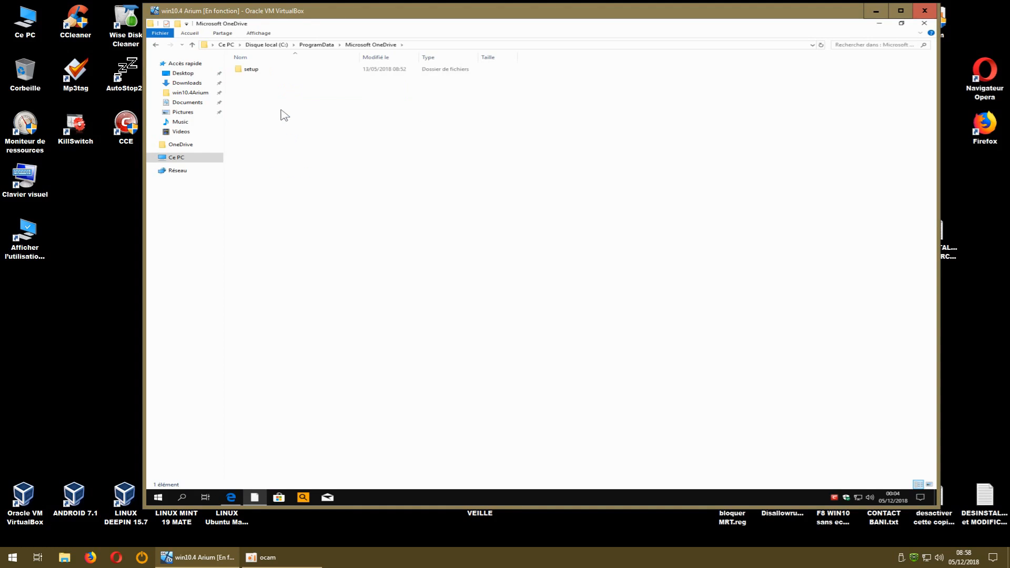
{"action": "left_click", "coordinate": [155, 45]}
{"action": "left_click", "coordinate": [156, 46]}
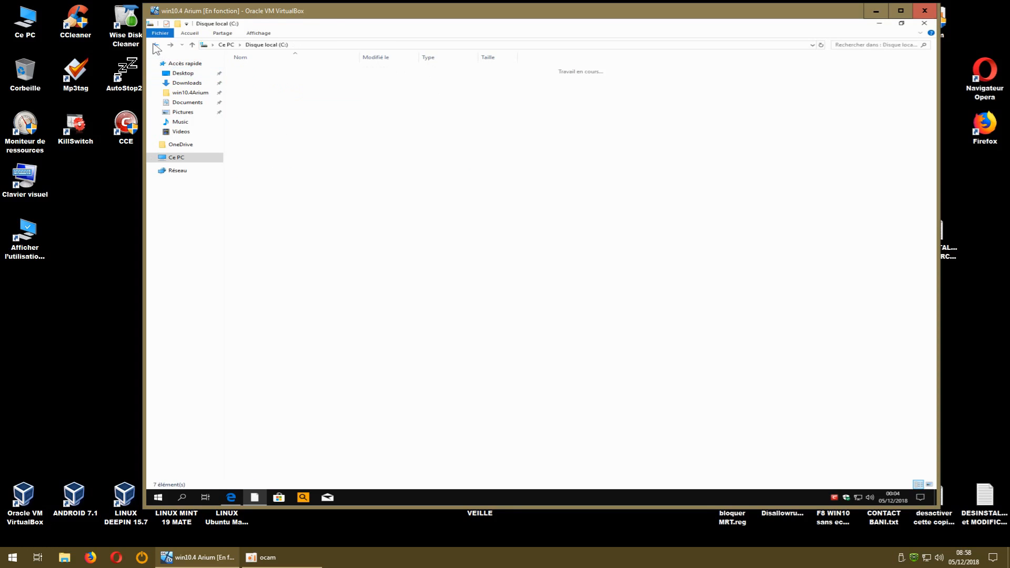
Open the SystemApps folder inside Windows and widen the Nom column to show the full package names.
{"action": "double_click", "coordinate": [251, 121]}
{"action": "scroll", "coordinate": [356, 263], "scroll_direction": "down", "scroll_amount": 4}
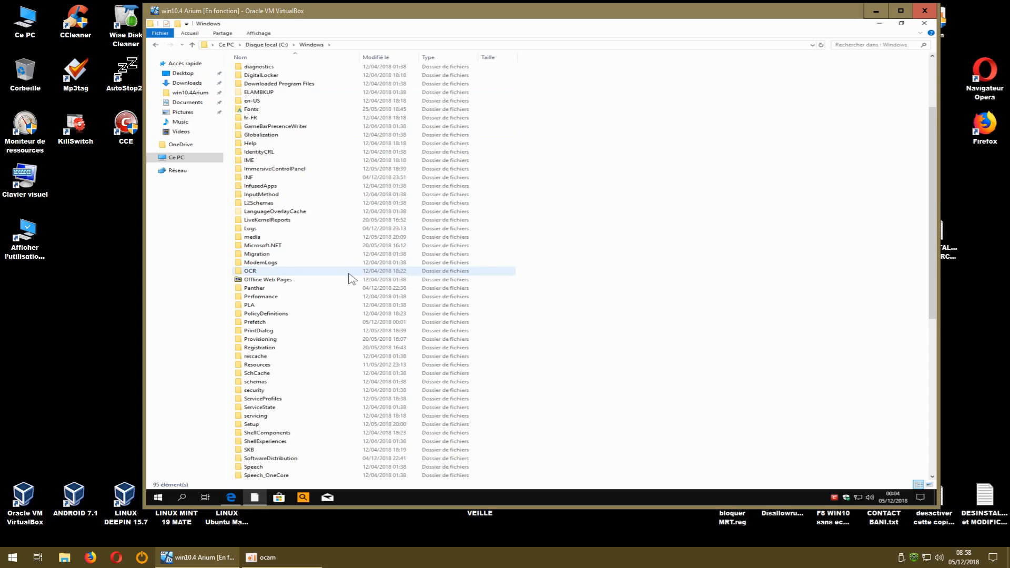
{"action": "scroll", "coordinate": [354, 337], "scroll_direction": "down", "scroll_amount": 1}
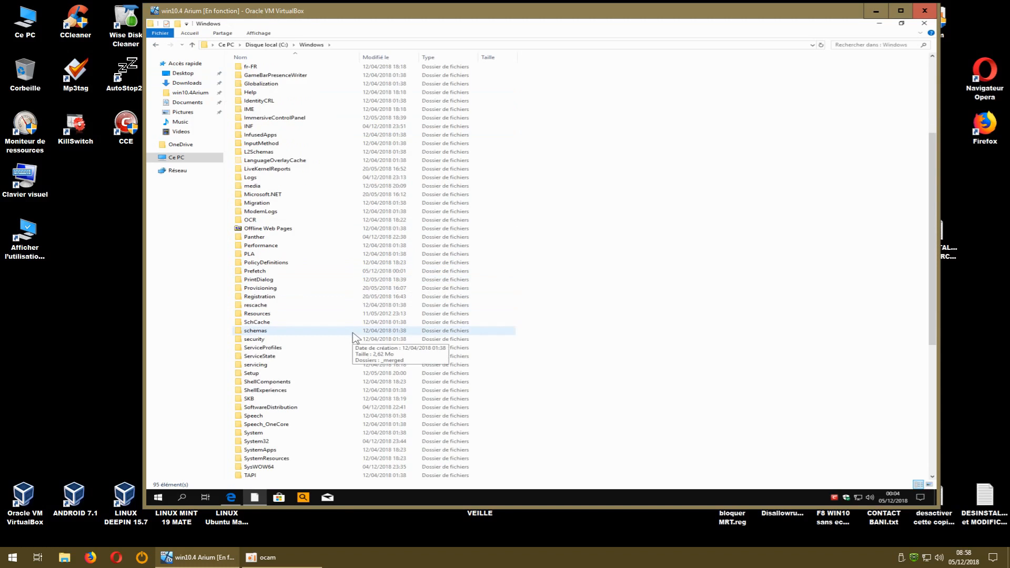
{"action": "double_click", "coordinate": [260, 450]}
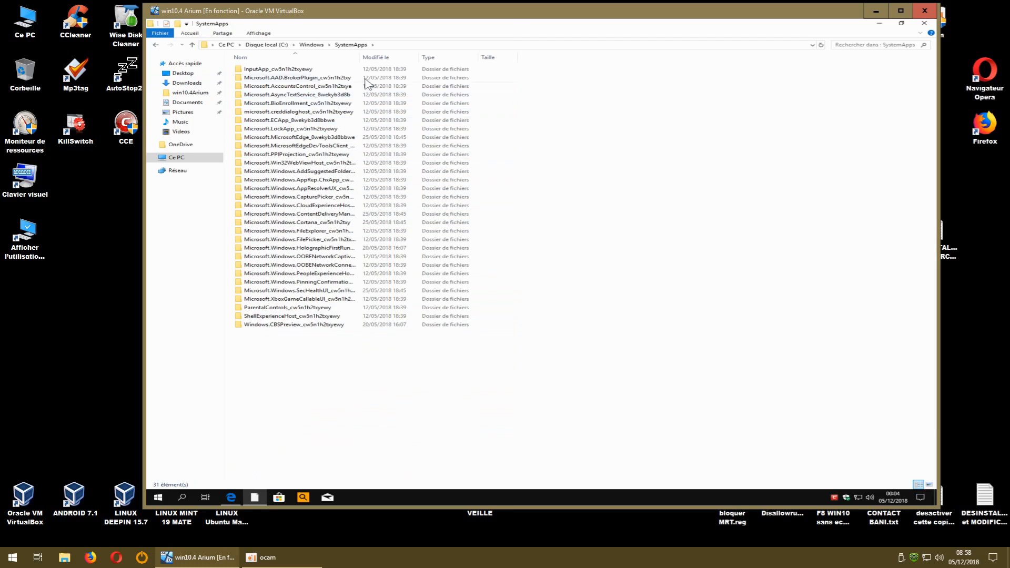
{"action": "left_click_drag", "start_coordinate": [359, 61], "coordinate": [462, 64]}
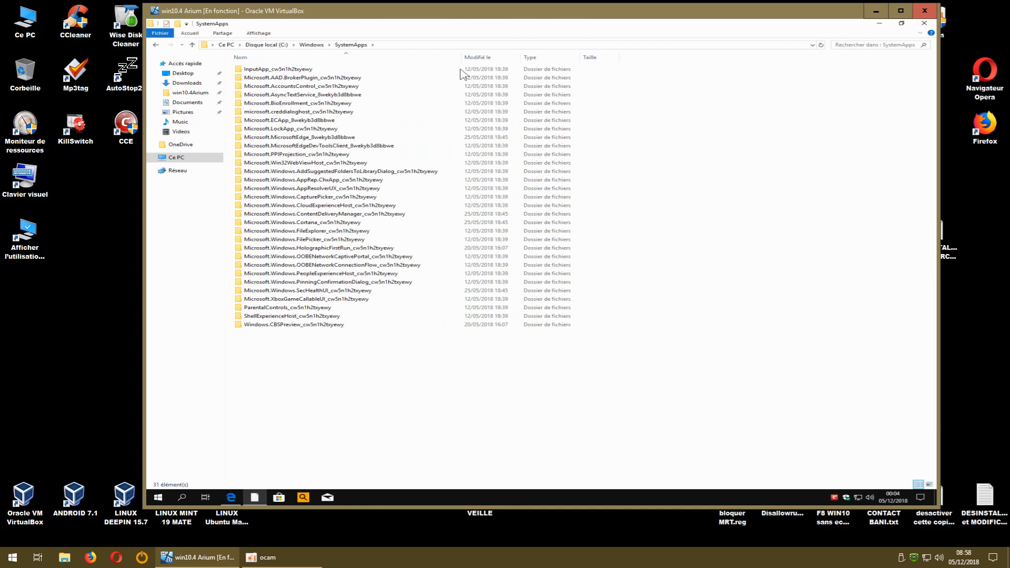
{"action": "mouse_move", "coordinate": [427, 317]}
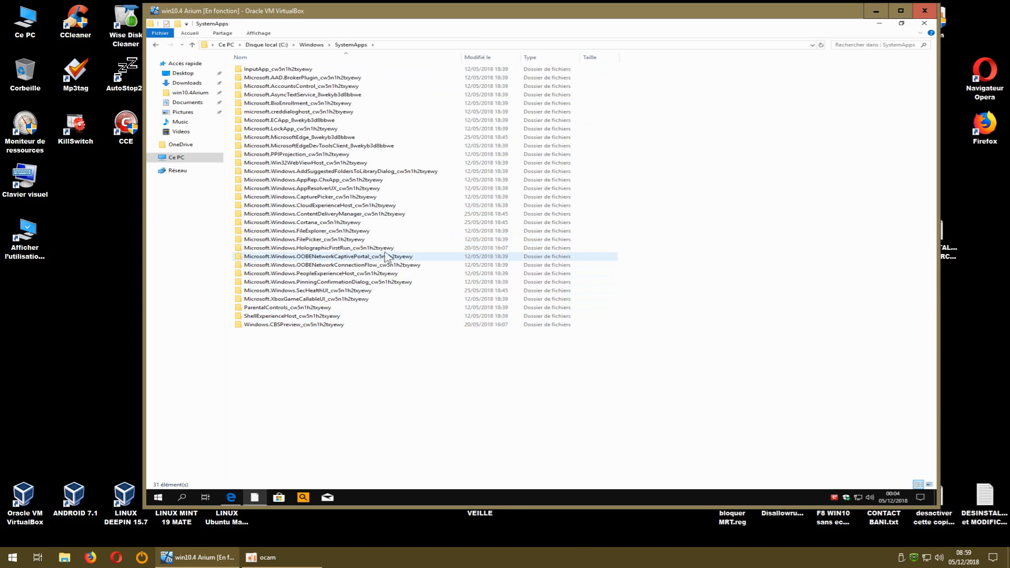
Open the Microsoft.Windows.Cortana package folder in SystemApps and review its files down to SearchUI.exe.
{"action": "left_click", "coordinate": [321, 223]}
{"action": "double_click", "coordinate": [322, 227]}
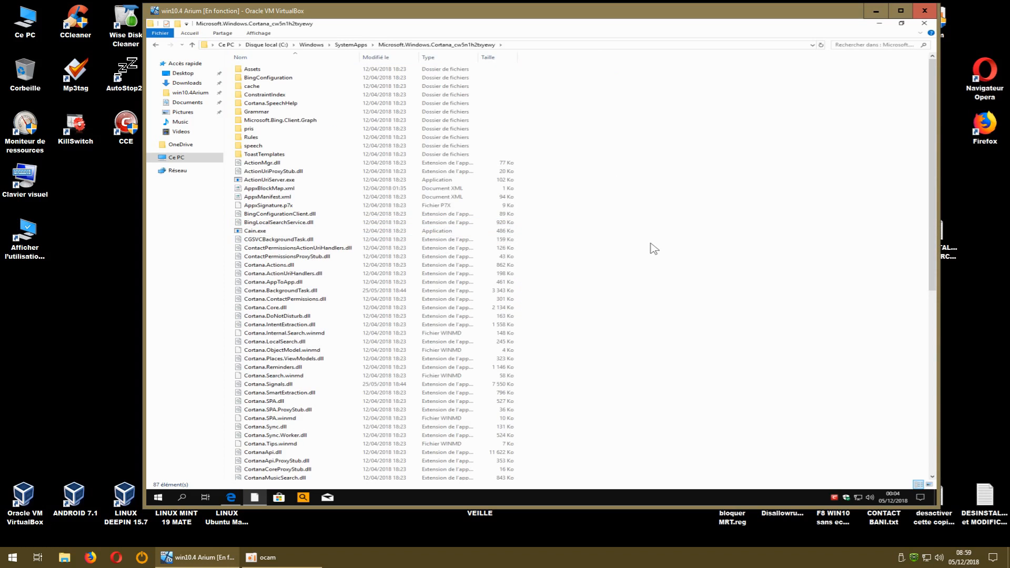
{"action": "scroll", "coordinate": [568, 309], "scroll_direction": "down", "scroll_amount": 12}
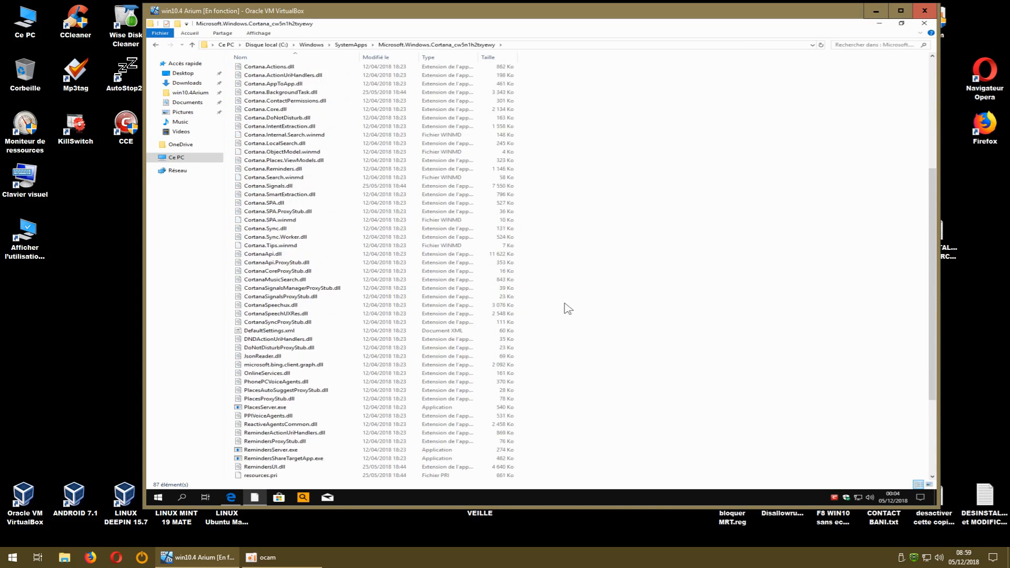
{"action": "scroll", "coordinate": [568, 309], "scroll_direction": "down", "scroll_amount": 1}
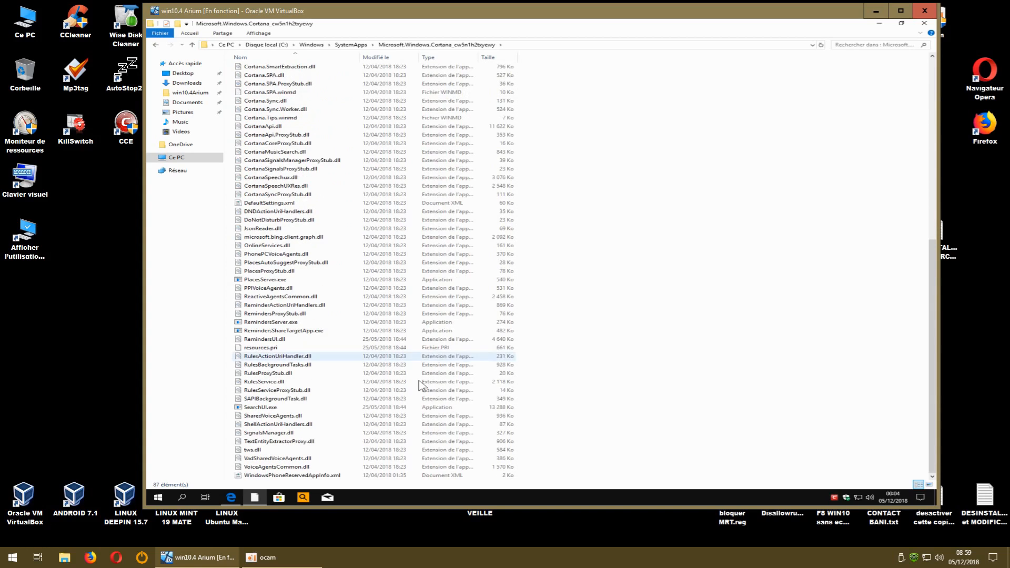
{"action": "mouse_move", "coordinate": [275, 413]}
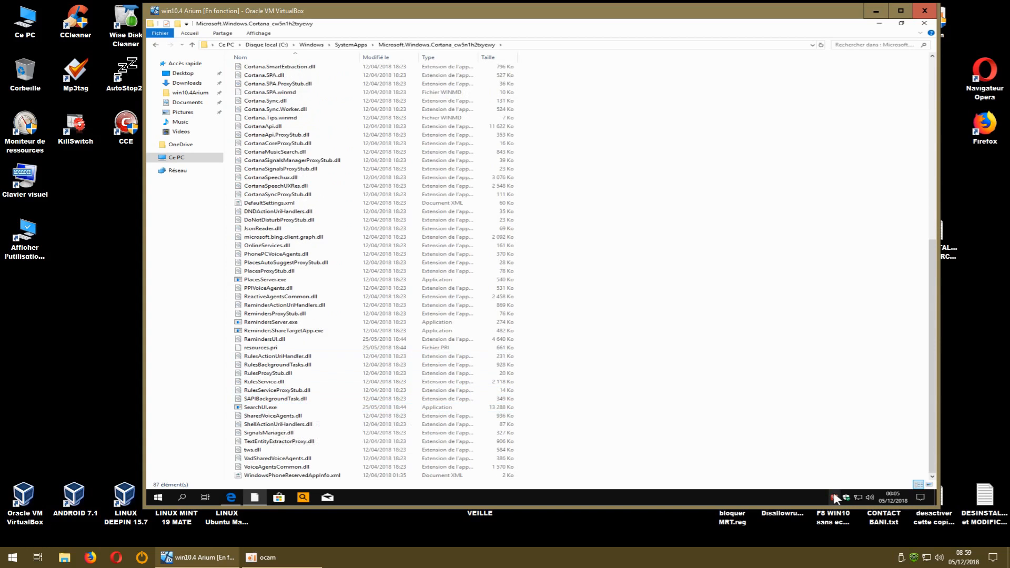
Minimise the file explorer window, review the Start menu's program folders including Système Windows, and close the menu.
{"action": "left_click", "coordinate": [882, 23]}
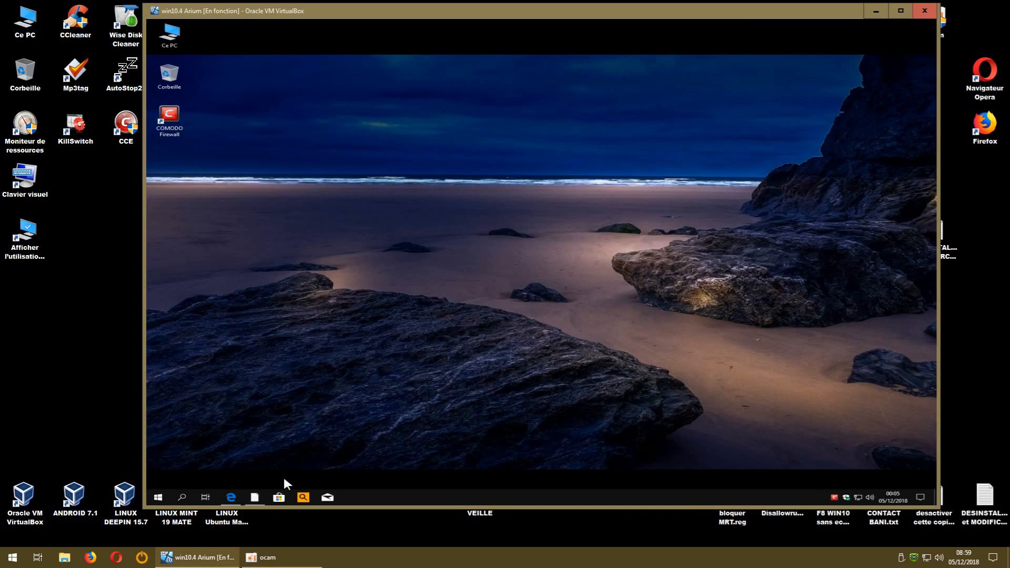
{"action": "left_click", "coordinate": [158, 497]}
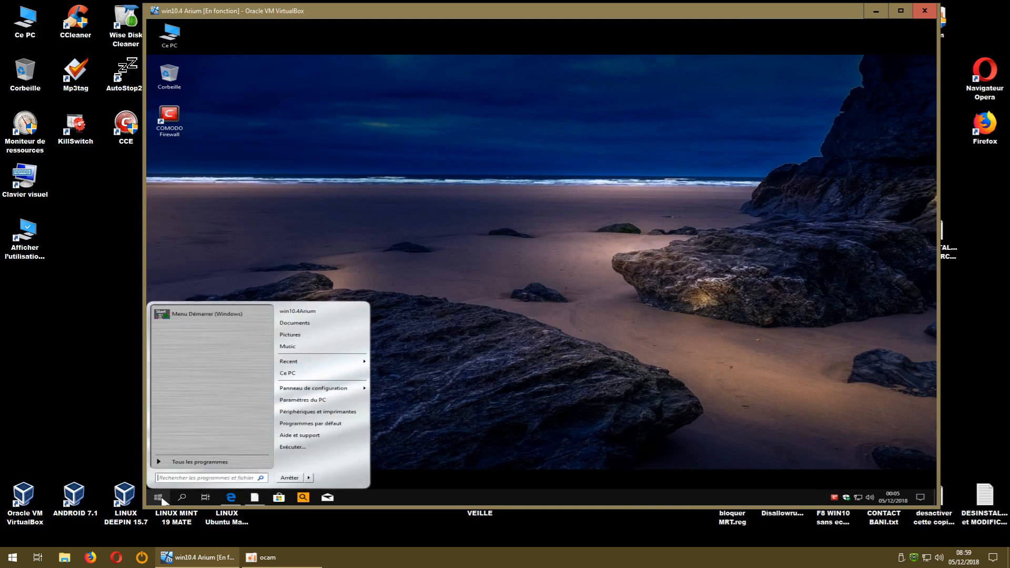
{"action": "left_click", "coordinate": [188, 463]}
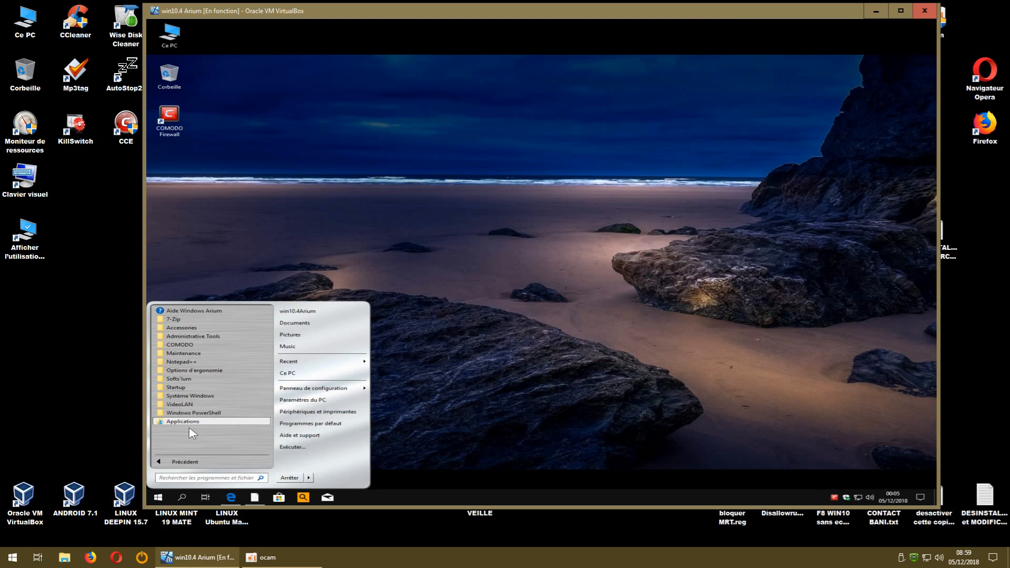
{"action": "left_click", "coordinate": [197, 395]}
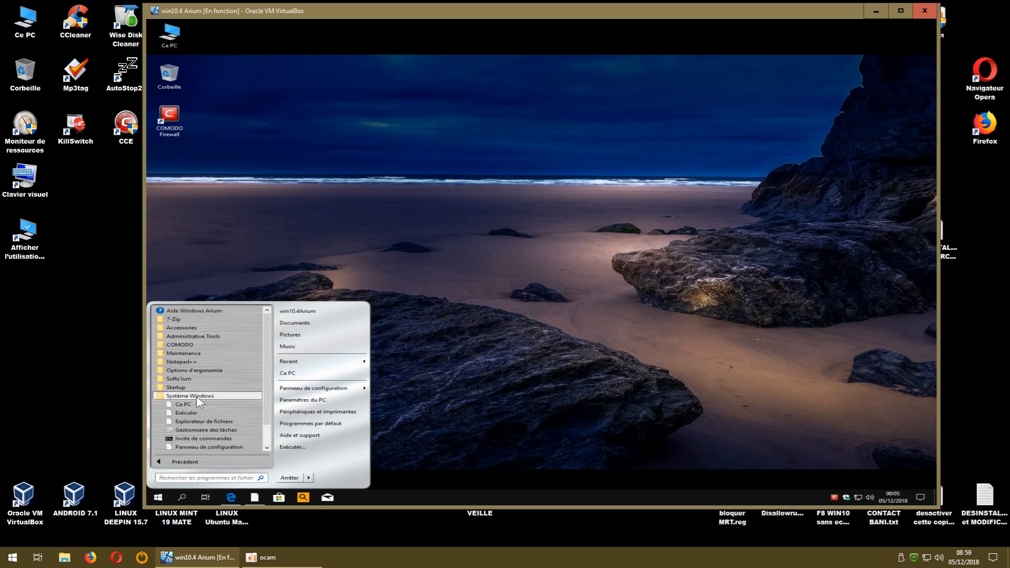
{"action": "scroll", "coordinate": [197, 397], "scroll_direction": "down", "scroll_amount": 1}
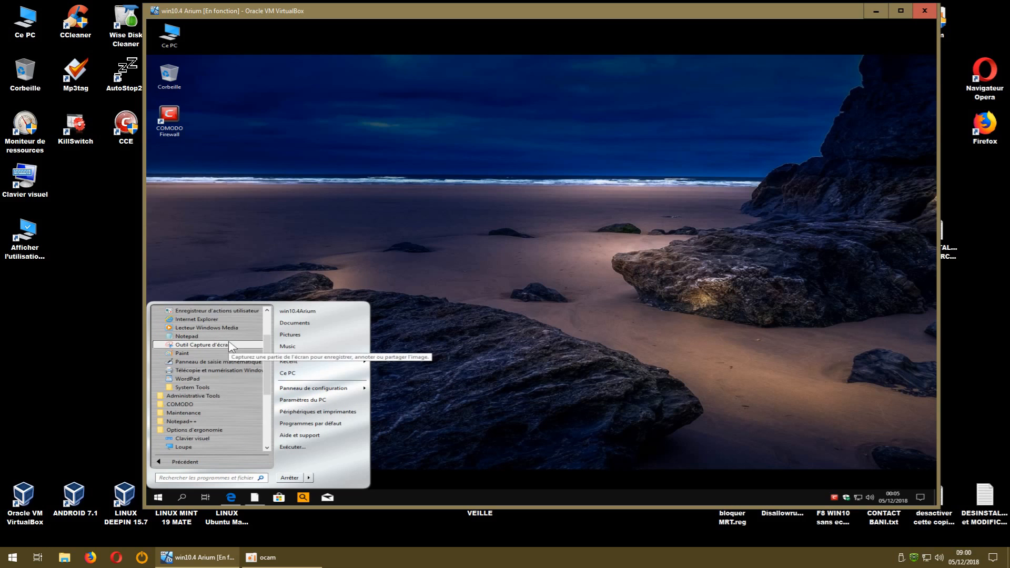
{"action": "left_click", "coordinate": [561, 347]}
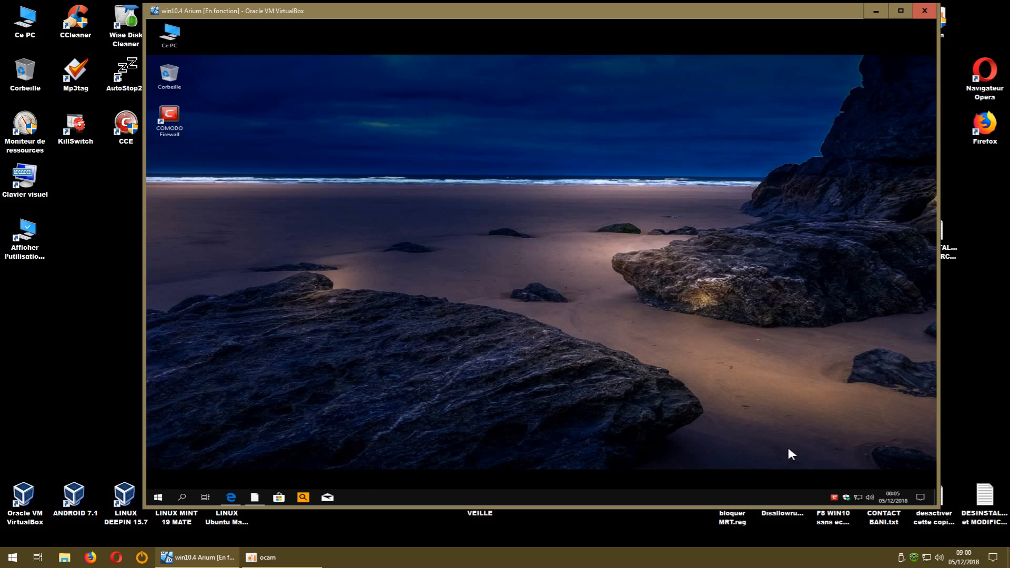
Open COMODO Firewall's advanced settings, show the Confinement automatique rules, and enlarge the settings window.
{"action": "double_click", "coordinate": [835, 496]}
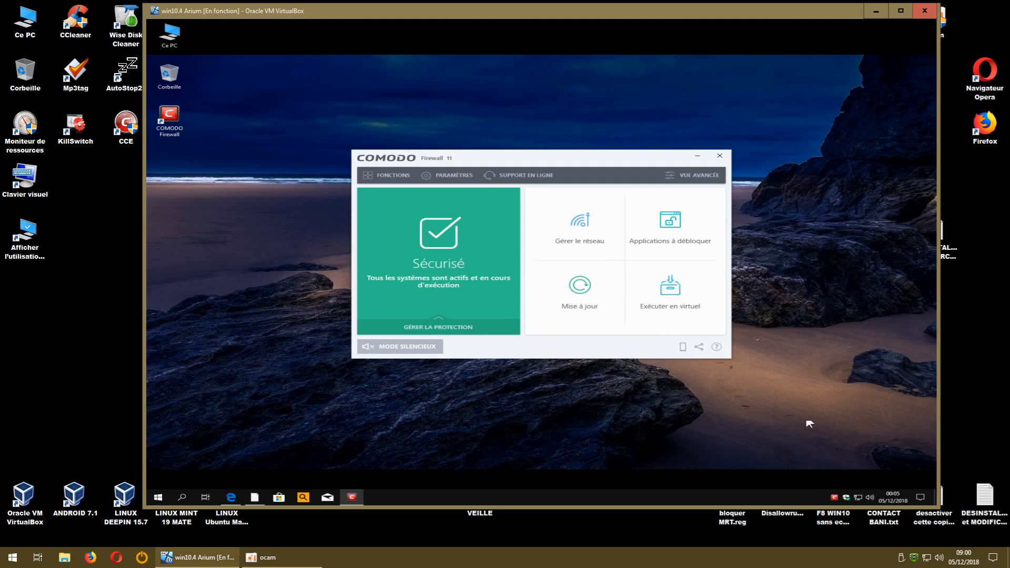
{"action": "left_click", "coordinate": [459, 179]}
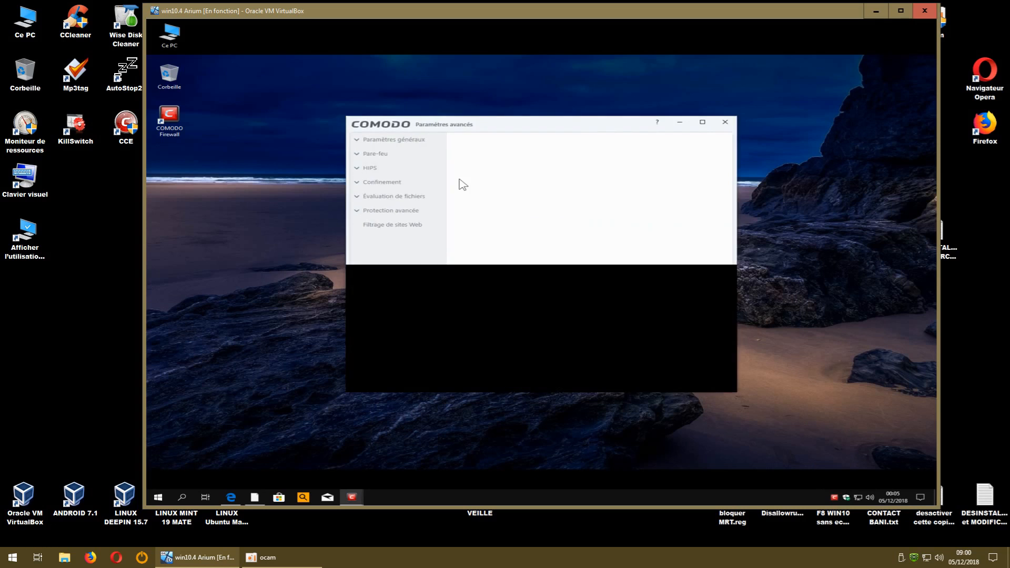
{"action": "left_click", "coordinate": [394, 238]}
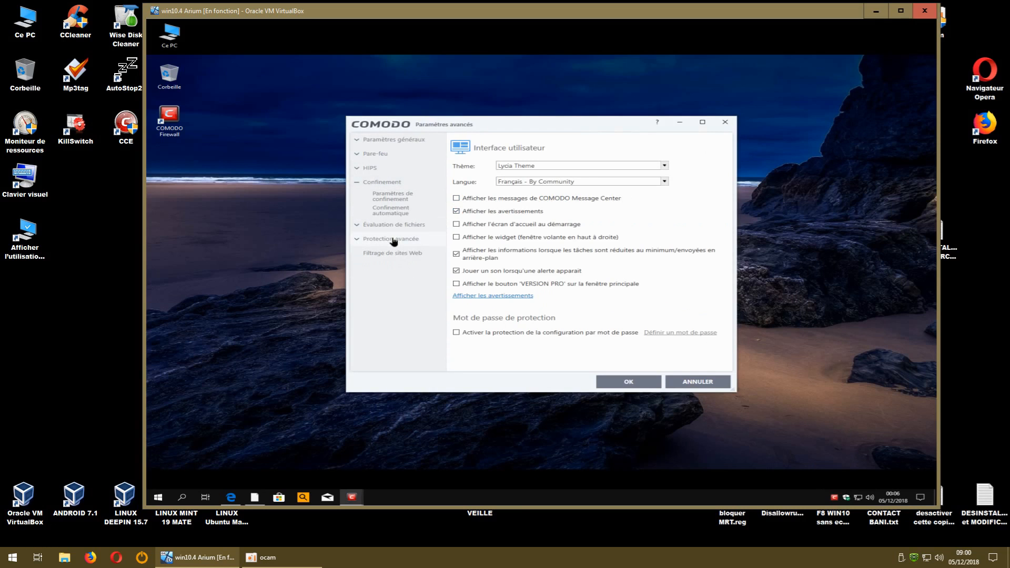
{"action": "left_click", "coordinate": [400, 215]}
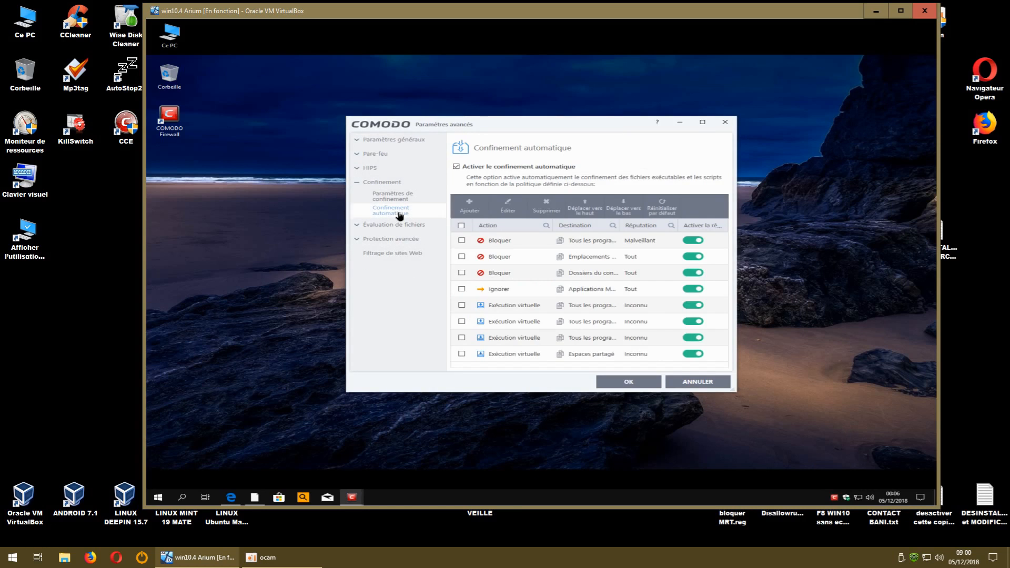
{"action": "double_click", "coordinate": [599, 126]}
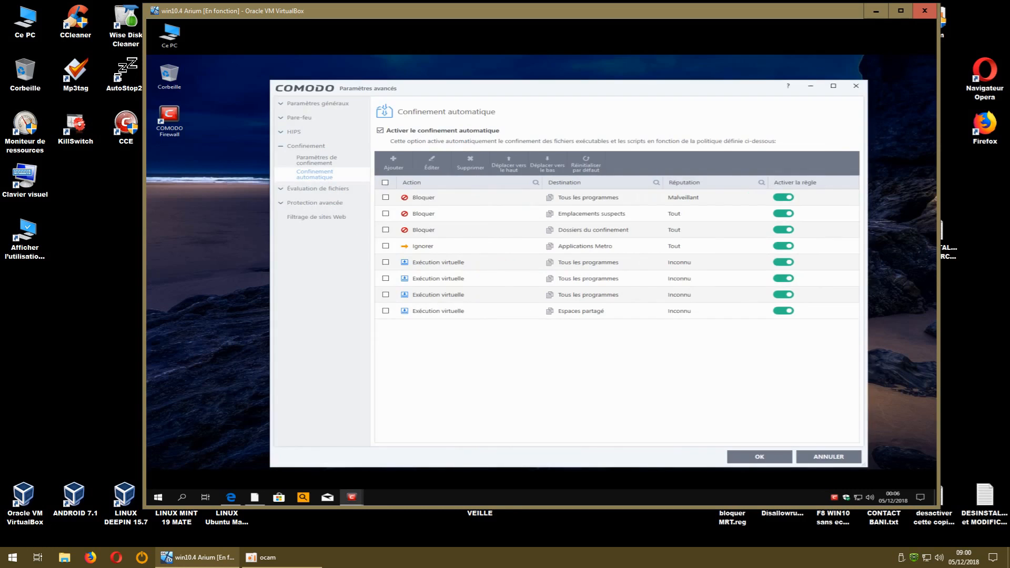
Add an automatic containment rule with the action Bloquer, check its options, and return to its criteria.
{"action": "left_click", "coordinate": [394, 165]}
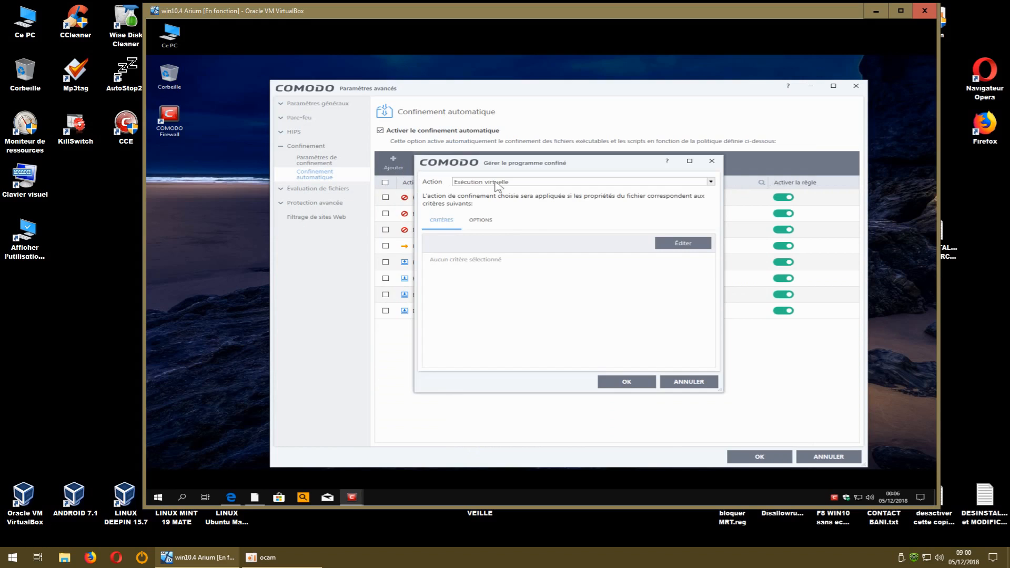
{"action": "left_click", "coordinate": [710, 183]}
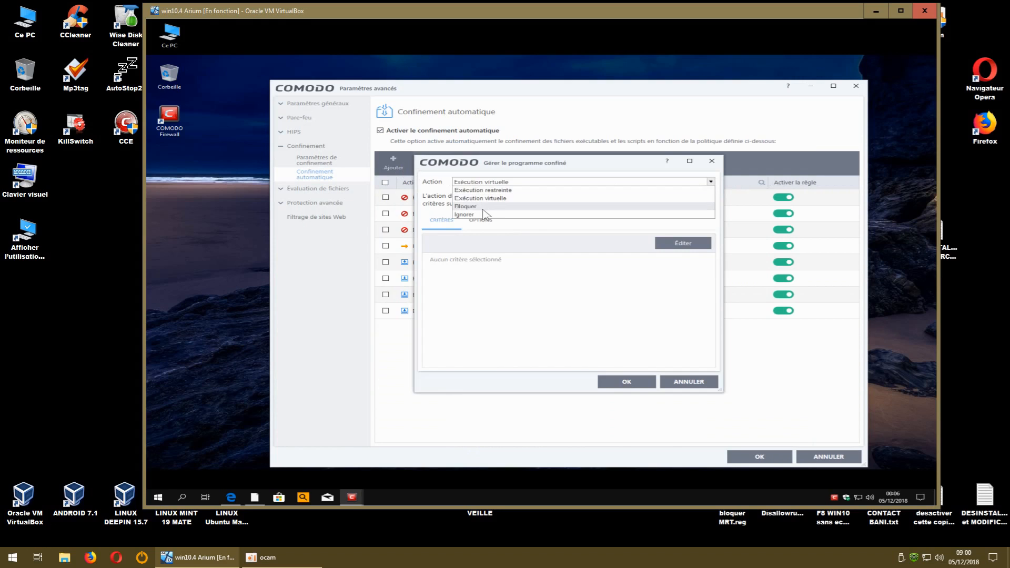
{"action": "left_click", "coordinate": [466, 206]}
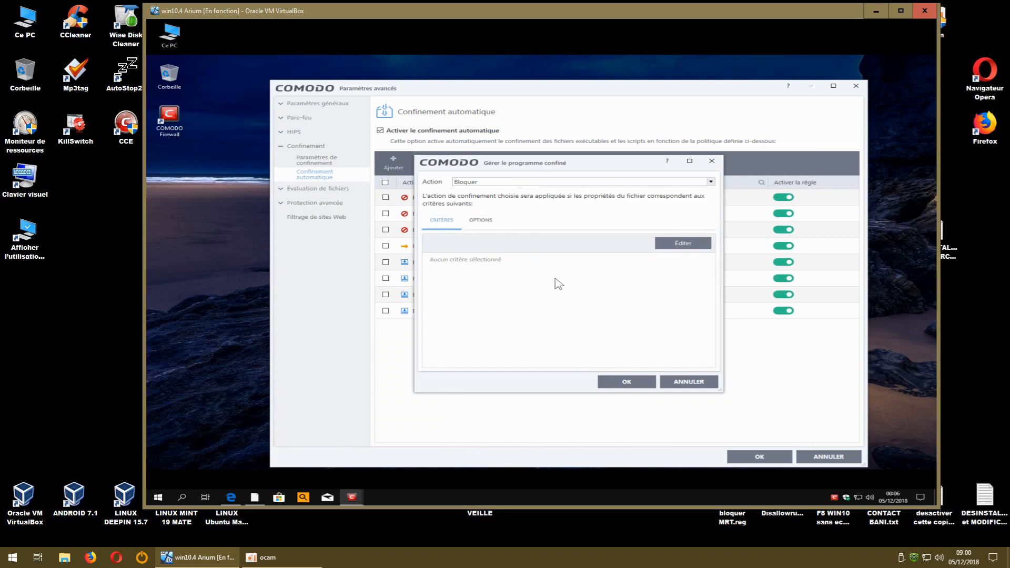
{"action": "left_click", "coordinate": [472, 224]}
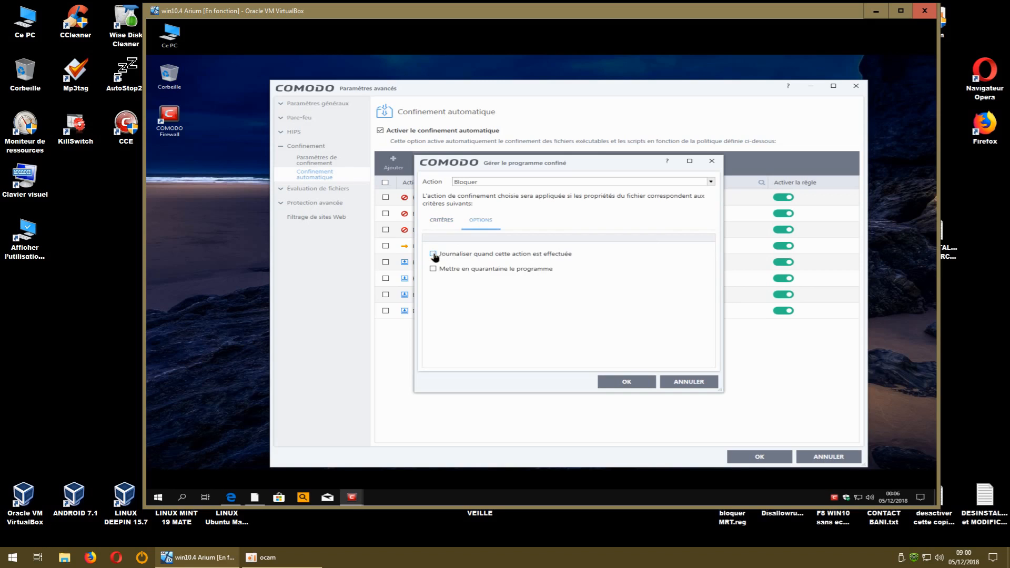
{"action": "left_click", "coordinate": [444, 225]}
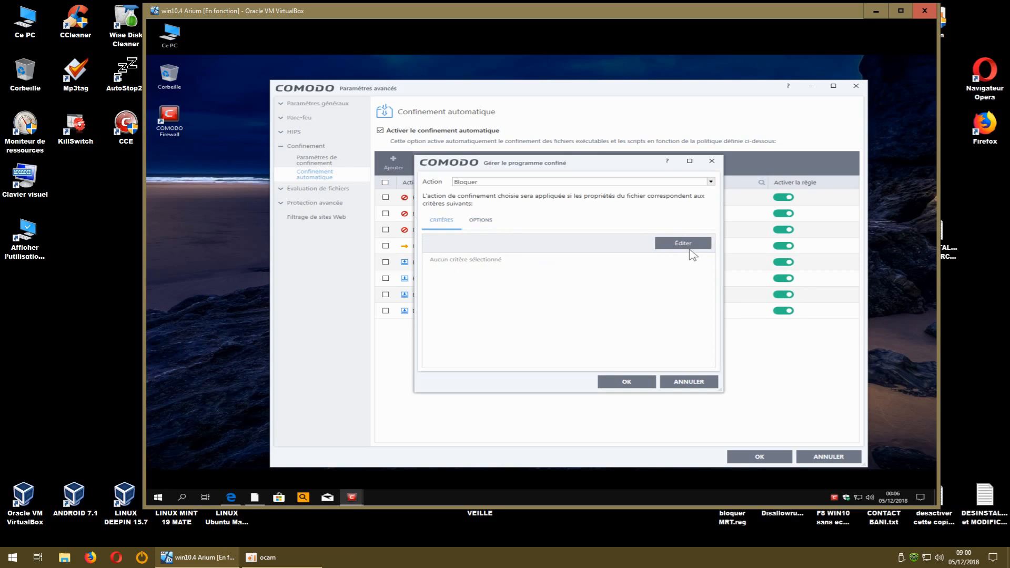
Edit the rule's criteria, open the file browser for the file location, and enlarge the file selection window.
{"action": "left_click", "coordinate": [690, 245]}
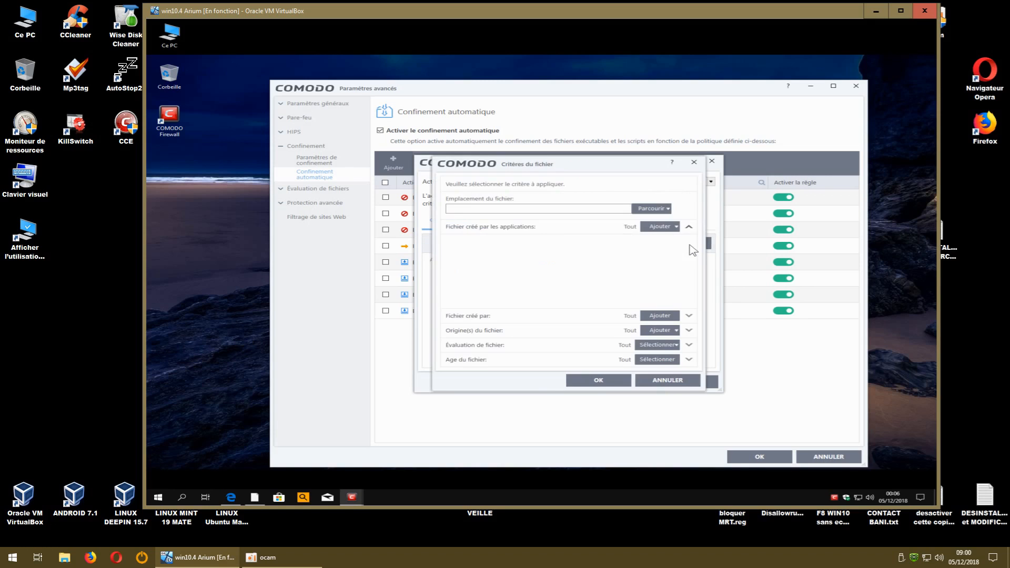
{"action": "left_click", "coordinate": [655, 210]}
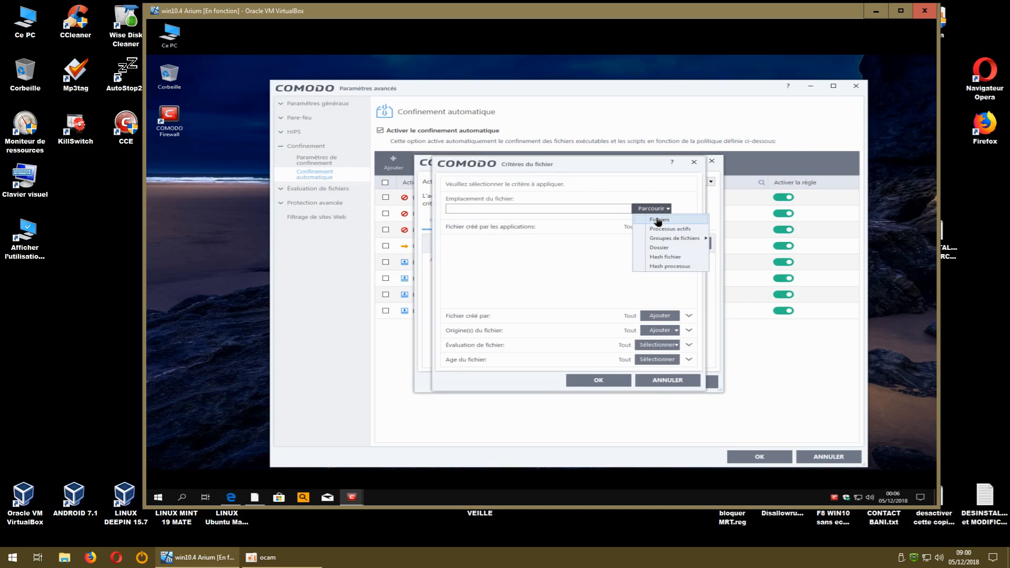
{"action": "left_click", "coordinate": [658, 220]}
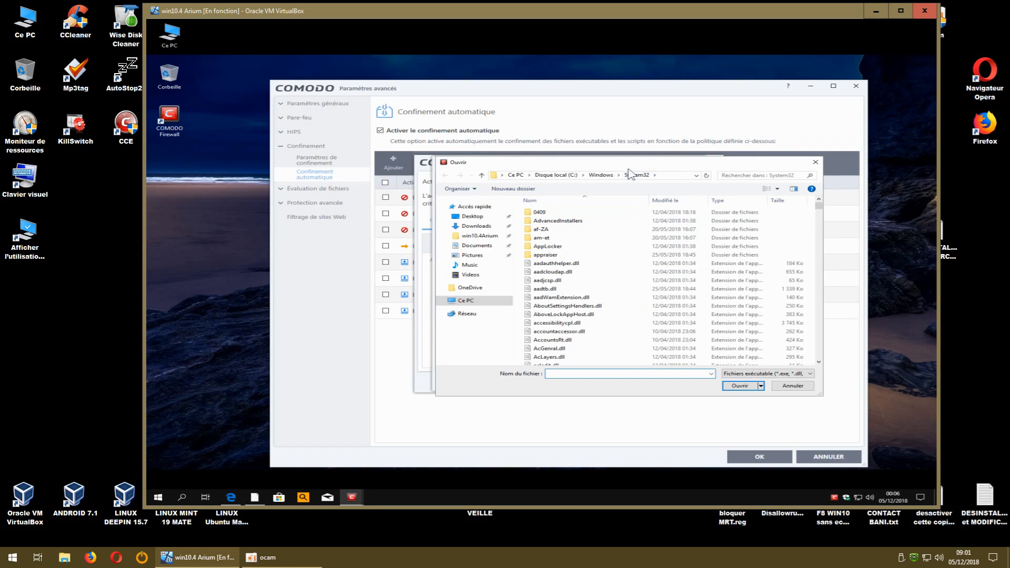
{"action": "left_click_drag", "start_coordinate": [526, 162], "coordinate": [351, 72]}
{"action": "left_click_drag", "start_coordinate": [638, 303], "coordinate": [793, 420]}
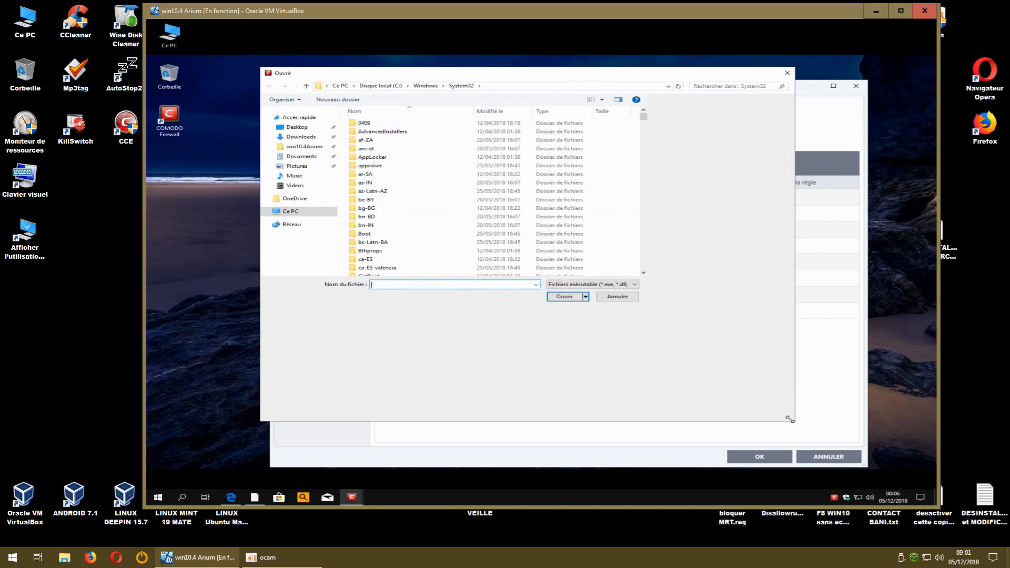
Browse to the SystemApps folder inside Windows on Disque local (C:) in the file selection window.
{"action": "left_click", "coordinate": [303, 214]}
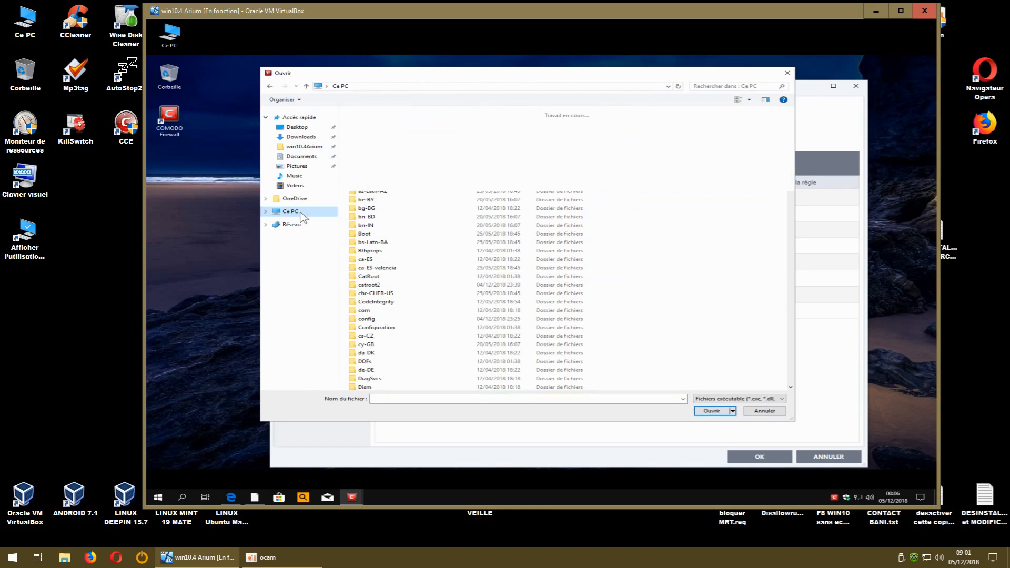
{"action": "double_click", "coordinate": [396, 198]}
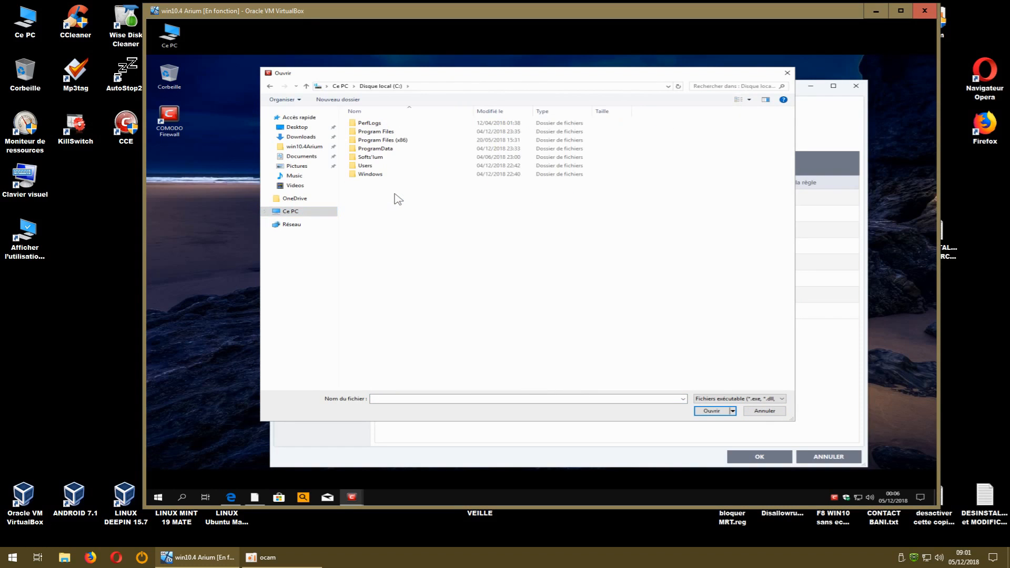
{"action": "double_click", "coordinate": [378, 176]}
{"action": "scroll", "coordinate": [437, 240], "scroll_direction": "down", "scroll_amount": 10}
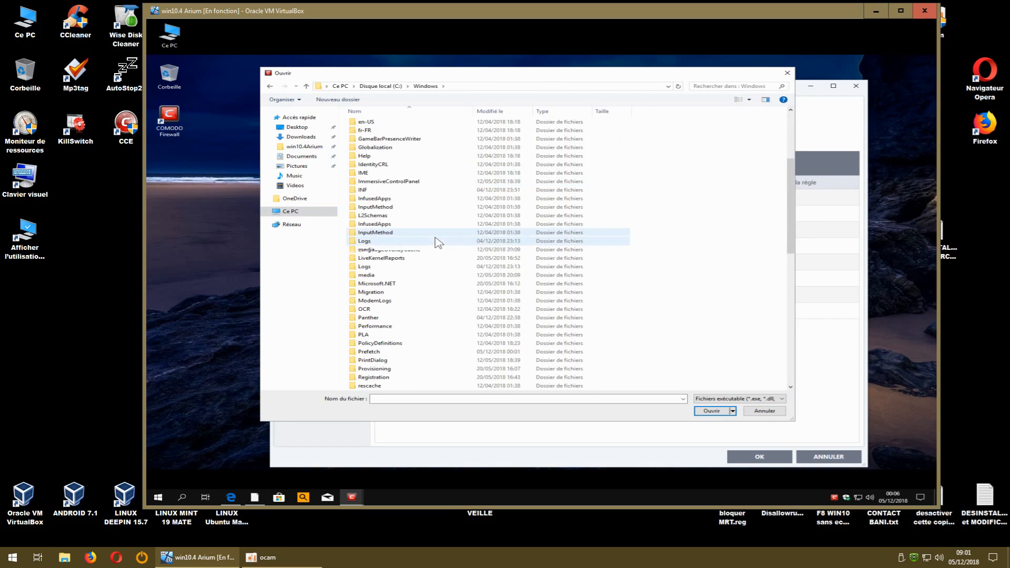
{"action": "double_click", "coordinate": [390, 248]}
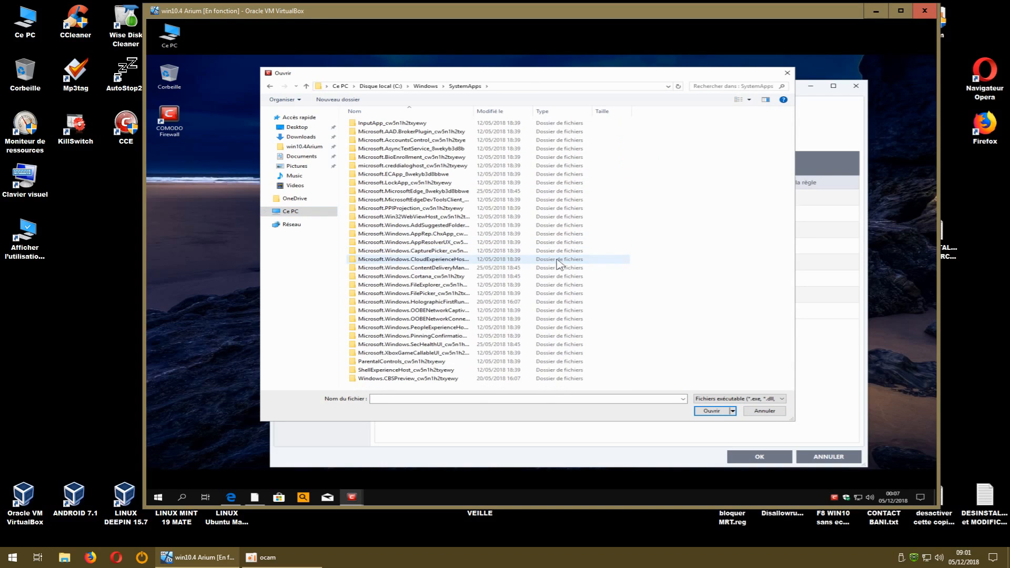
Set the blocking rule's file location to SearchUI.exe in the Microsoft.Windows.Cortana package folder and save the rule.
{"action": "left_click", "coordinate": [419, 277]}
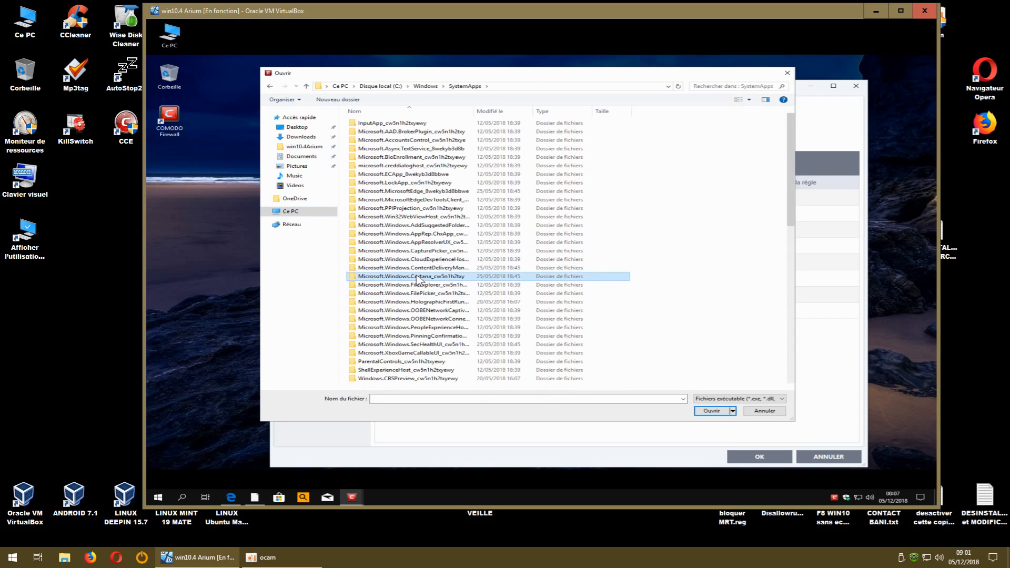
{"action": "double_click", "coordinate": [418, 278]}
{"action": "scroll", "coordinate": [676, 280], "scroll_direction": "down", "scroll_amount": 8}
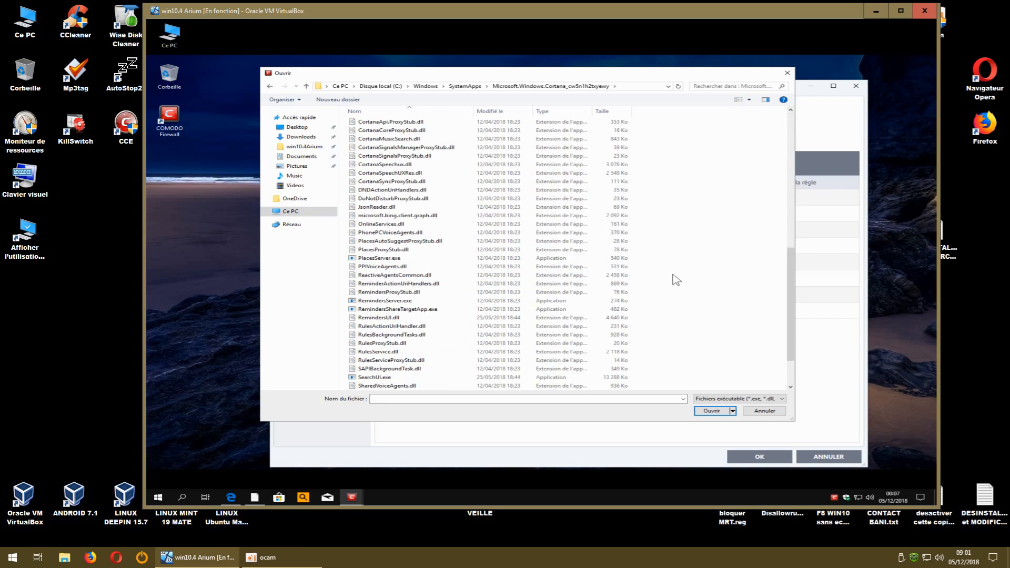
{"action": "scroll", "coordinate": [677, 280], "scroll_direction": "down", "scroll_amount": 2}
{"action": "left_click", "coordinate": [388, 326]}
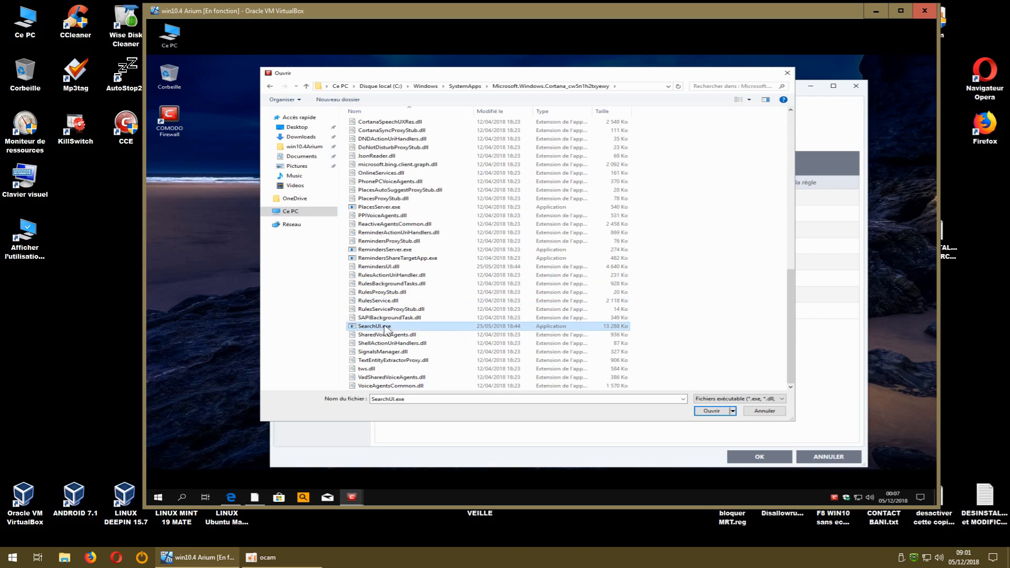
{"action": "left_click", "coordinate": [713, 411]}
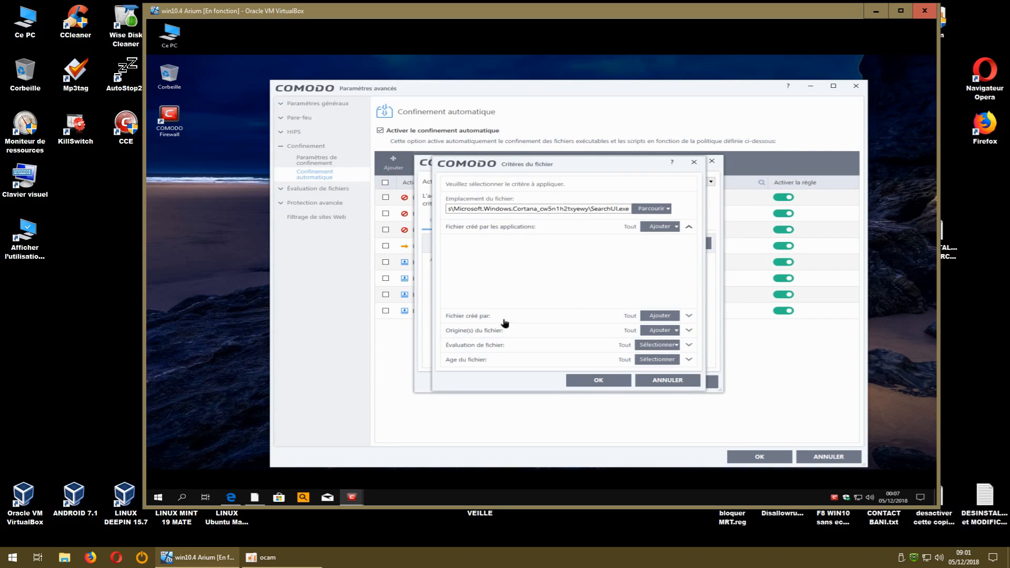
{"action": "left_click", "coordinate": [603, 382]}
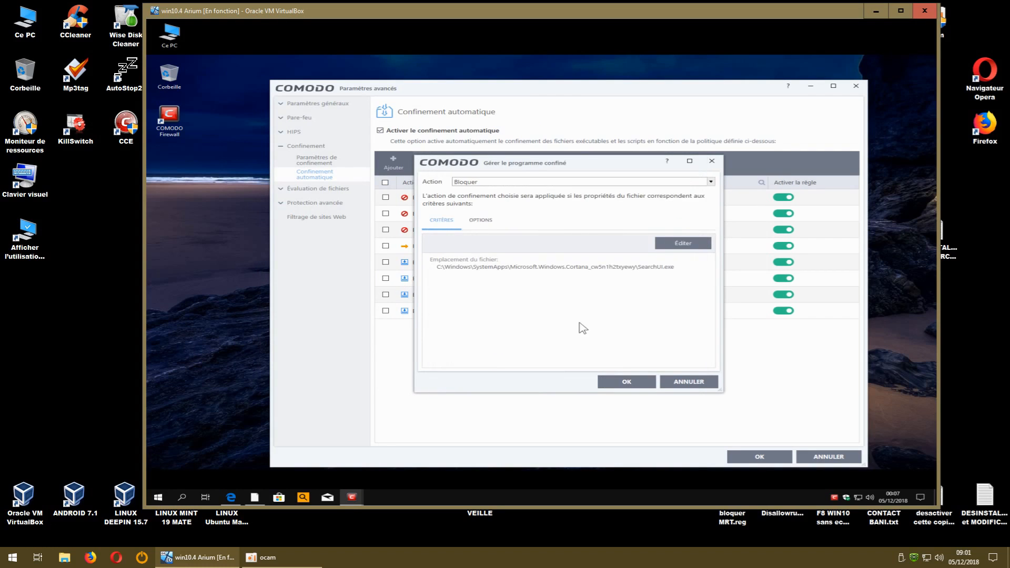
{"action": "left_click", "coordinate": [606, 380]}
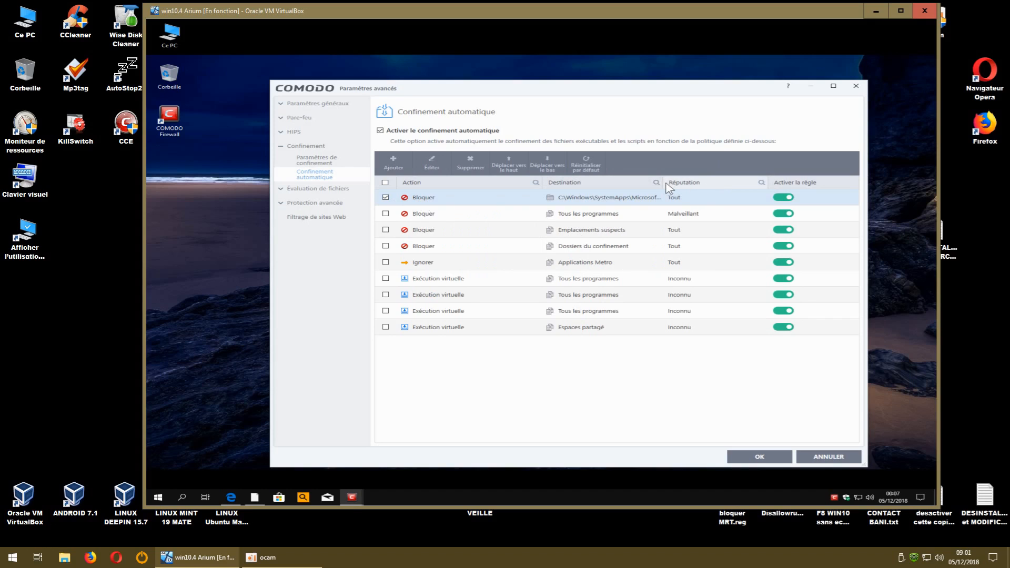
Widen the Destination column and narrow the Action column in the rule list, save the settings, and close COMODO Firewall.
{"action": "left_click_drag", "start_coordinate": [665, 182], "coordinate": [738, 182]}
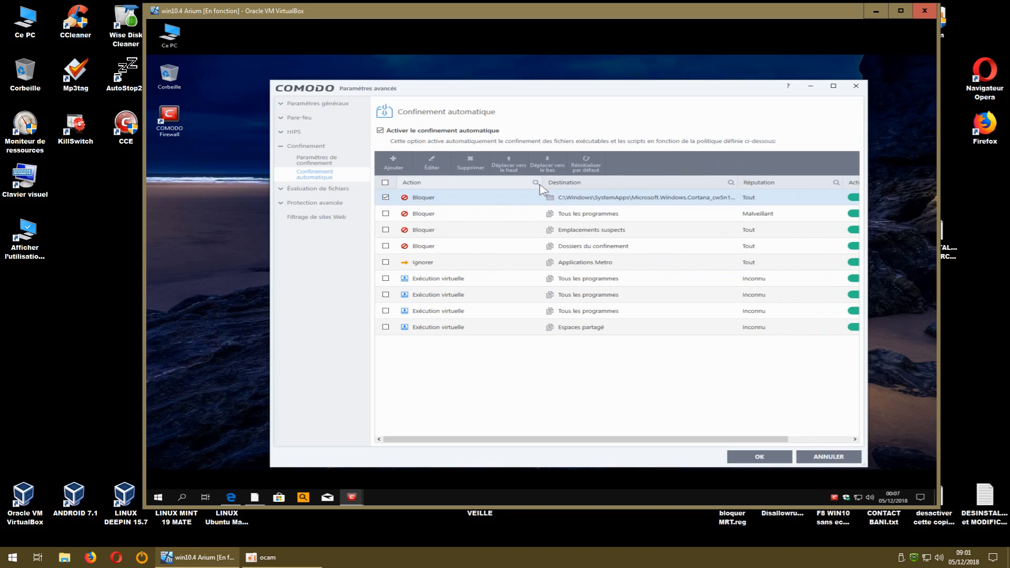
{"action": "left_click_drag", "start_coordinate": [542, 183], "coordinate": [476, 184]}
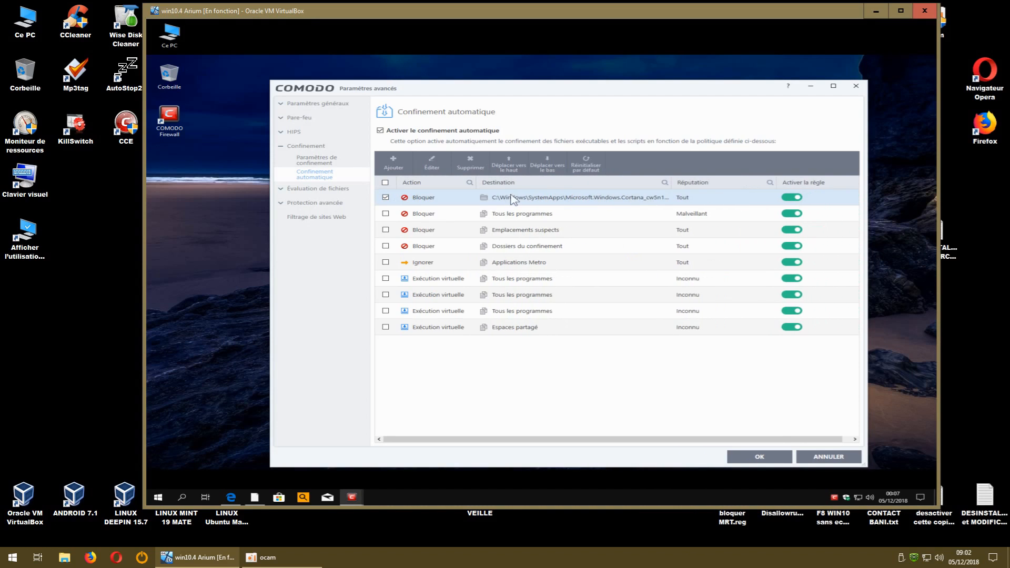
{"action": "left_click", "coordinate": [760, 458]}
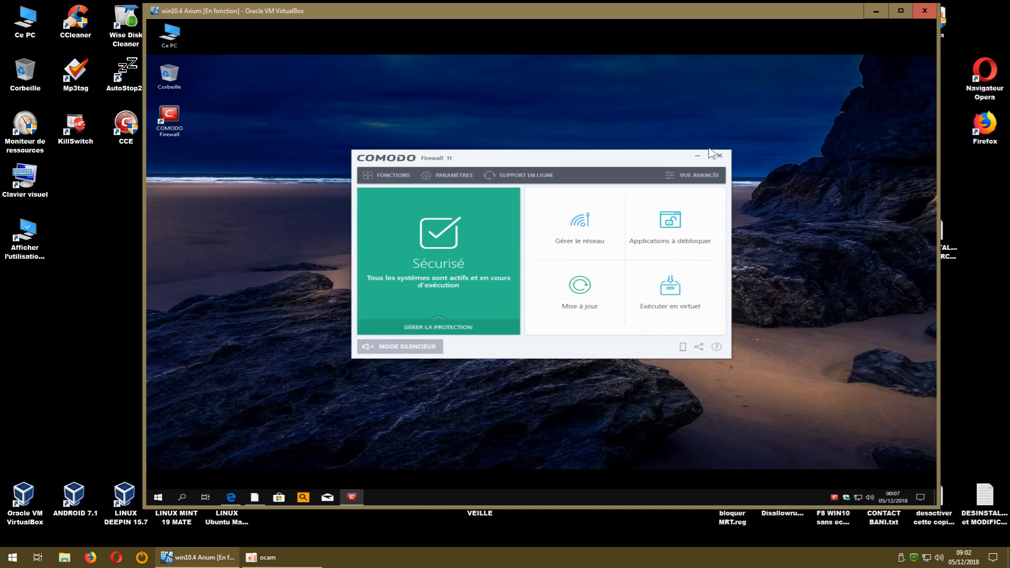
{"action": "left_click", "coordinate": [718, 155]}
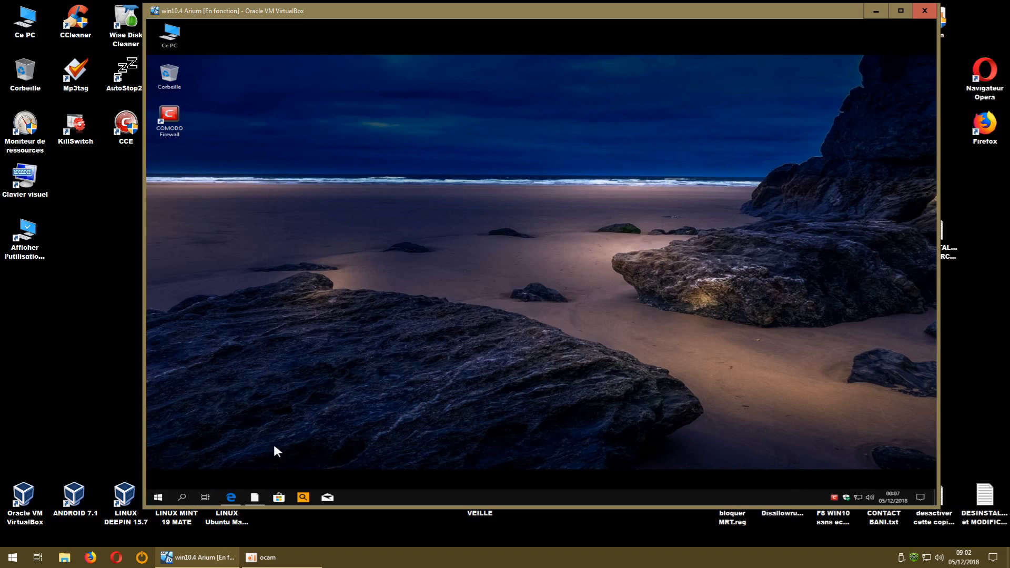
Refresh the virtual machine's desktop and close the file explorer window showing the Cortana package folder.
{"action": "right_click", "coordinate": [417, 371]}
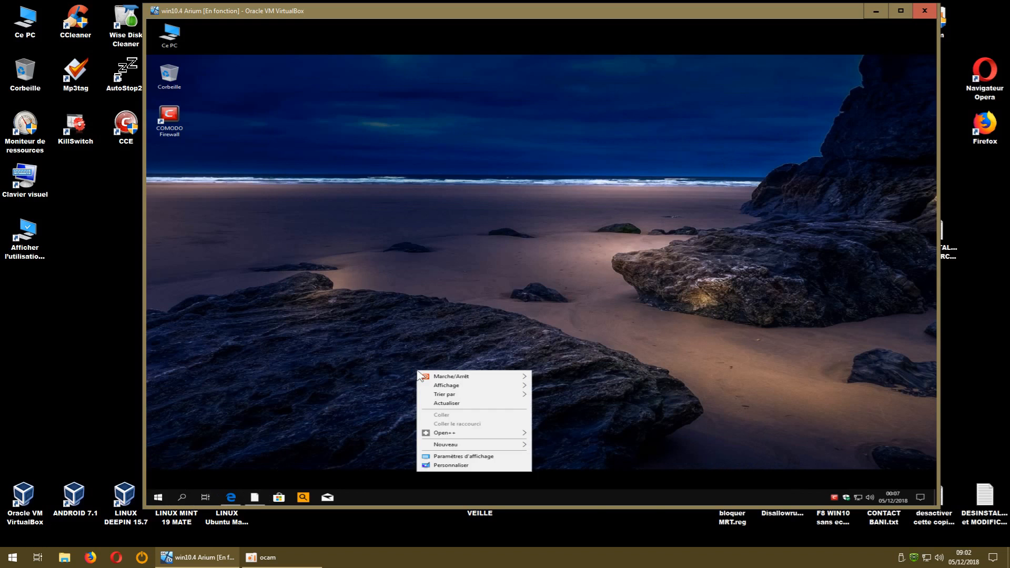
{"action": "left_click", "coordinate": [456, 404]}
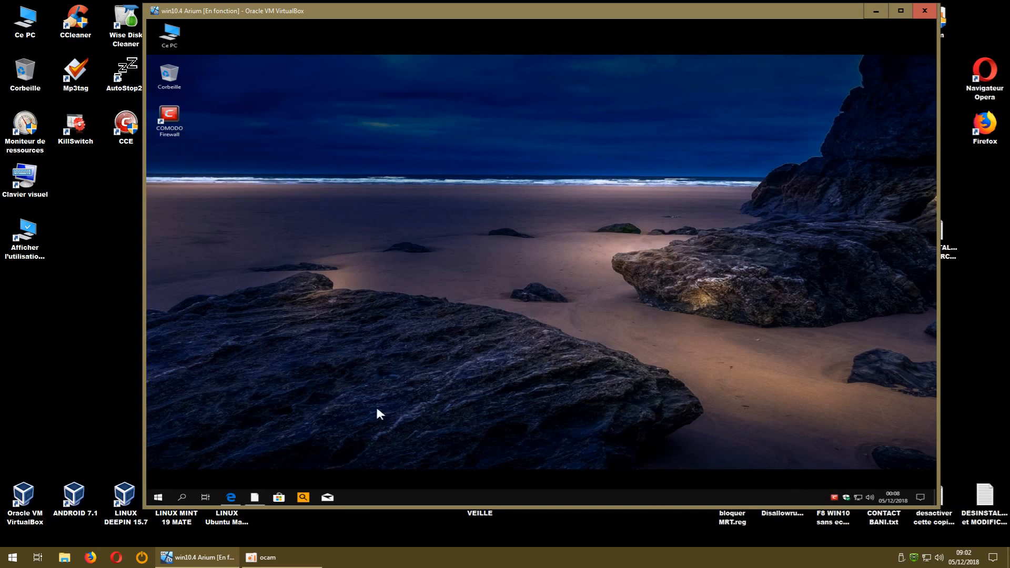
{"action": "left_click", "coordinate": [263, 496]}
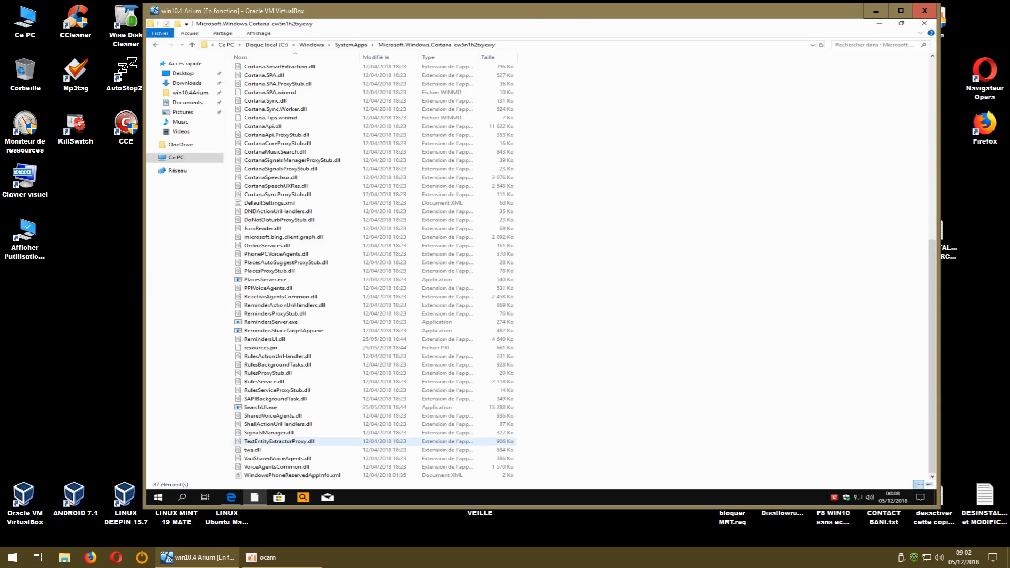
{"action": "left_click", "coordinate": [925, 24]}
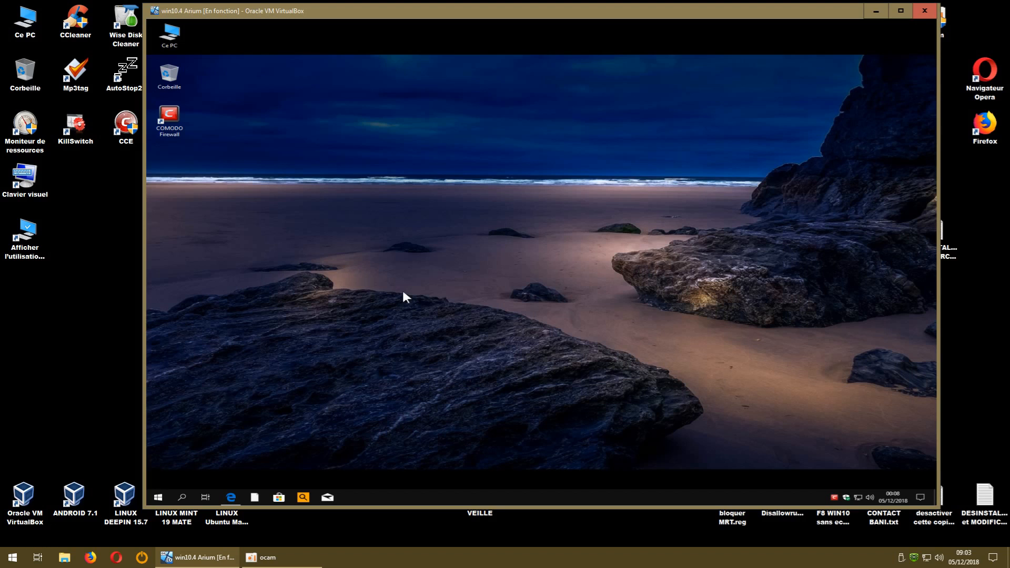
Open the PC settings to view the Arrière-plan personalisation page, then close both the settings and the Microsoft Edge window.
{"action": "left_click", "coordinate": [160, 496]}
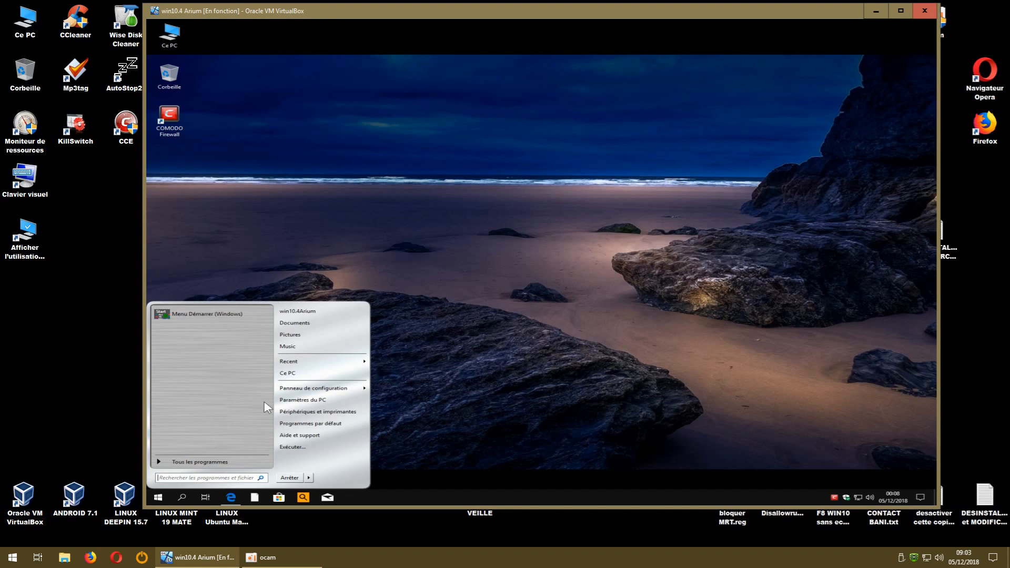
{"action": "left_click", "coordinate": [299, 400]}
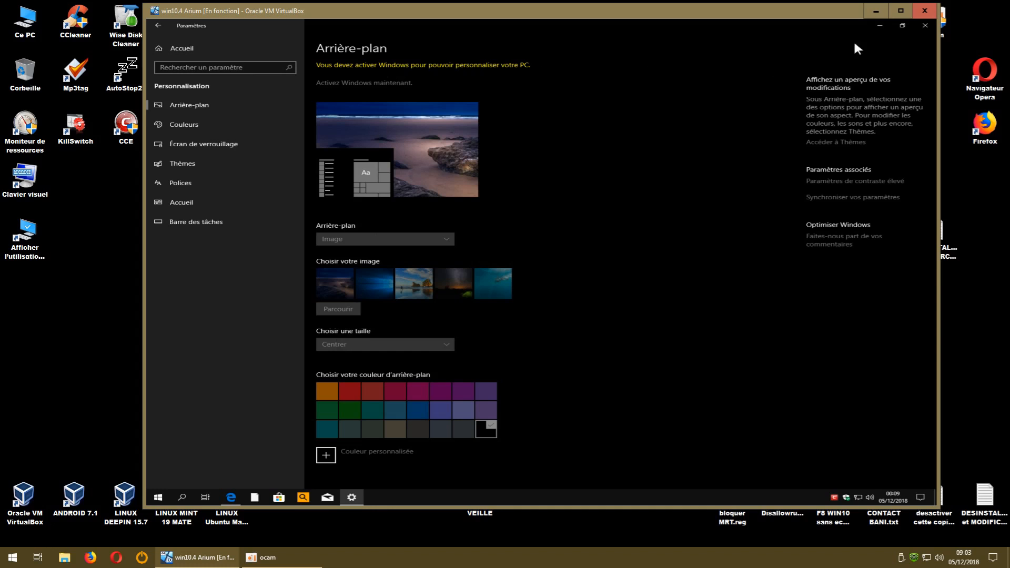
{"action": "left_click", "coordinate": [919, 29]}
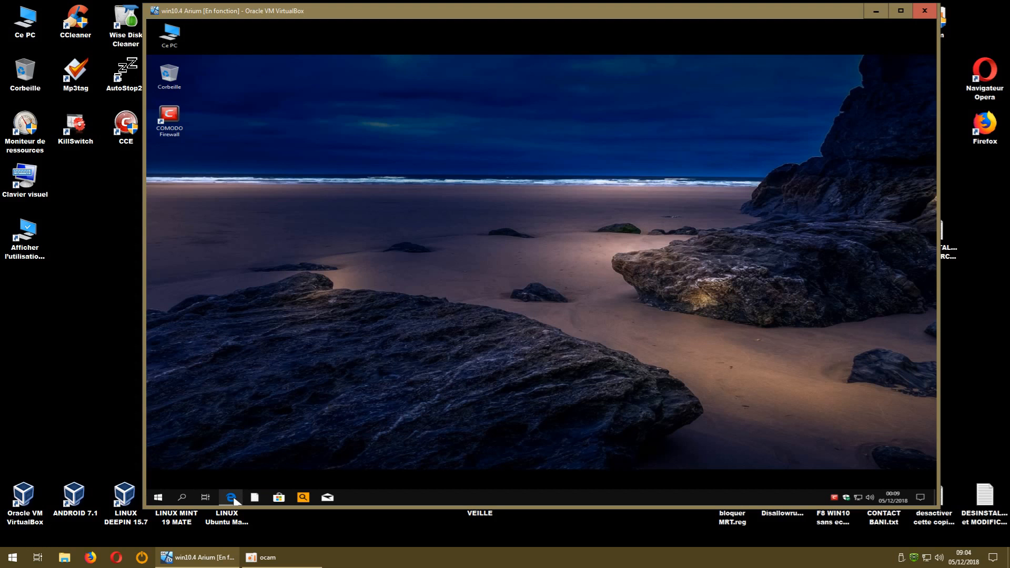
{"action": "mouse_move", "coordinate": [234, 499]}
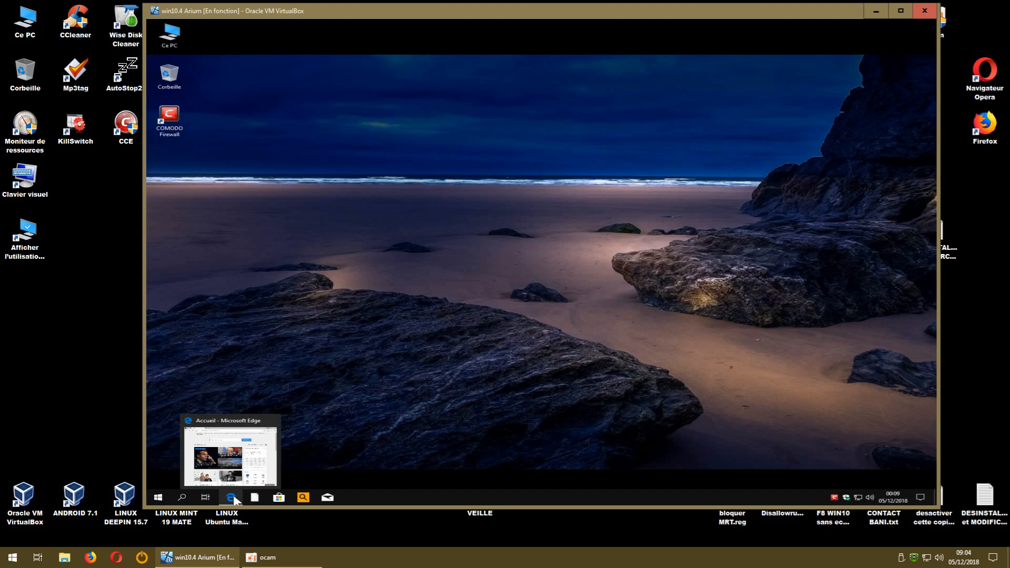
{"action": "left_click", "coordinate": [274, 421]}
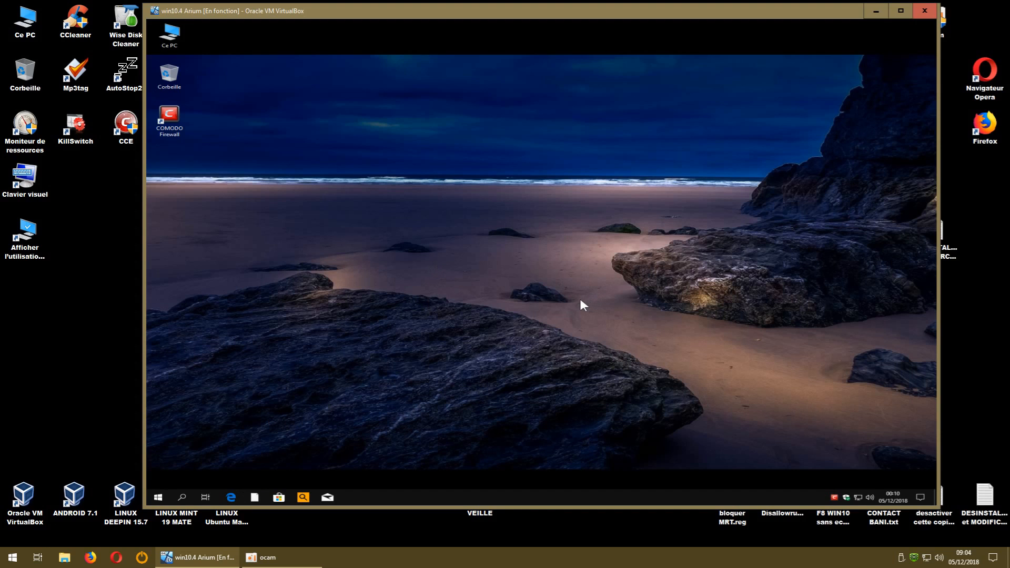
Show all programs in the Start menu and review the contents of the Applications folder.
{"action": "left_click", "coordinate": [158, 498]}
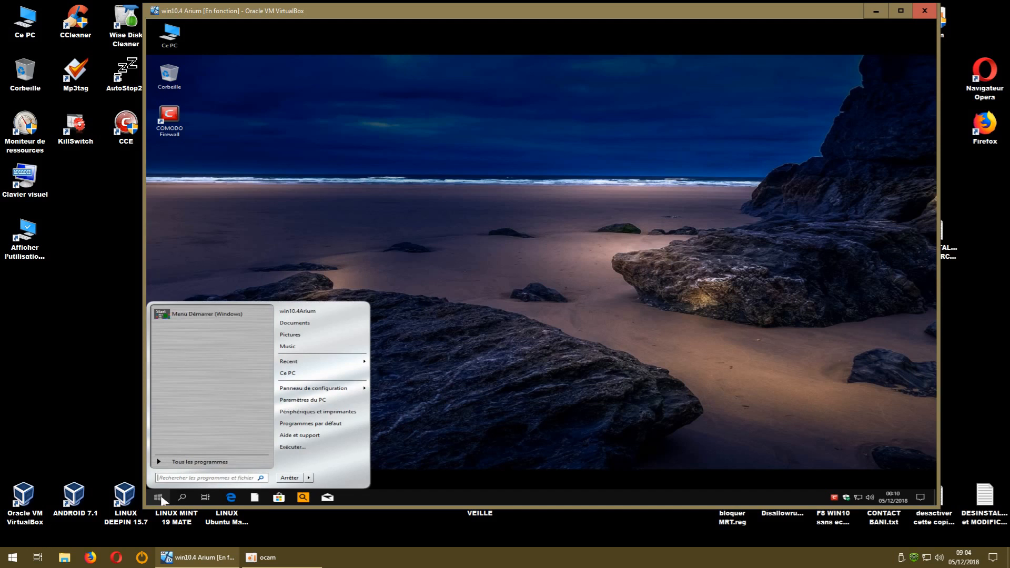
{"action": "left_click", "coordinate": [185, 463]}
{"action": "left_click", "coordinate": [232, 422]}
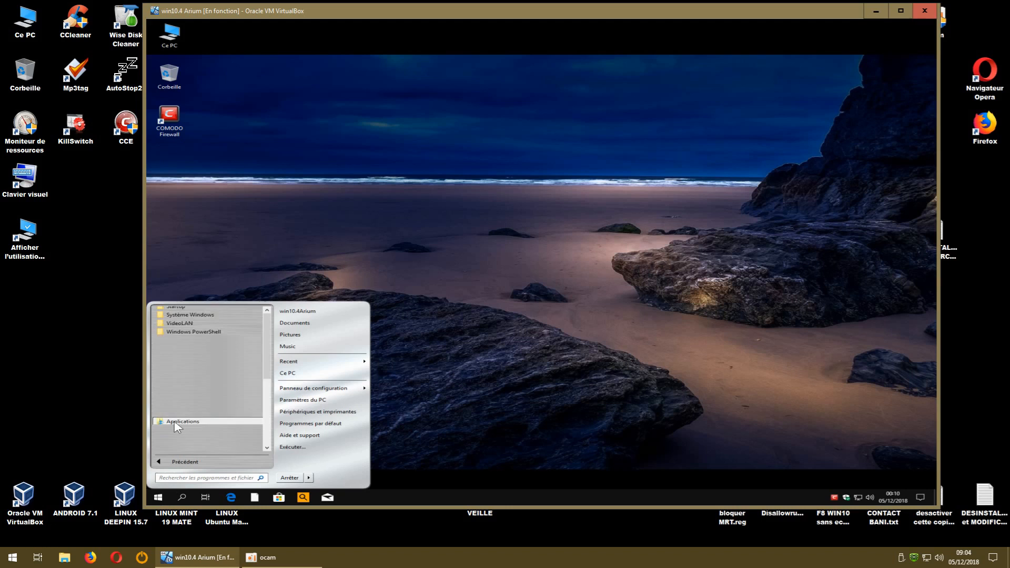
{"action": "scroll", "coordinate": [243, 405], "scroll_direction": "up", "scroll_amount": 3}
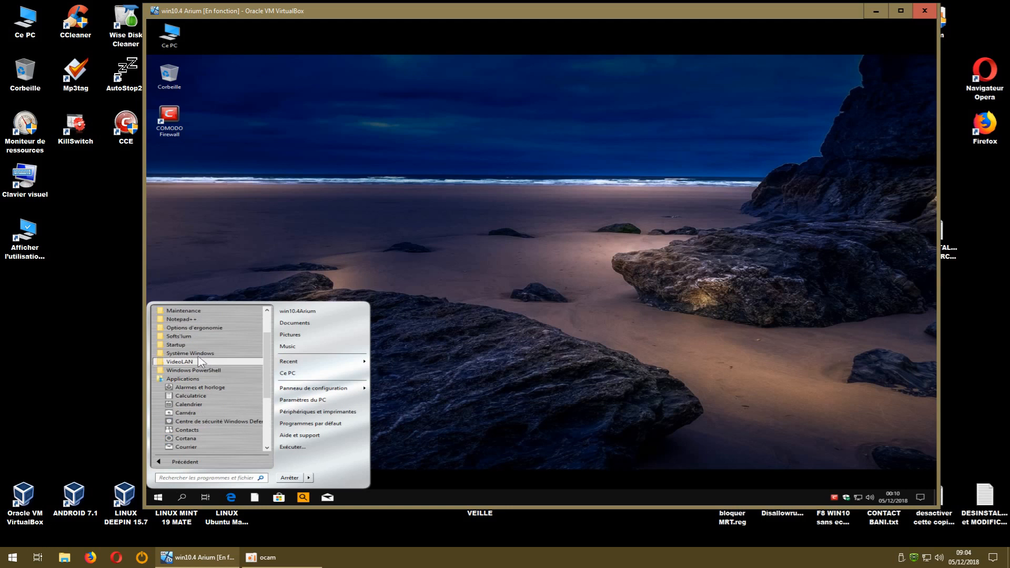
Launch Softs'Ium Update from the Softs'Ium program folder and allow it to make changes to the computer.
{"action": "left_click", "coordinate": [185, 337]}
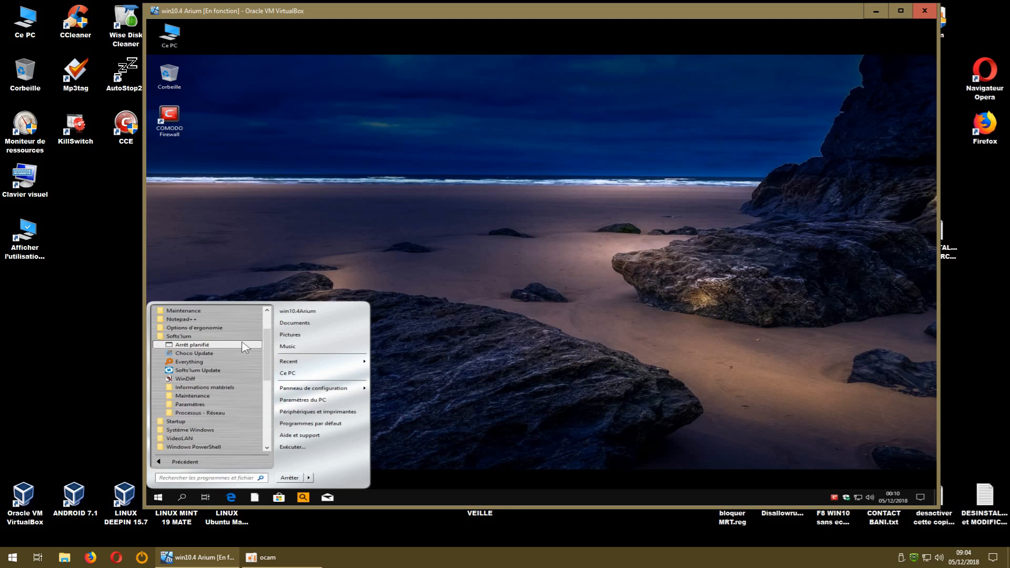
{"action": "left_click", "coordinate": [206, 370]}
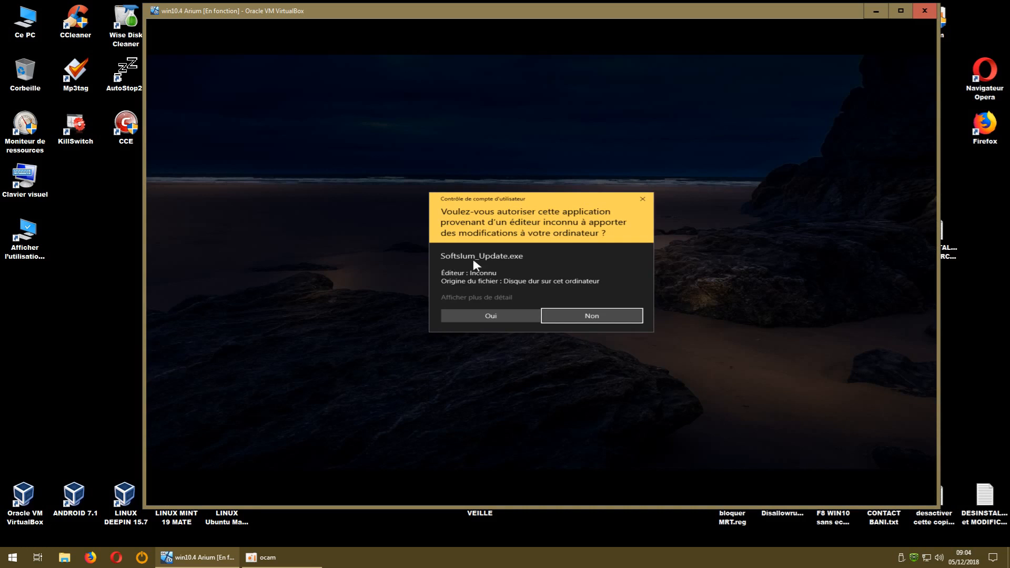
{"action": "left_click", "coordinate": [516, 315]}
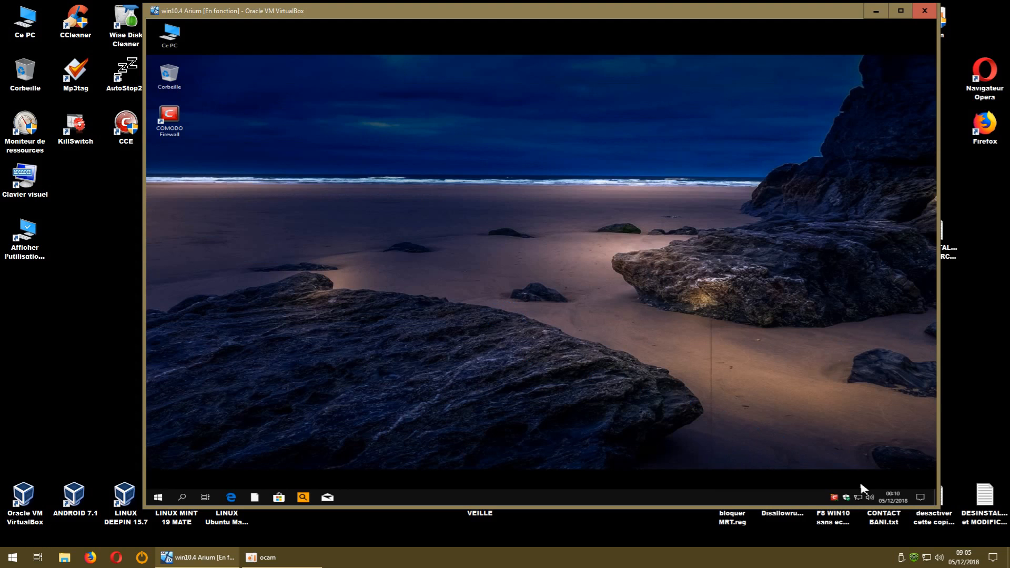
{"action": "left_click", "coordinate": [189, 380]}
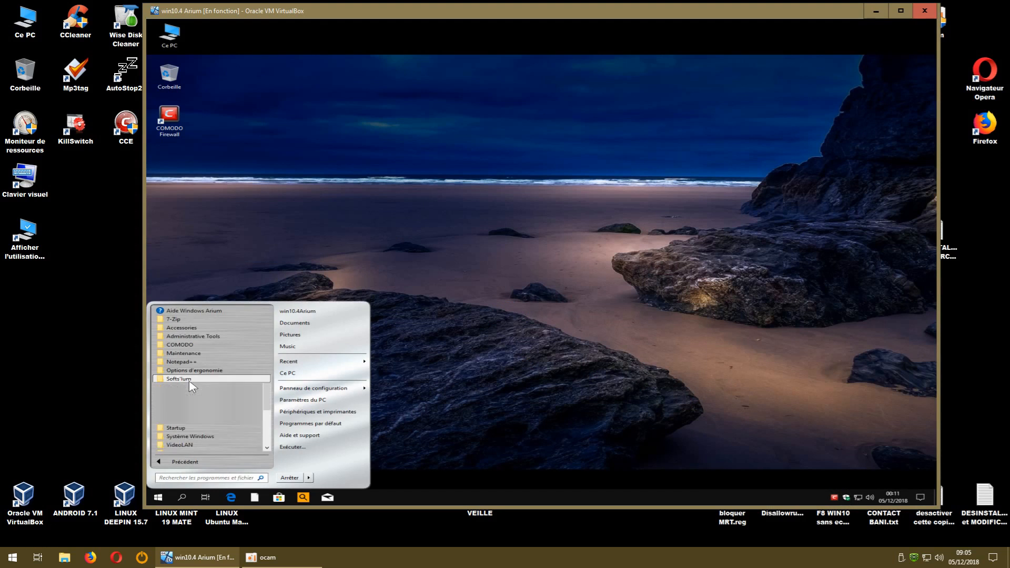
{"action": "left_click", "coordinate": [206, 404]}
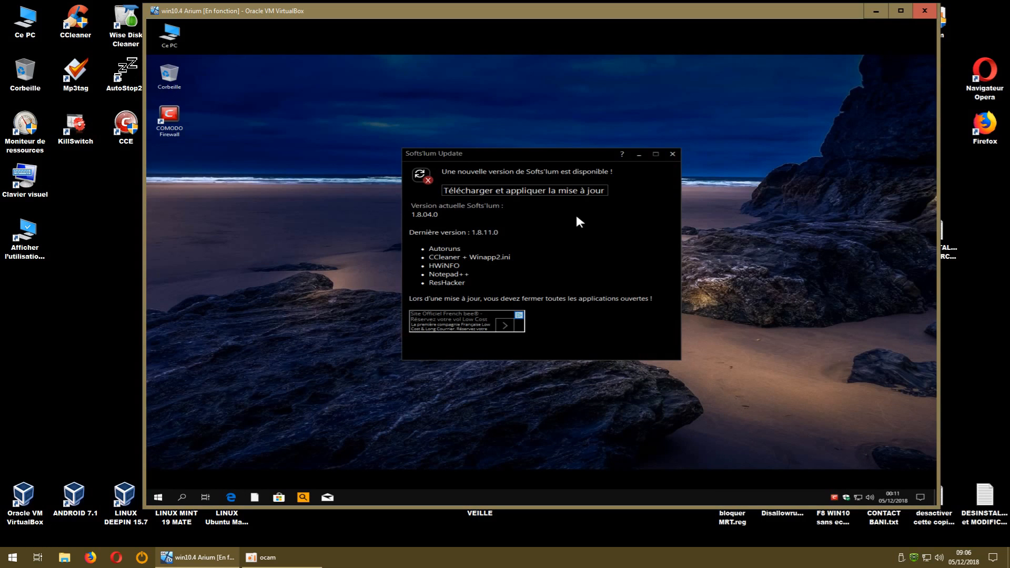
Download and apply the available Softs'Ium update, and reopen the Softs'Ium folder on drive C:.
{"action": "left_click", "coordinate": [552, 196]}
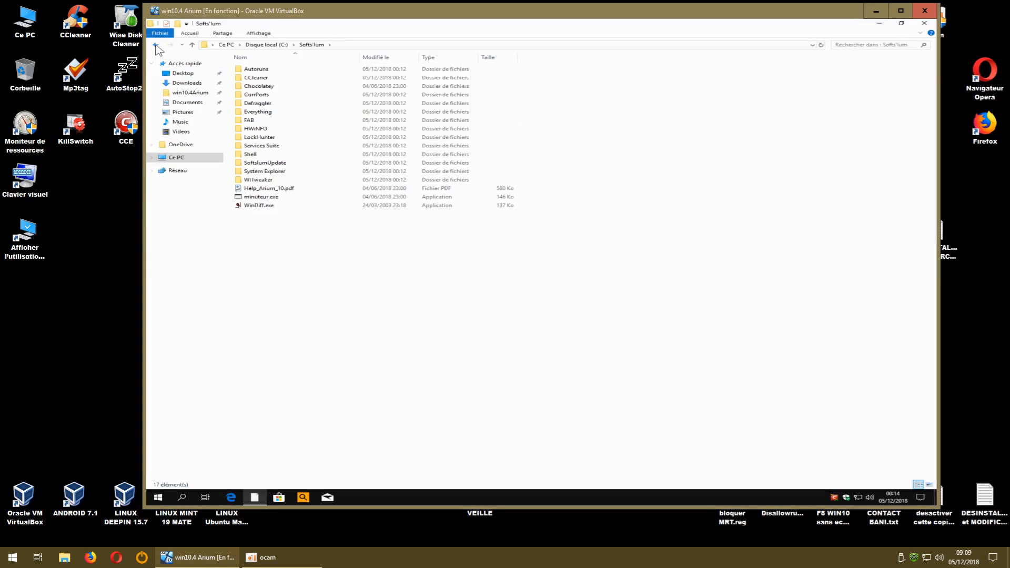
{"action": "left_click", "coordinate": [155, 45]}
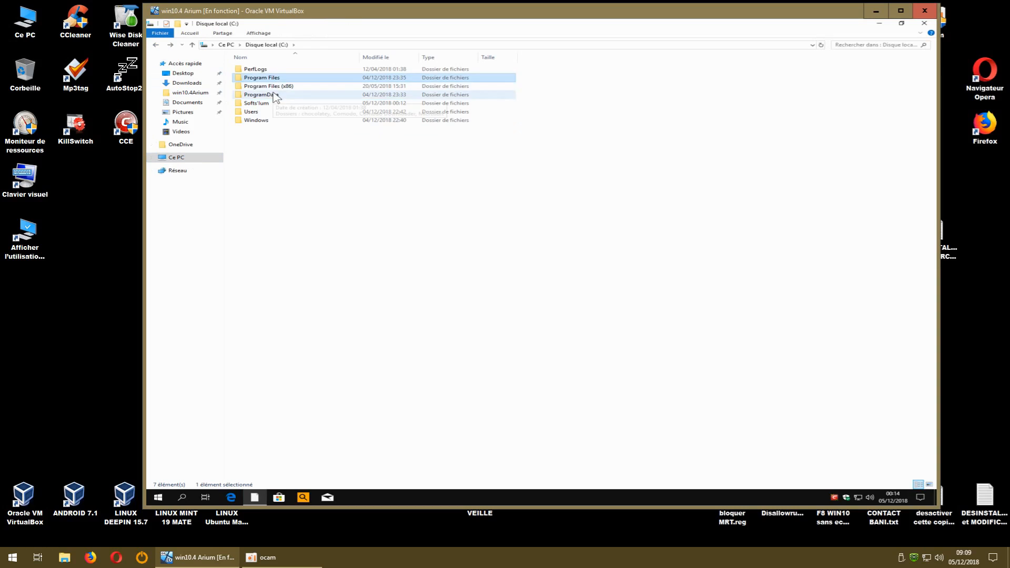
{"action": "double_click", "coordinate": [258, 104]}
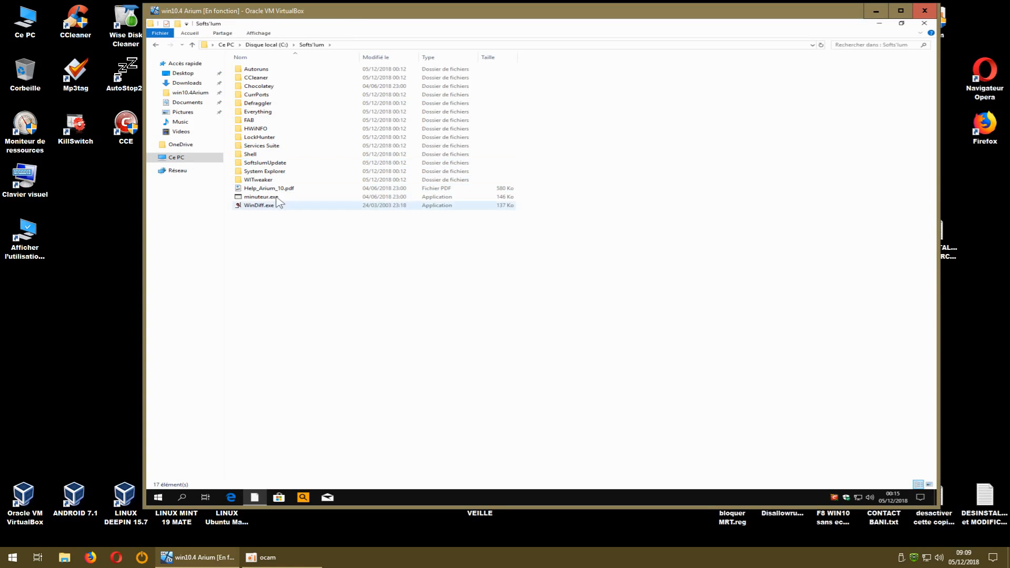
Run WIT.exe from the WITweaker folder with permission to make changes, and bring the Windows Ium Tweaker window into view on the desktop.
{"action": "double_click", "coordinate": [265, 182]}
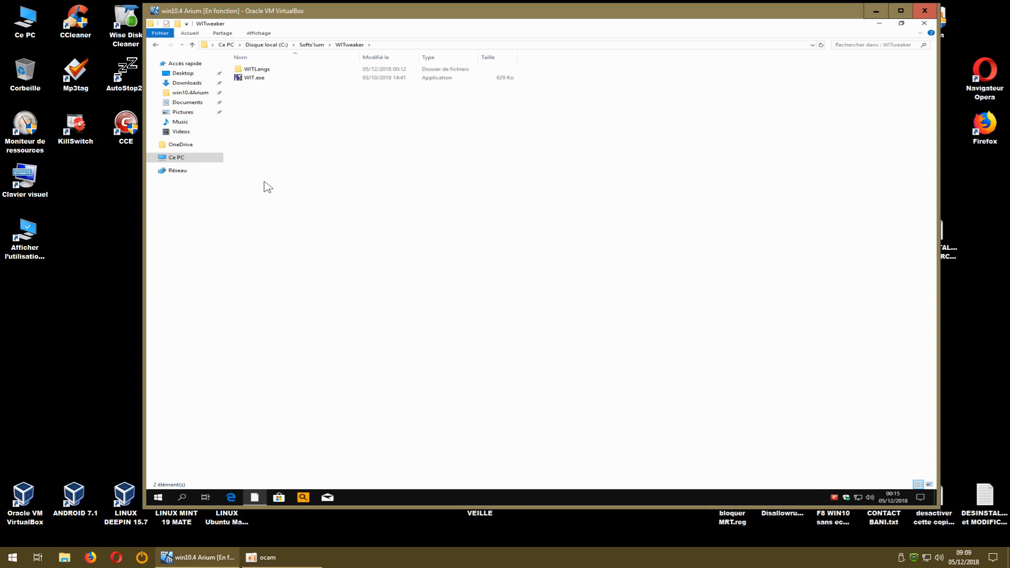
{"action": "double_click", "coordinate": [255, 78]}
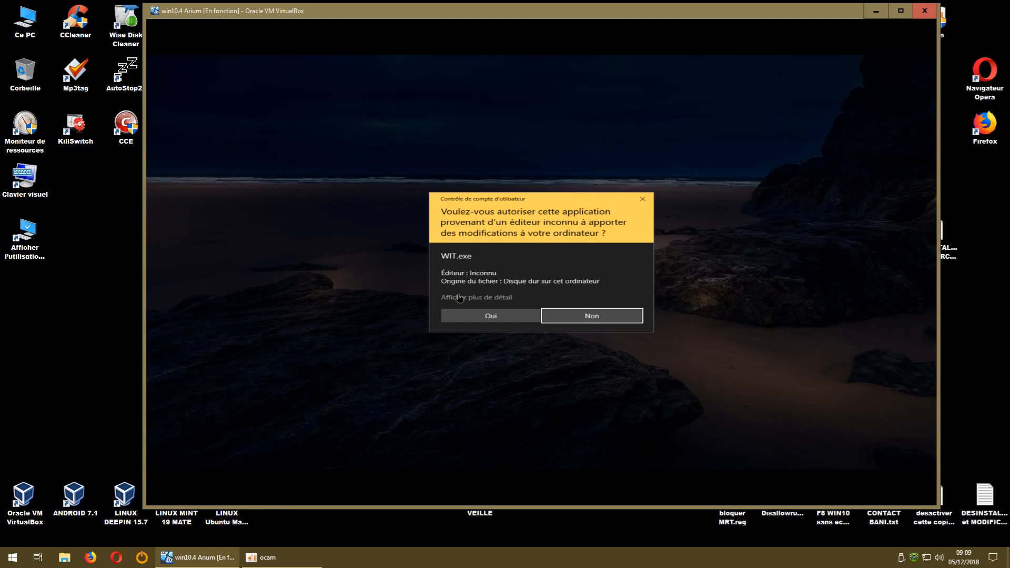
{"action": "left_click", "coordinate": [497, 315]}
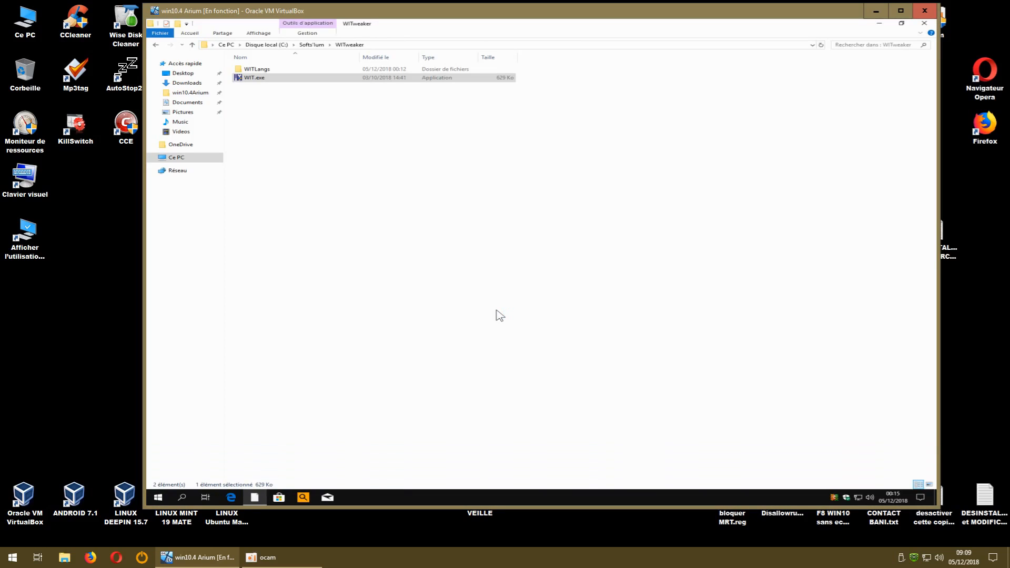
{"action": "left_click", "coordinate": [156, 45]}
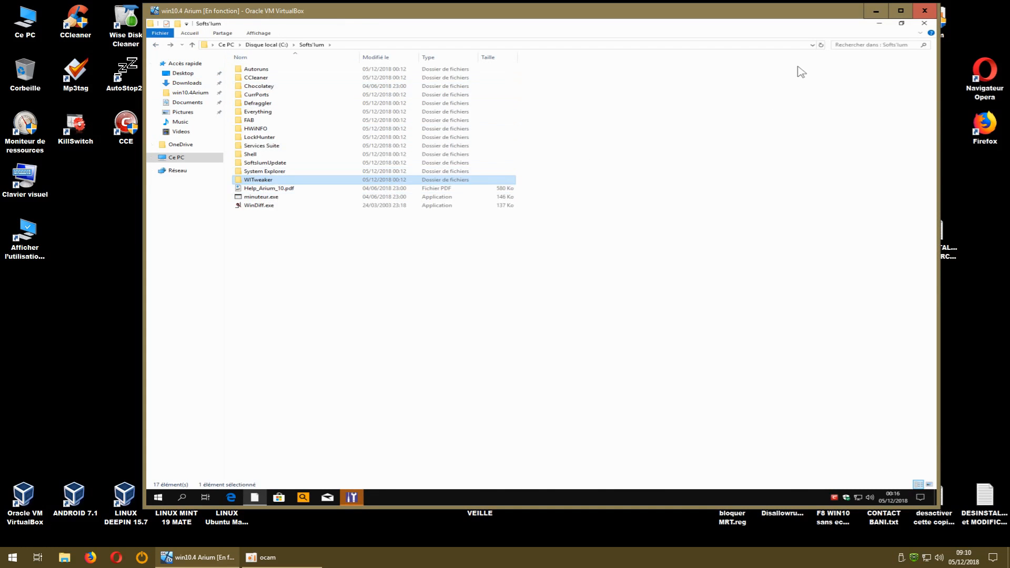
{"action": "left_click", "coordinate": [878, 23]}
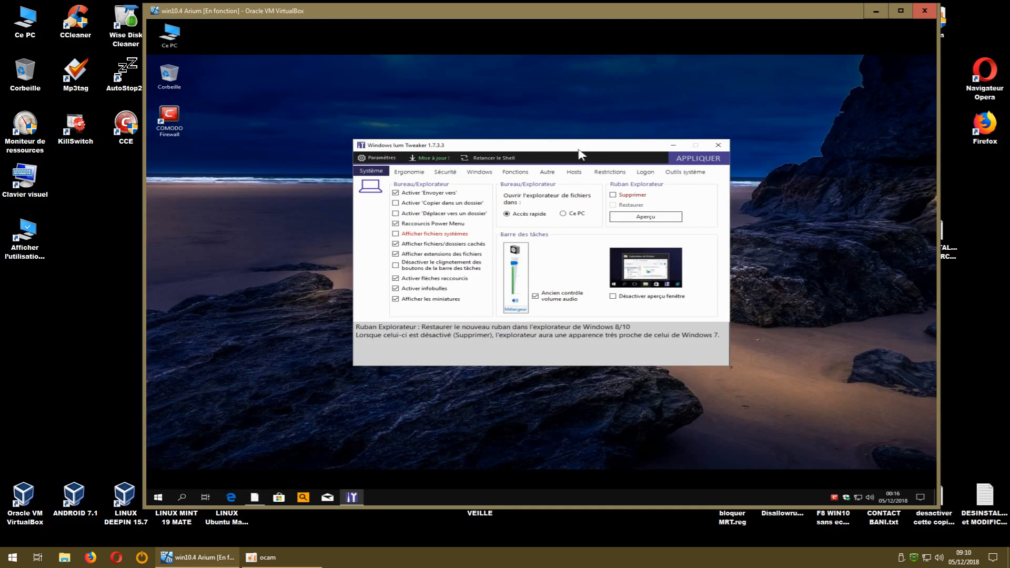
{"action": "left_click_drag", "start_coordinate": [579, 149], "coordinate": [541, 109]}
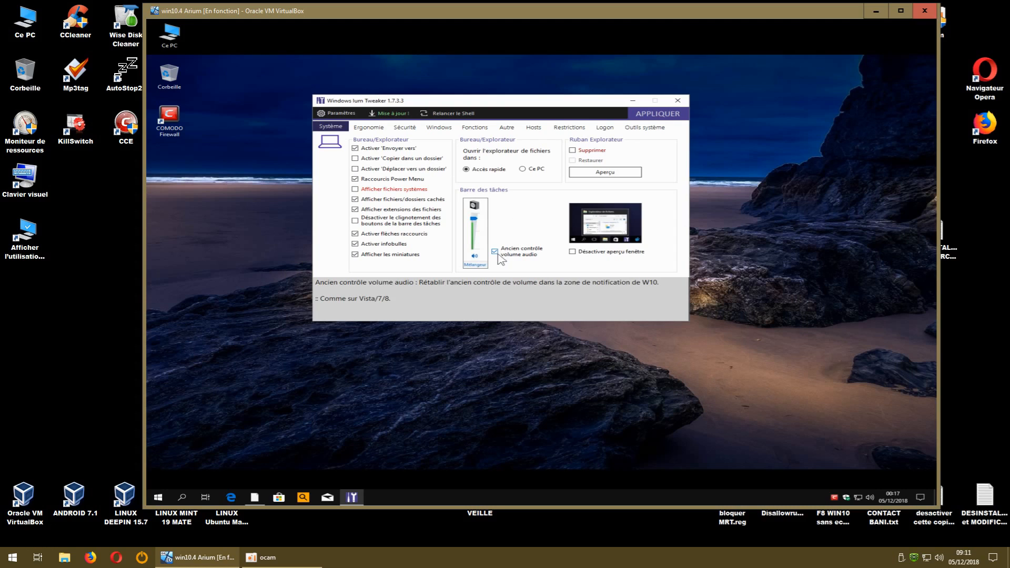
Show the old-style volume control in the virtual machine and on the host desktop, trying the host's volume slider for comparison.
{"action": "left_click", "coordinate": [871, 498]}
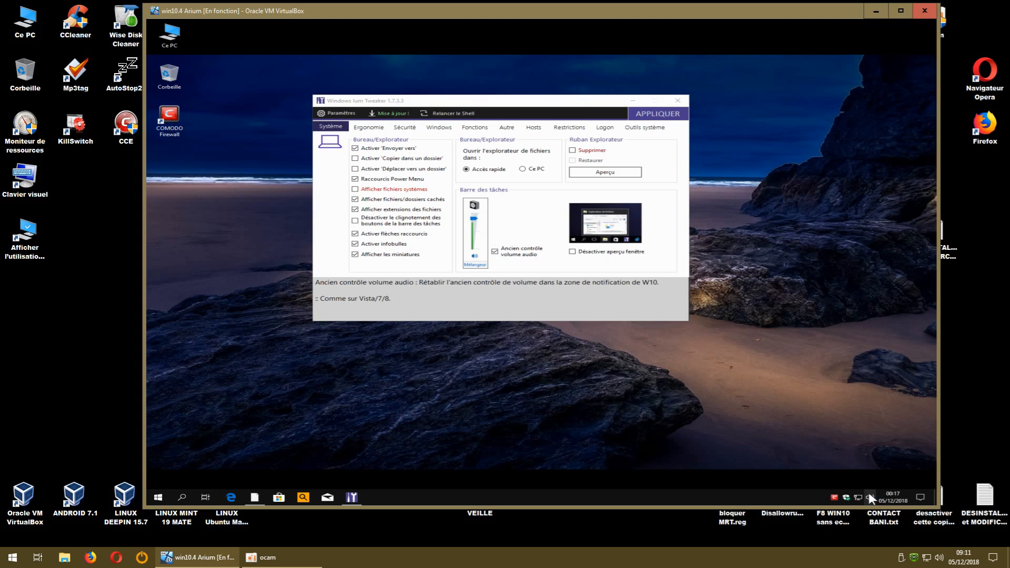
{"action": "mouse_move", "coordinate": [867, 413]}
{"action": "left_mouse_down"}
{"action": "mouse_move", "coordinate": [867, 434]}
{"action": "mouse_move", "coordinate": [867, 410]}
{"action": "left_mouse_up"}
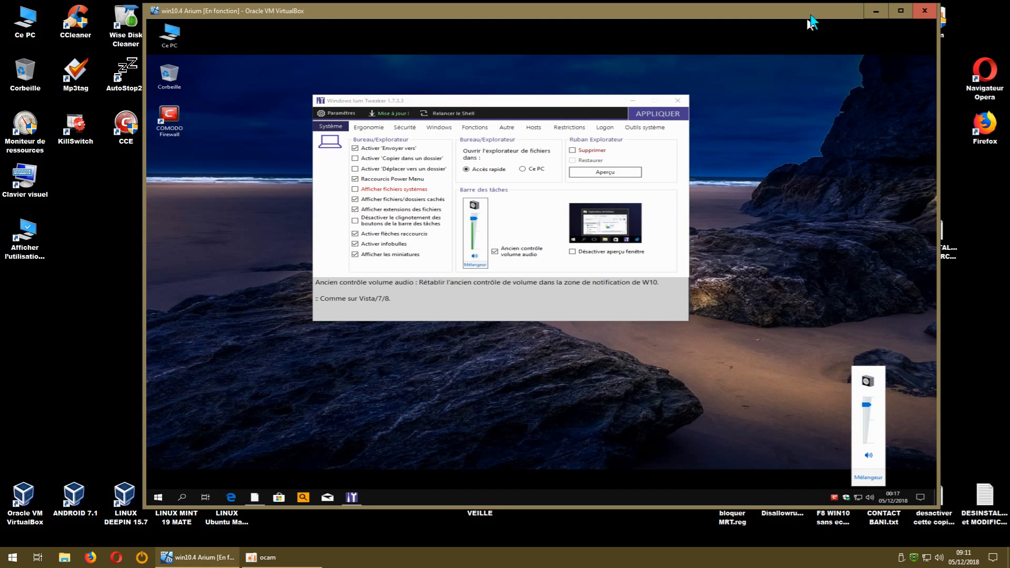
{"action": "left_click_drag", "start_coordinate": [812, 11], "coordinate": [326, 317]}
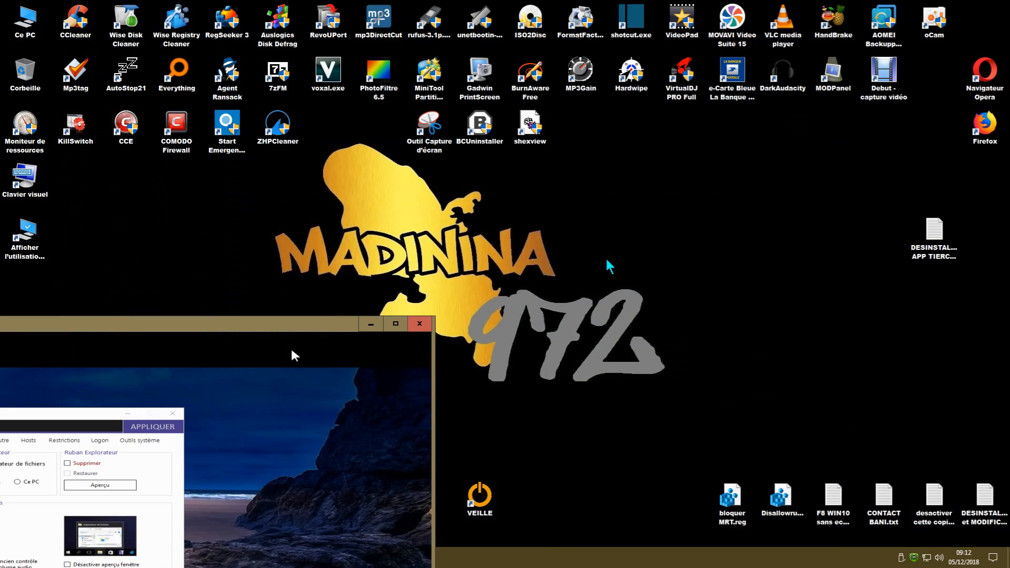
{"action": "left_click", "coordinate": [939, 558]}
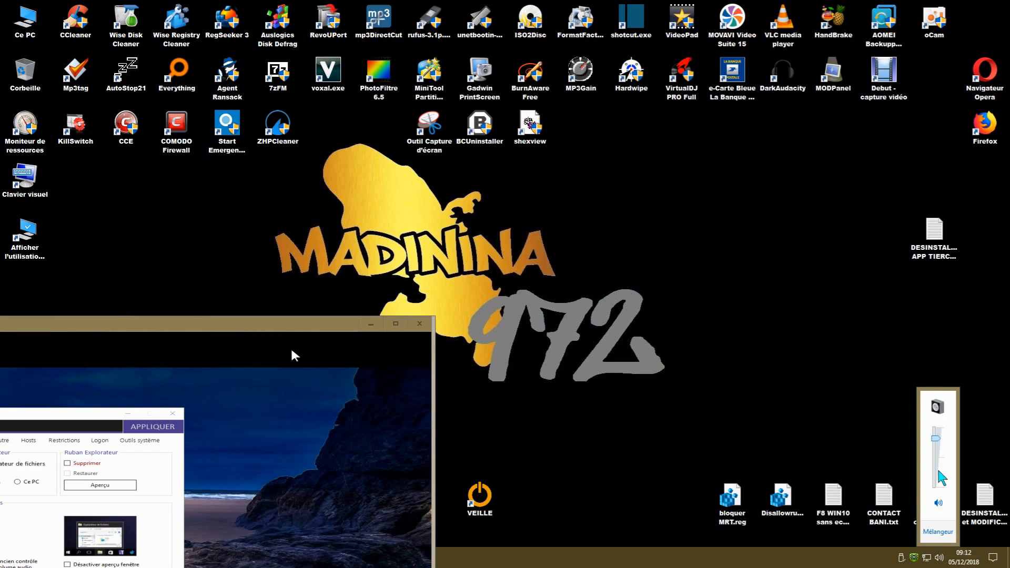
{"action": "left_click_drag", "start_coordinate": [937, 439], "coordinate": [936, 426]}
{"action": "left_click_drag", "start_coordinate": [305, 324], "coordinate": [649, 226]}
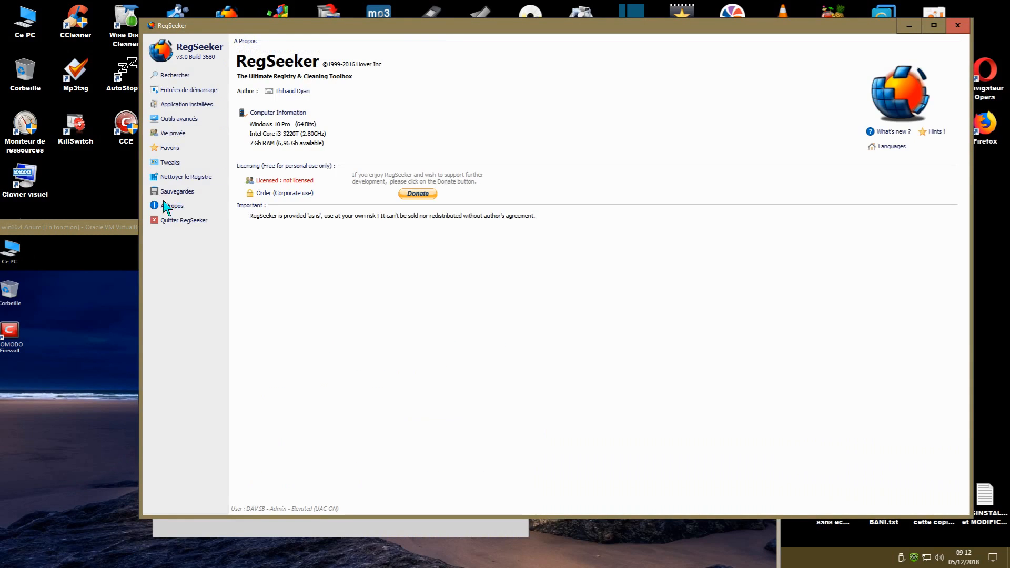
Switch to RegSeeker on the host, view its Tweaks list and sort the entries by OS.
{"action": "left_click_drag", "start_coordinate": [449, 28], "coordinate": [456, 21]}
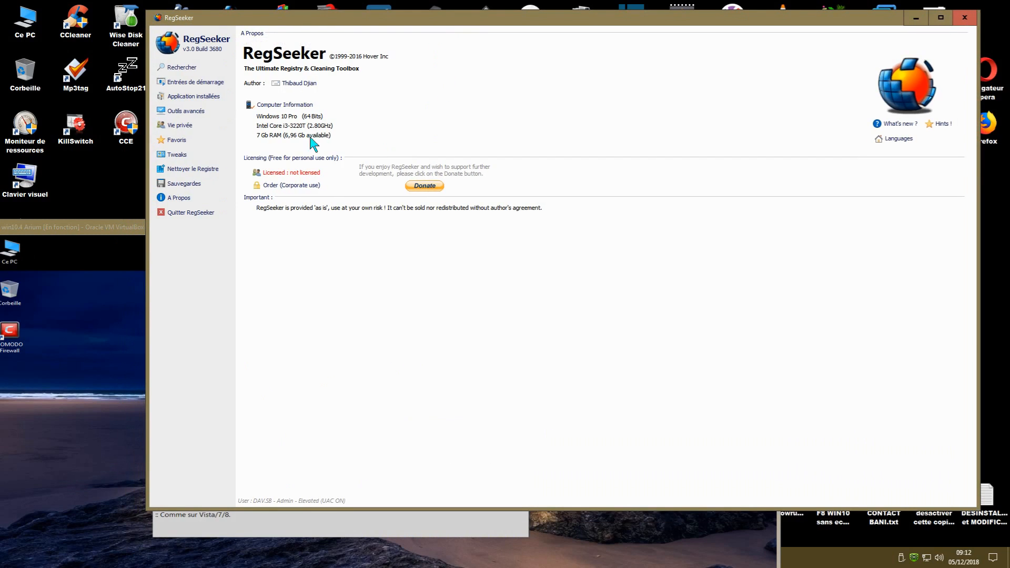
{"action": "left_click", "coordinate": [179, 155]}
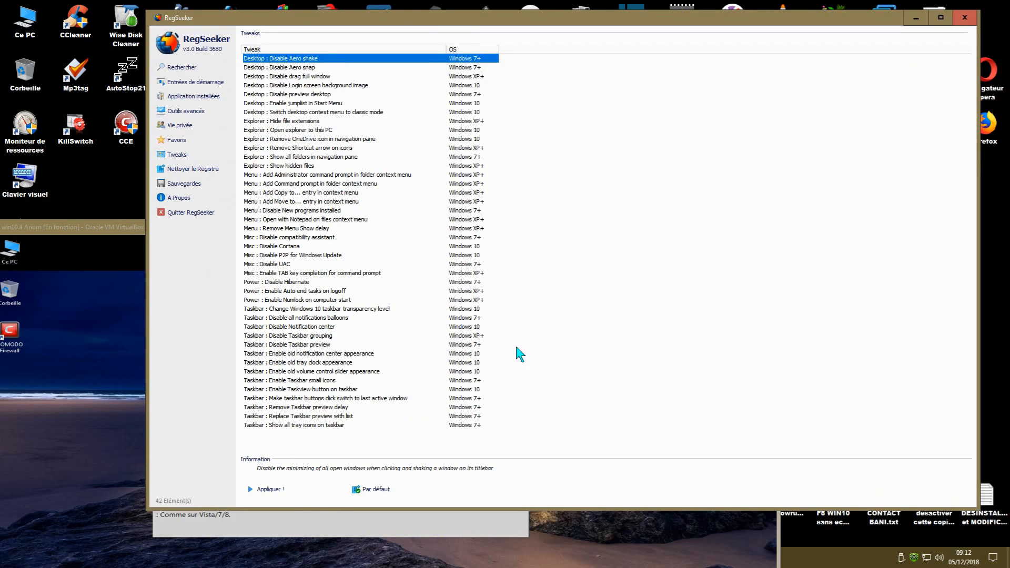
{"action": "left_click", "coordinate": [326, 328]}
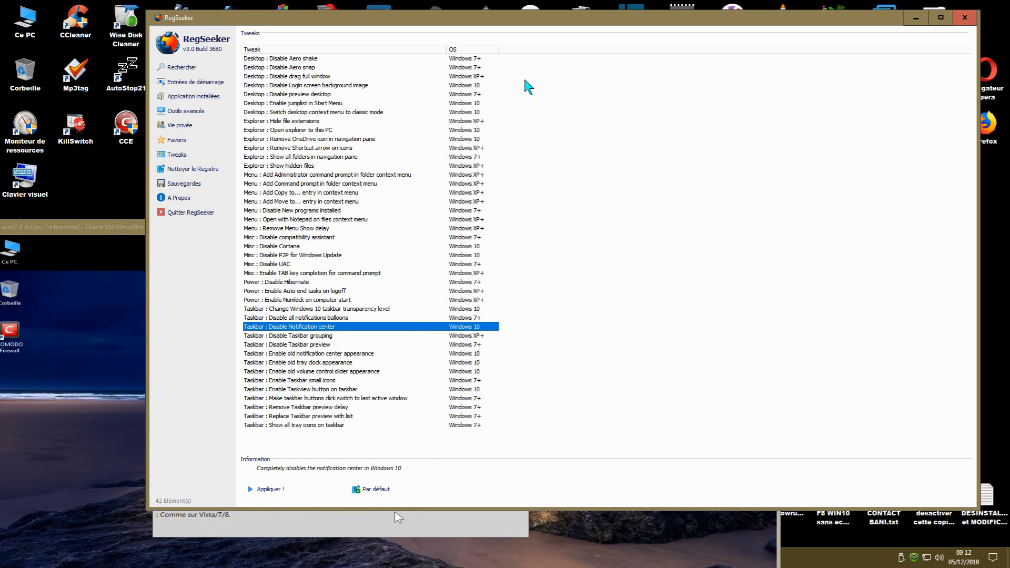
{"action": "left_click", "coordinate": [492, 50]}
{"action": "left_click", "coordinate": [492, 50]}
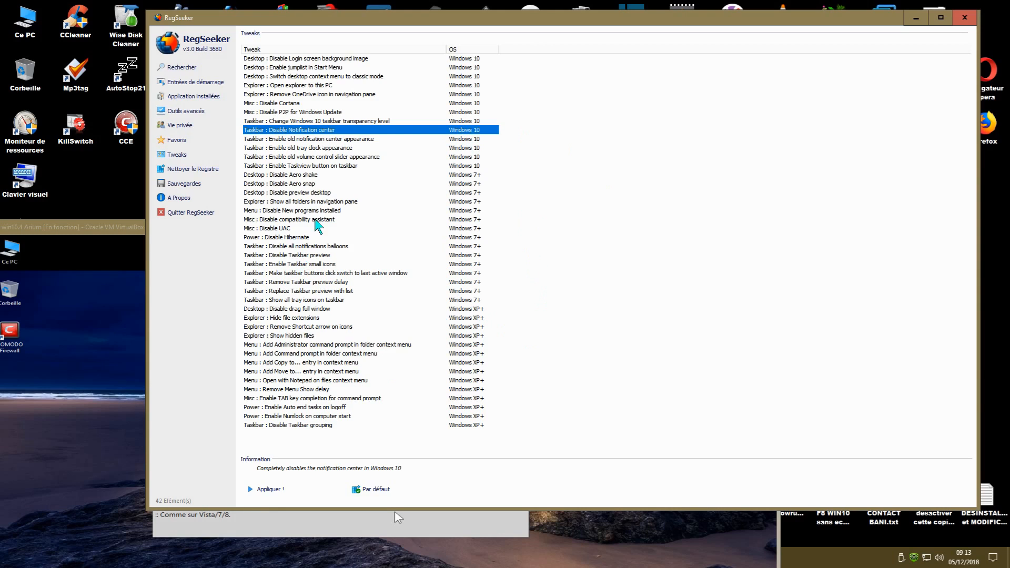
Apply the "Misc : Disable UAC" tweak in RegSeeker and close the program.
{"action": "left_click", "coordinate": [280, 229]}
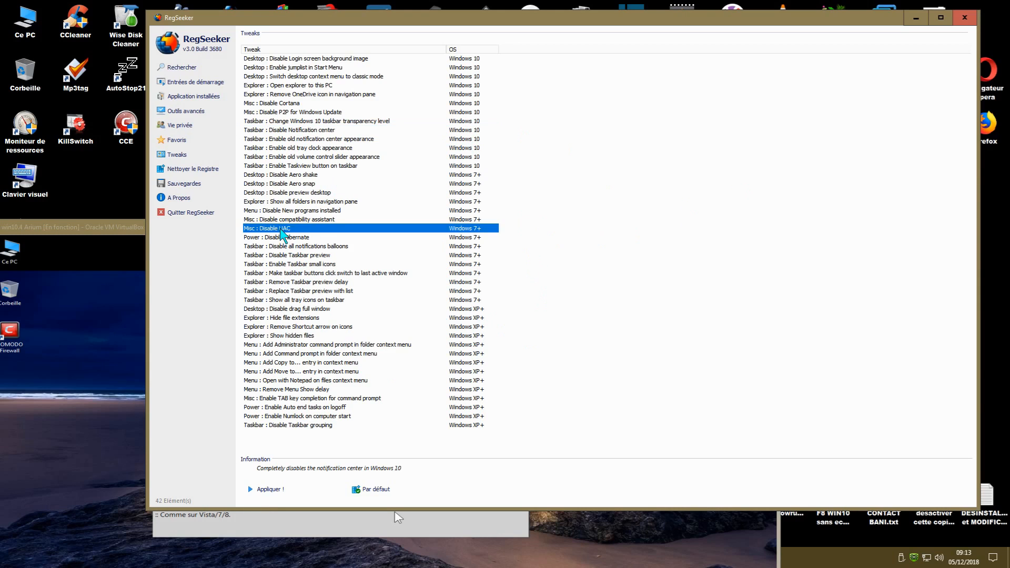
{"action": "left_click", "coordinate": [271, 491]}
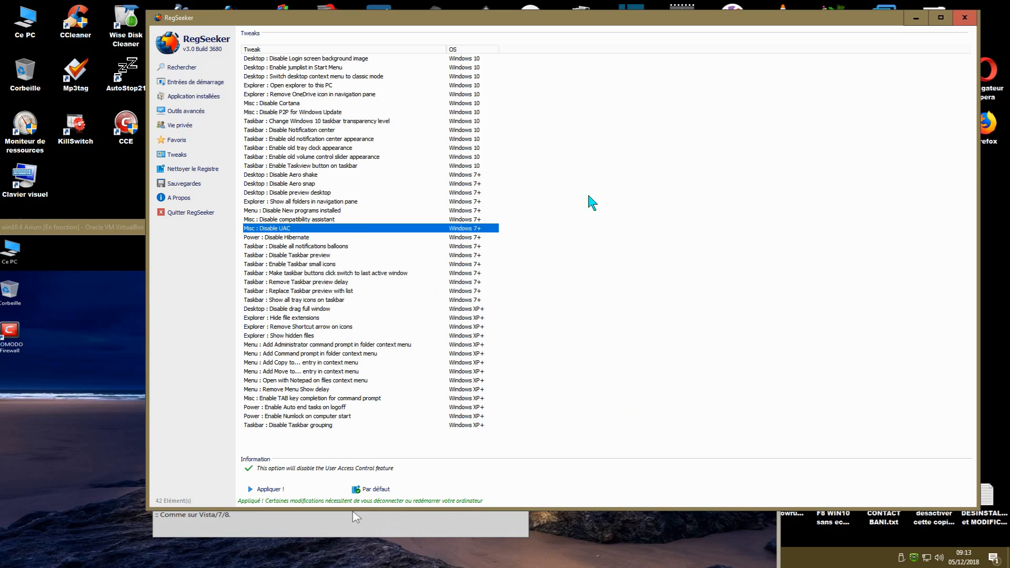
{"action": "left_click", "coordinate": [966, 20]}
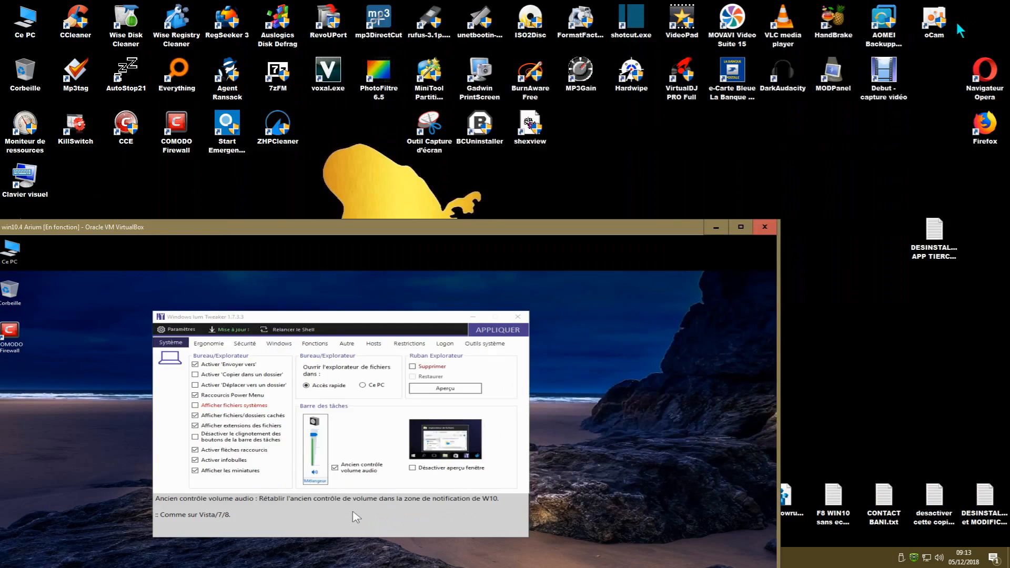
Return to the virtual machine and browse the Ergonomie, Sécurité, Windows, Fonctions, Hosts, Restrictions and Outils système settings of Windows Ium Tweaker.
{"action": "left_click_drag", "start_coordinate": [592, 230], "coordinate": [727, 22]}
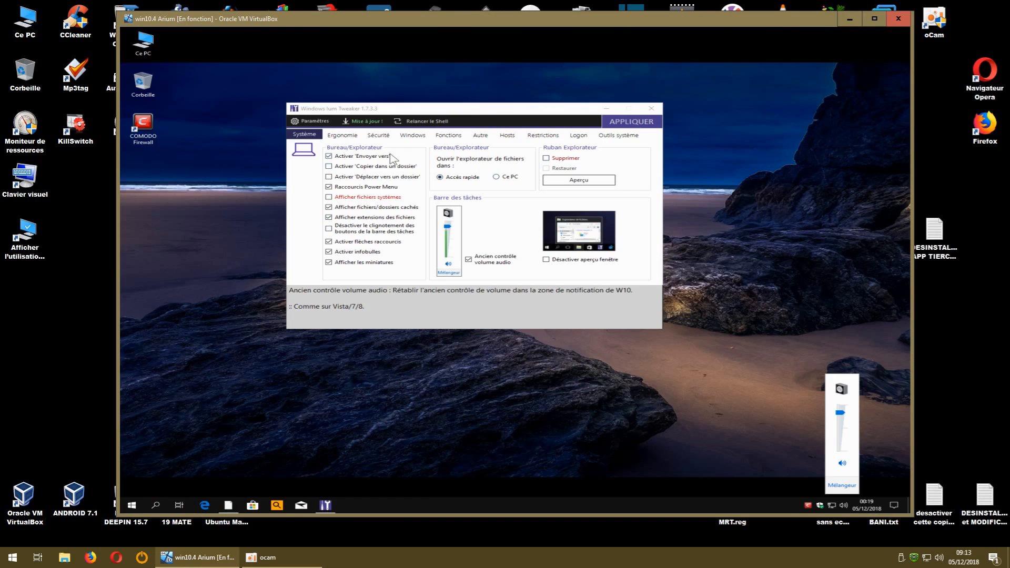
{"action": "left_click", "coordinate": [346, 137]}
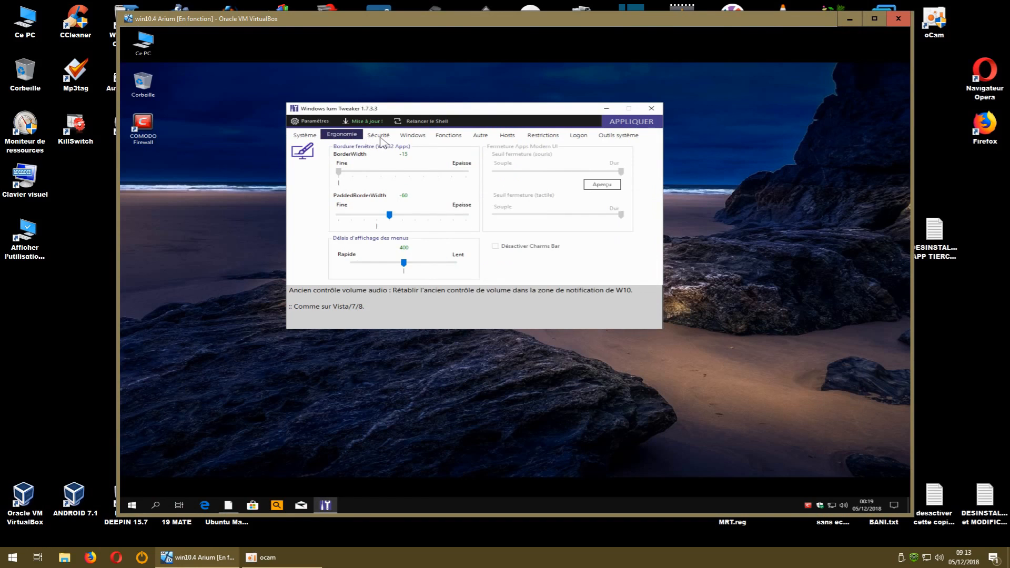
{"action": "left_click", "coordinate": [380, 137]}
{"action": "left_click", "coordinate": [411, 136]}
{"action": "left_click", "coordinate": [440, 136]}
{"action": "left_click", "coordinate": [416, 136]}
{"action": "left_click", "coordinate": [448, 136]}
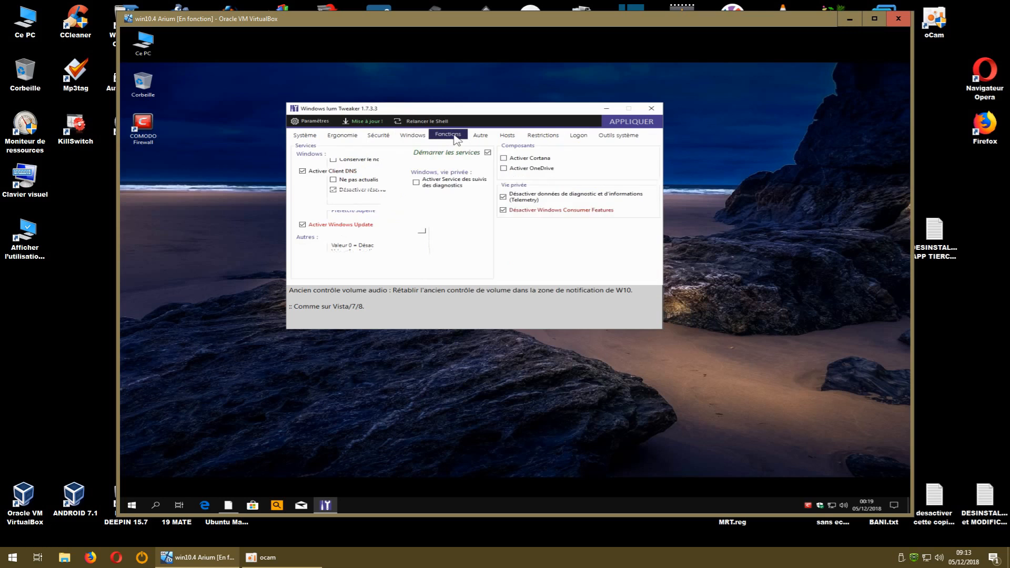
{"action": "left_click", "coordinate": [506, 136]}
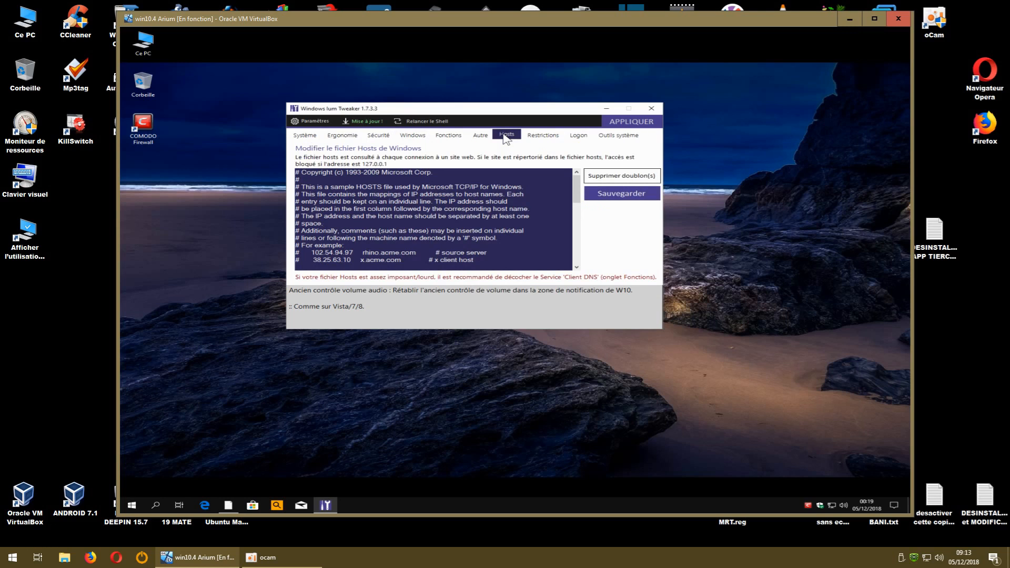
{"action": "left_click", "coordinate": [542, 136]}
{"action": "left_click", "coordinate": [607, 137]}
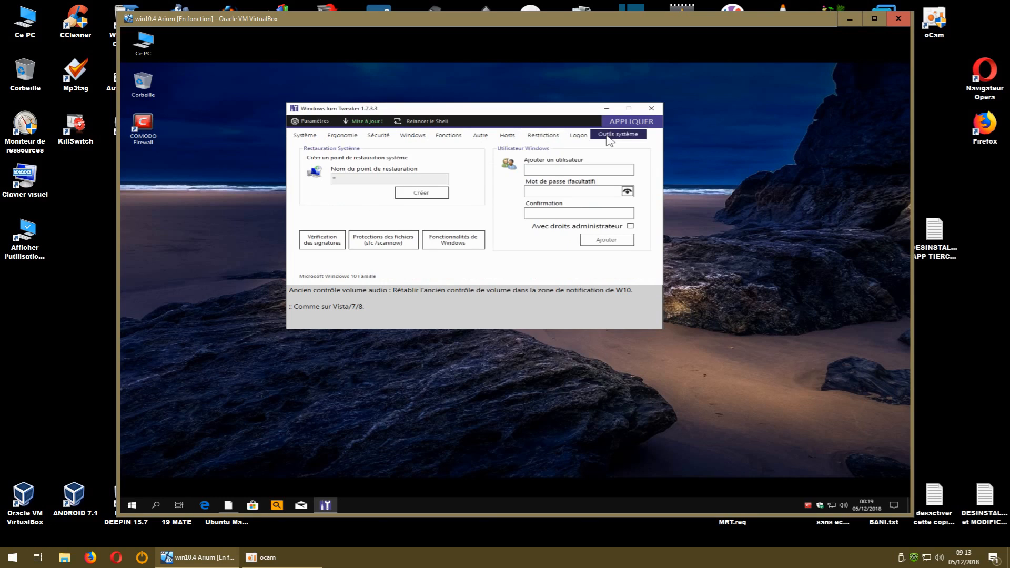
Examine the Windows optimisation options and the Sécurité options in Windows Ium Tweaker, and close the program.
{"action": "left_click", "coordinate": [418, 137]}
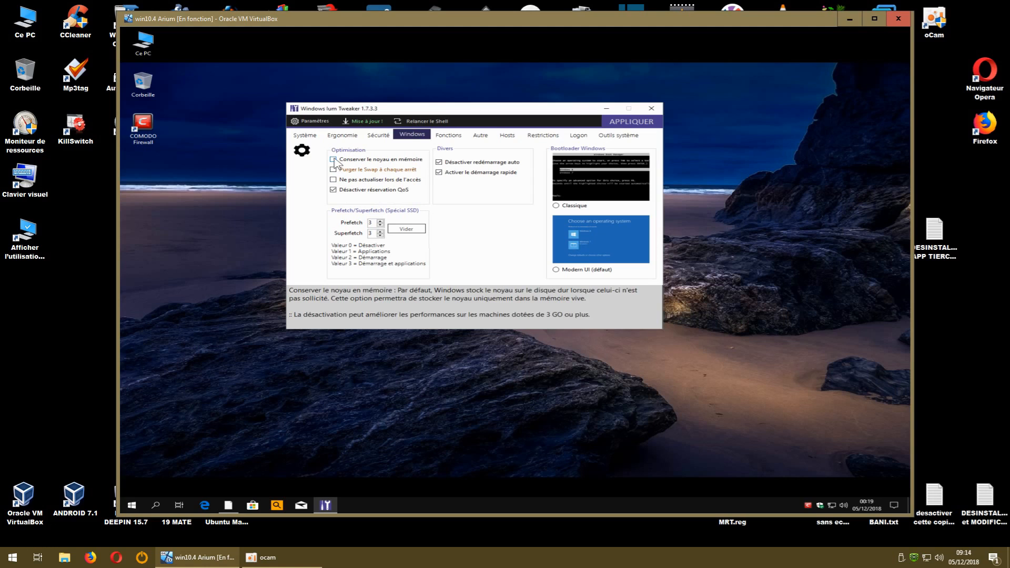
{"action": "left_click", "coordinate": [379, 138]}
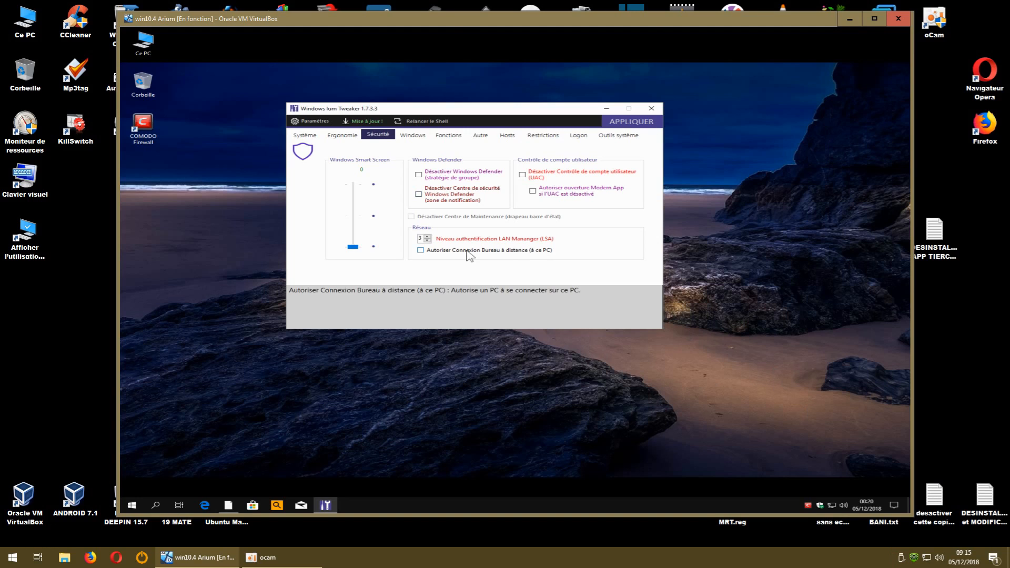
{"action": "left_click_drag", "start_coordinate": [643, 18], "coordinate": [651, 15]}
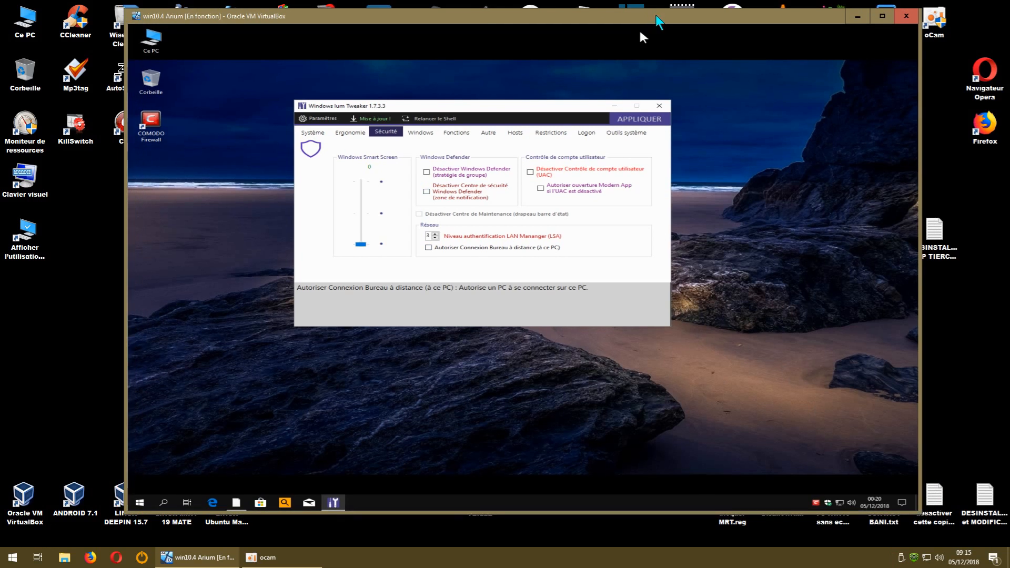
{"action": "left_click", "coordinate": [659, 106]}
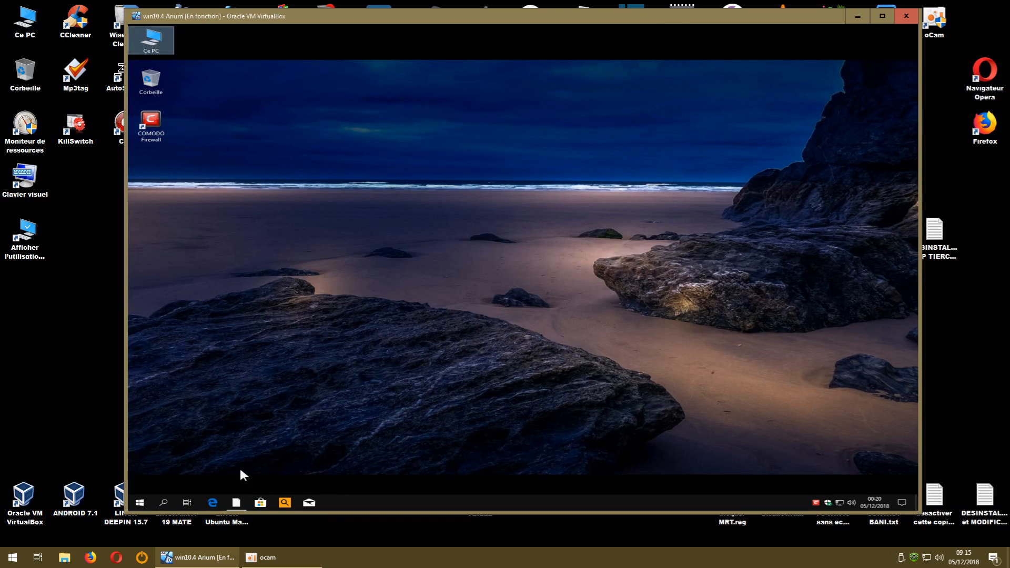
Check the contents of the CCleaner folder inside the Softs'Ium folder and delete that folder.
{"action": "left_click", "coordinate": [237, 502]}
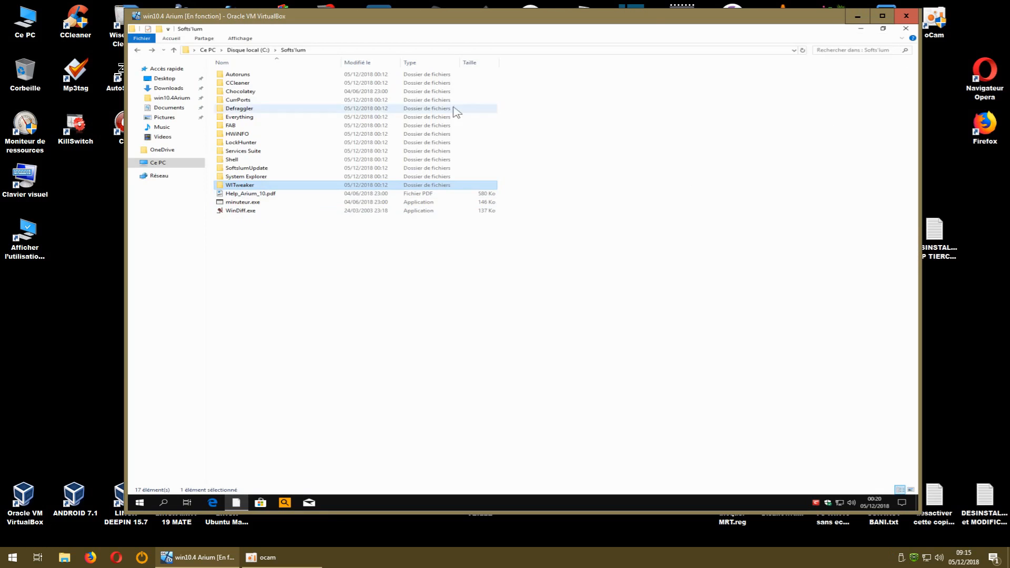
{"action": "double_click", "coordinate": [252, 83]}
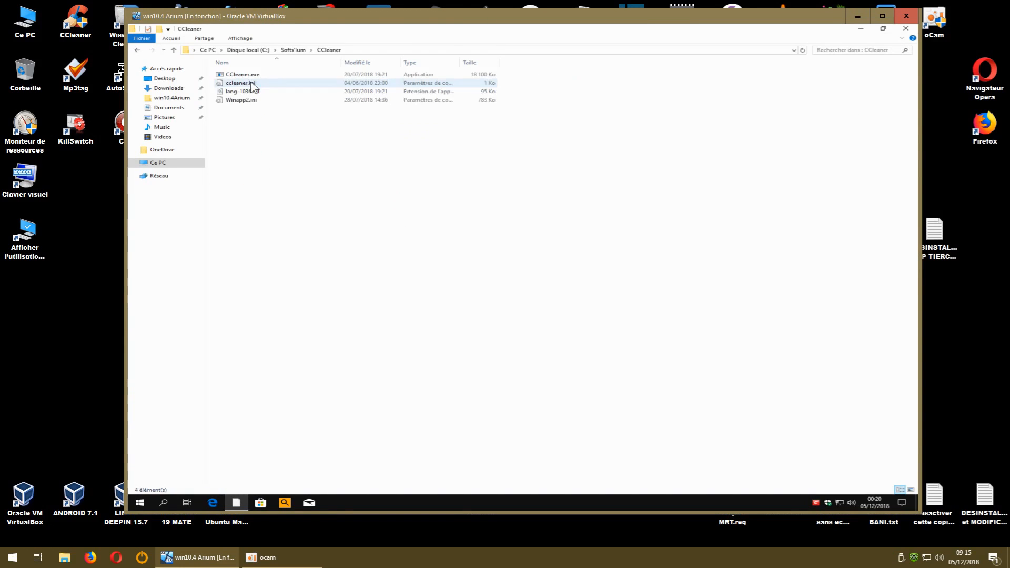
{"action": "key", "text": "alt+Left"}
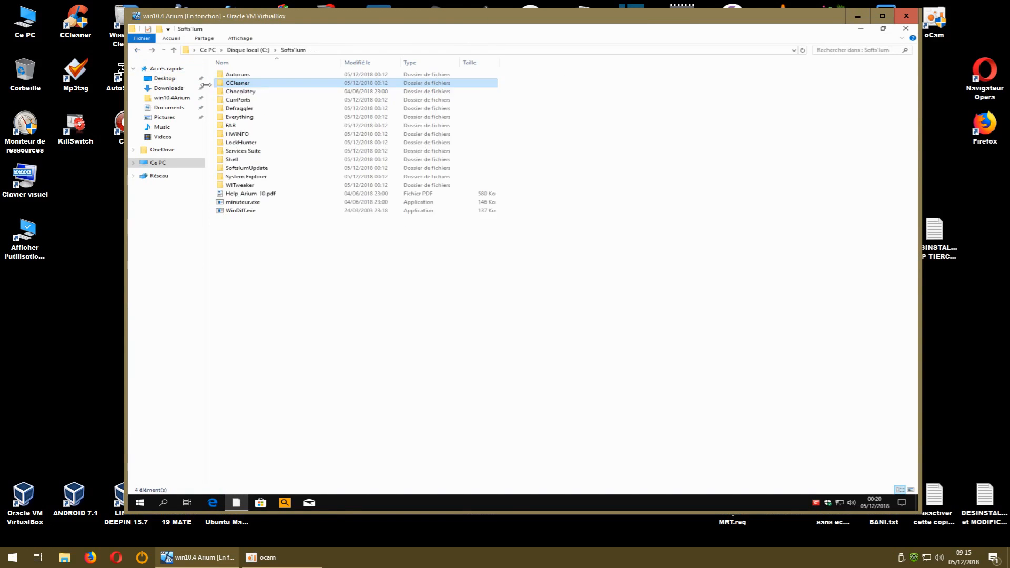
{"action": "right_click", "coordinate": [236, 84]}
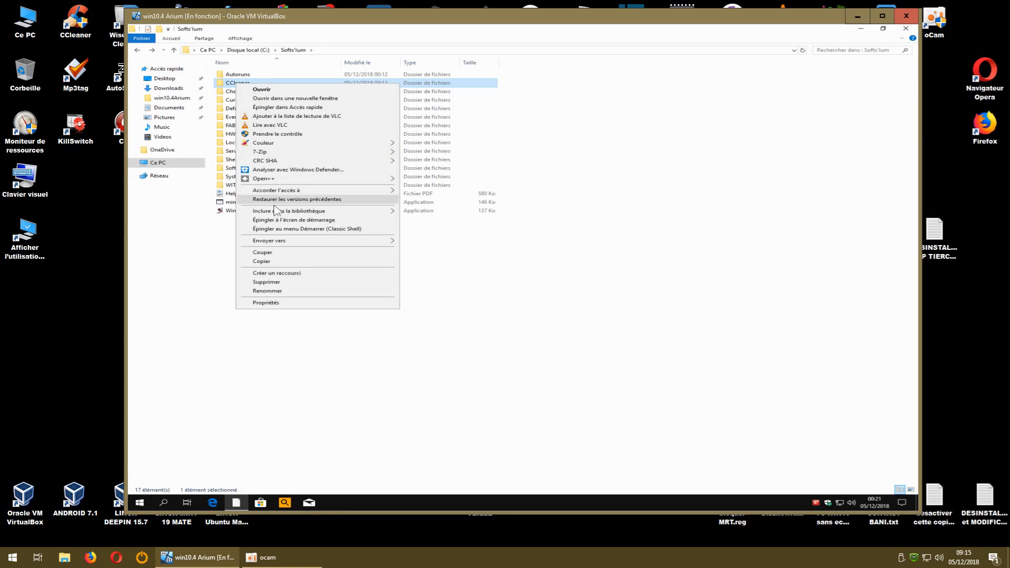
{"action": "left_click", "coordinate": [271, 282]}
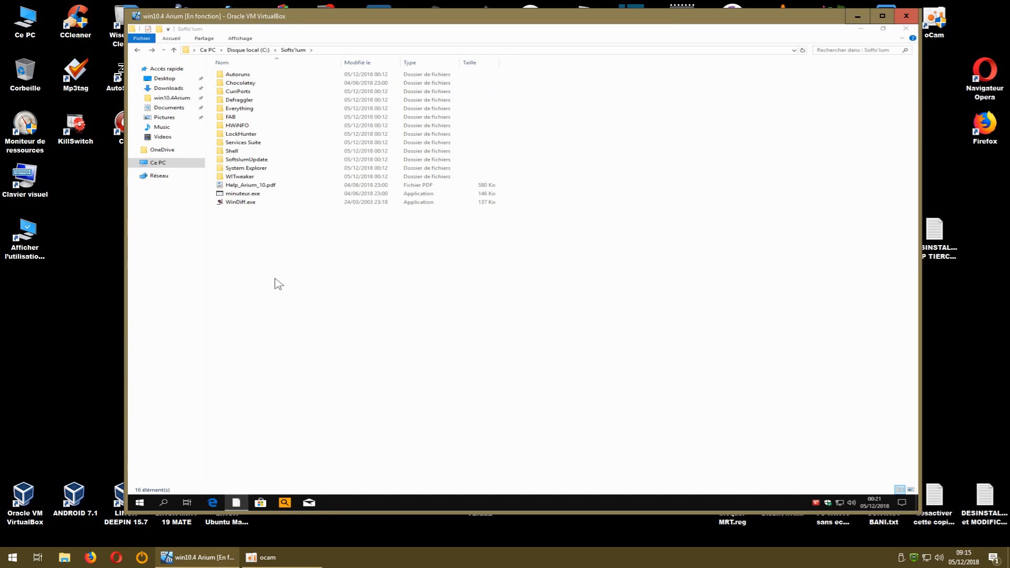
Check the contents of the Defraggler folder inside the Softs'Ium folder.
{"action": "double_click", "coordinate": [248, 100]}
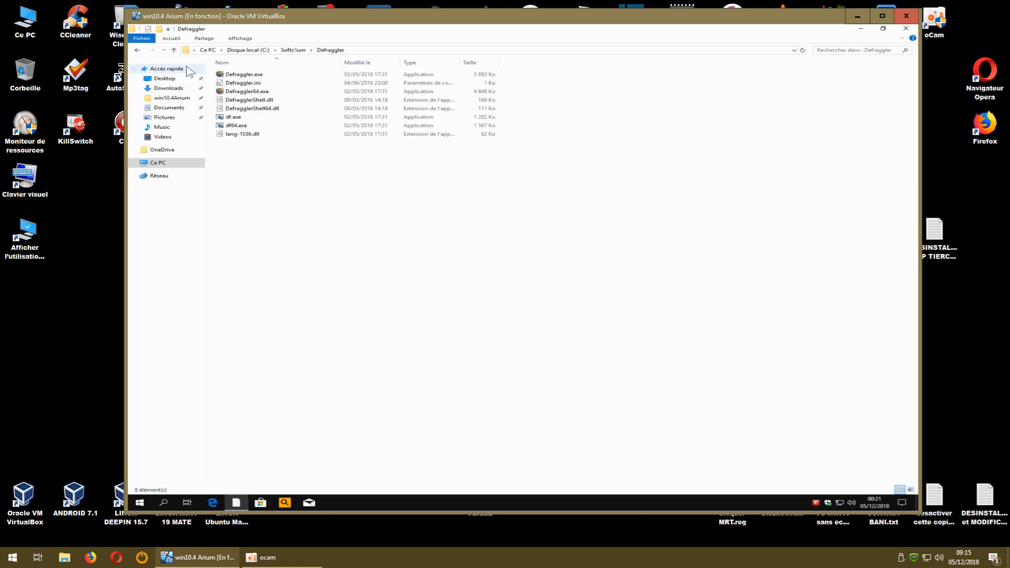
{"action": "left_click", "coordinate": [137, 50]}
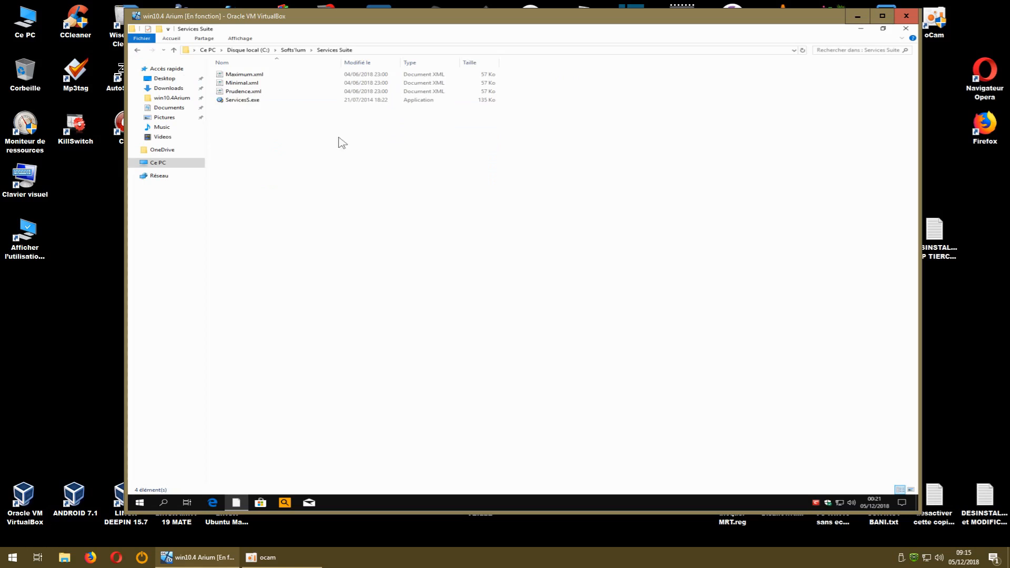
Run ServicesS.exe from the Services Suite folder with elevated permission and download and install the required .NET Framework 3.5 feature.
{"action": "double_click", "coordinate": [254, 99]}
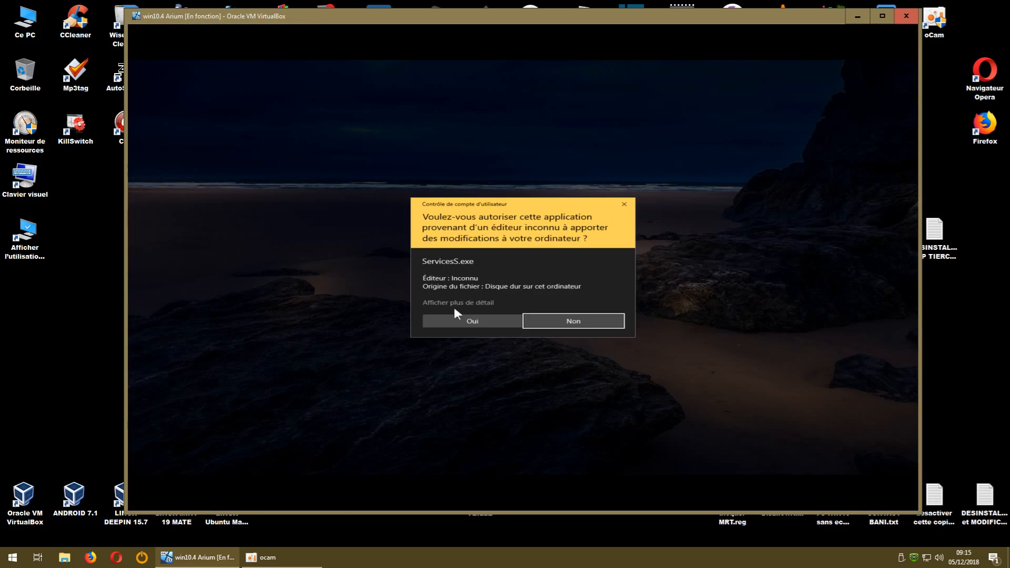
{"action": "left_click", "coordinate": [457, 319]}
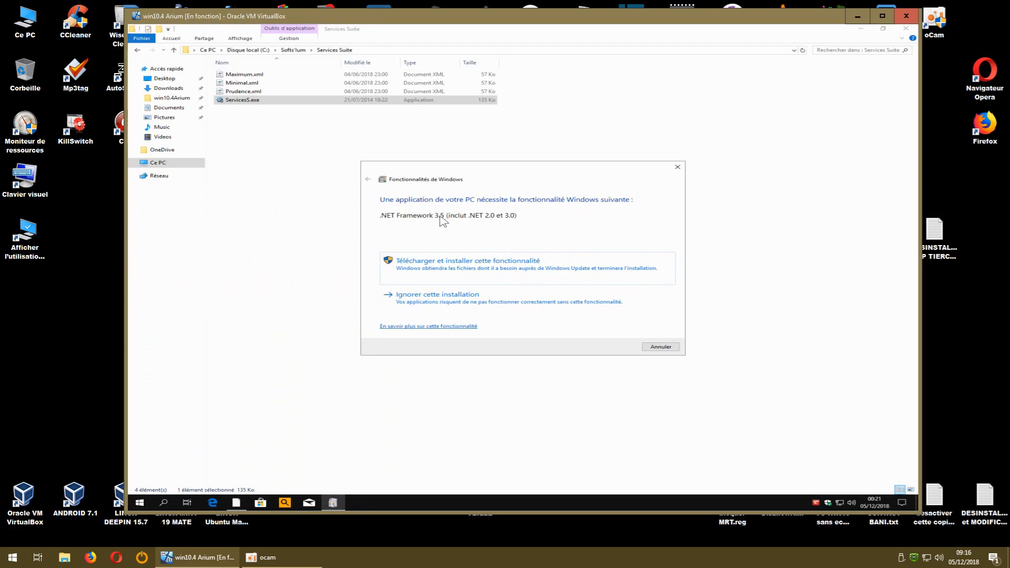
{"action": "left_click", "coordinate": [446, 267]}
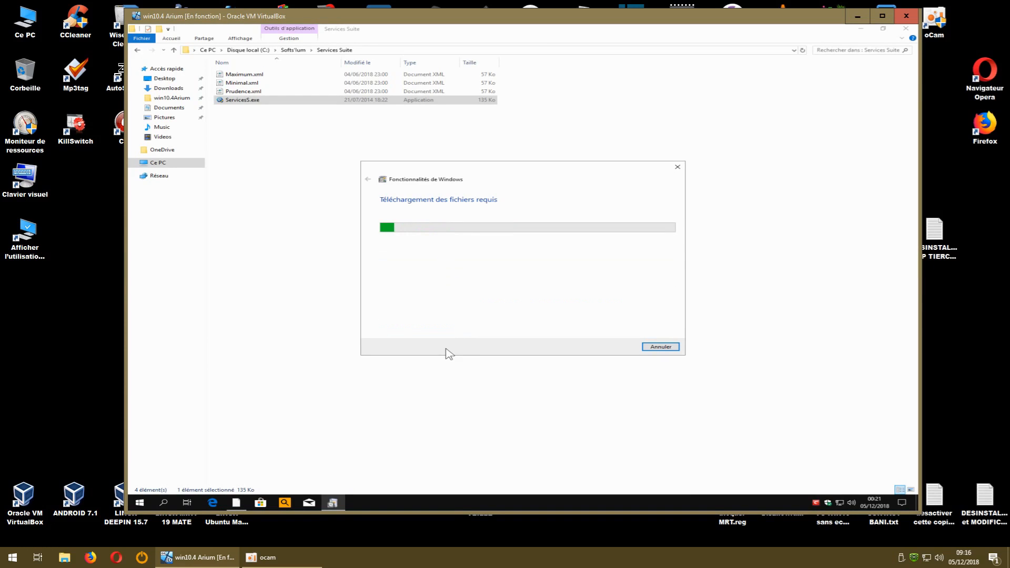
{"action": "left_click", "coordinate": [861, 29]}
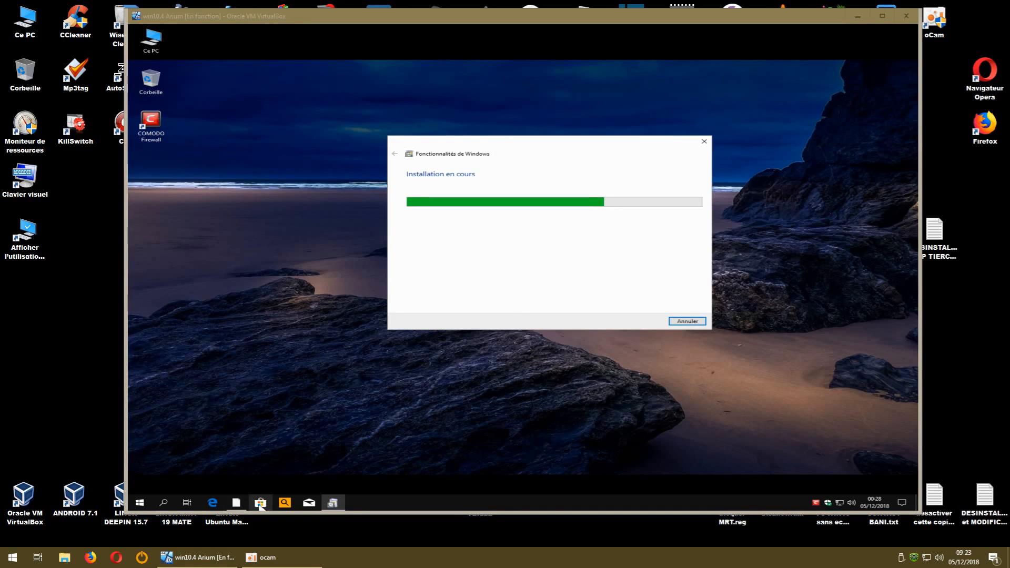
Create a desktop shortcut for Everything.exe from the Everything folder inside the Softs'Ium folder.
{"action": "left_click", "coordinate": [236, 503]}
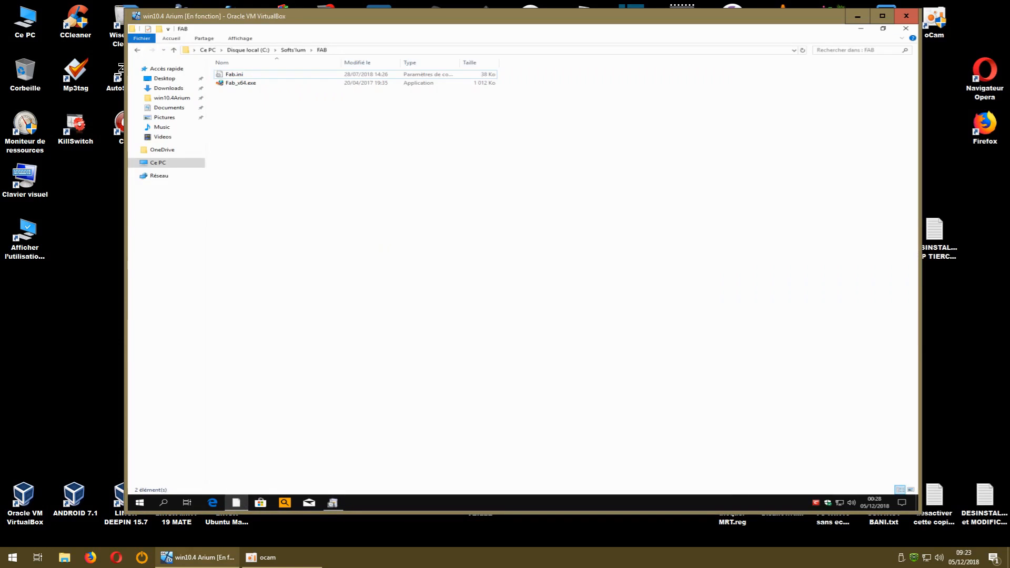
{"action": "left_click", "coordinate": [138, 50]}
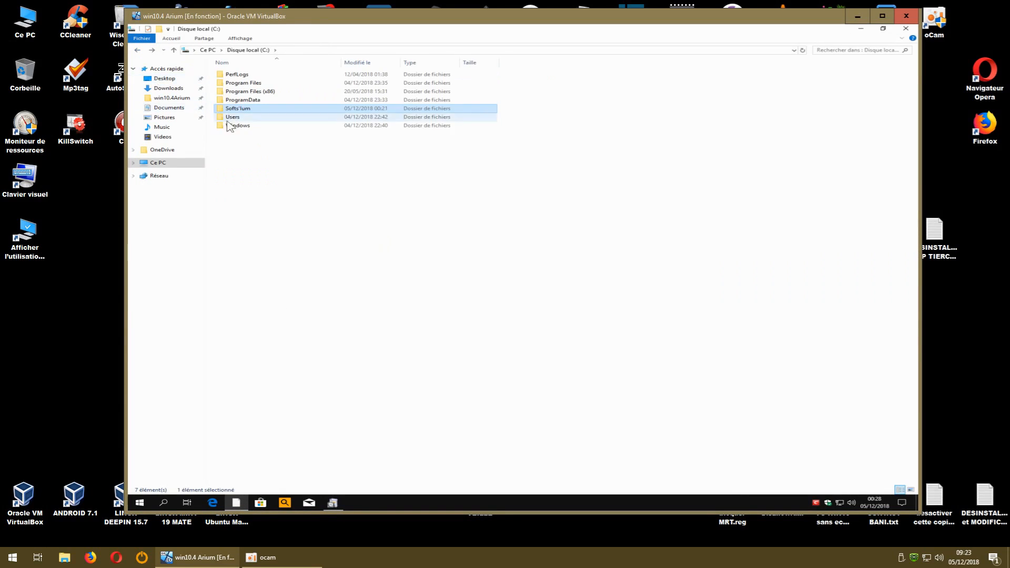
{"action": "mouse_move", "coordinate": [248, 112]}
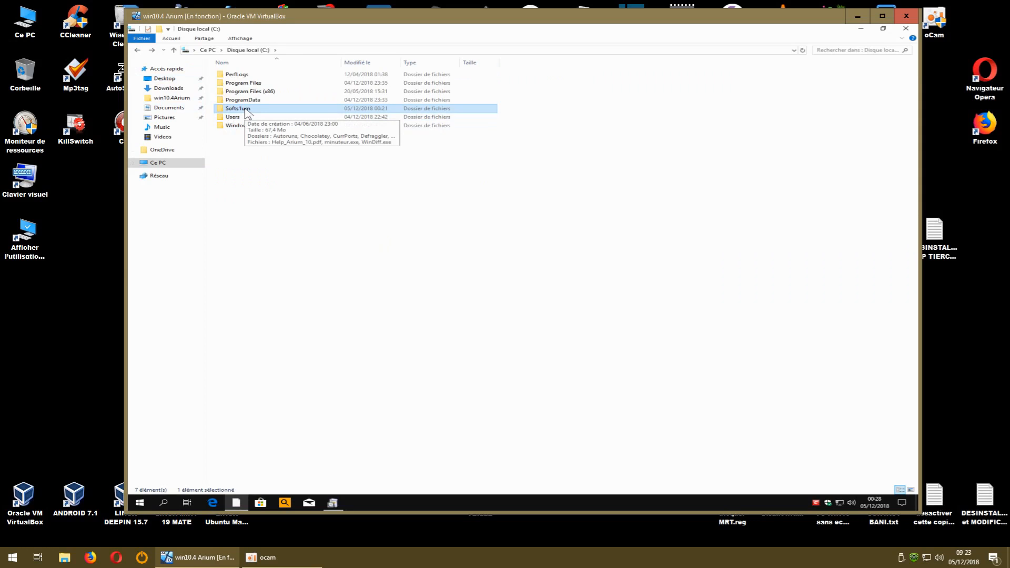
{"action": "double_click", "coordinate": [247, 111]}
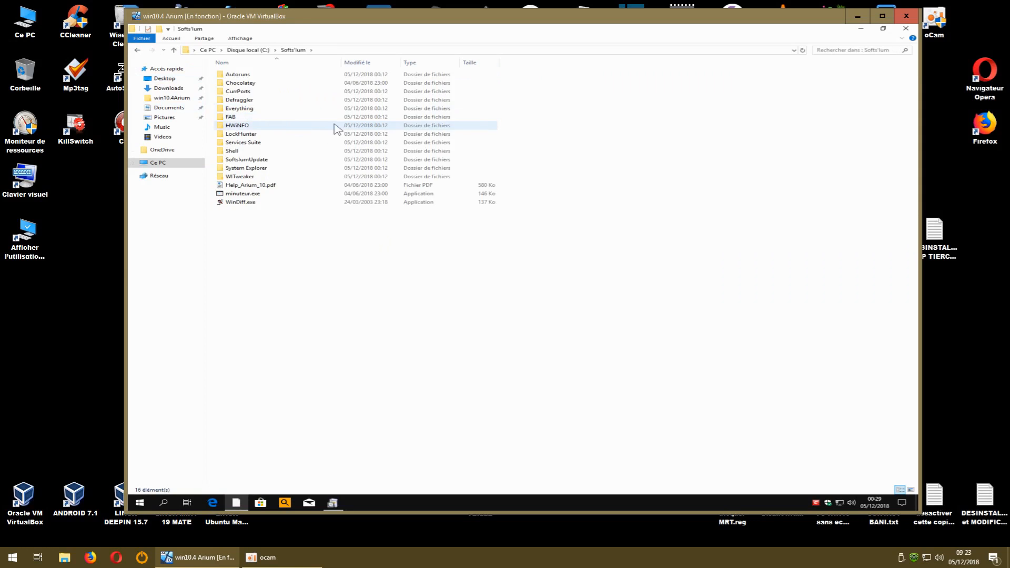
{"action": "double_click", "coordinate": [245, 108]}
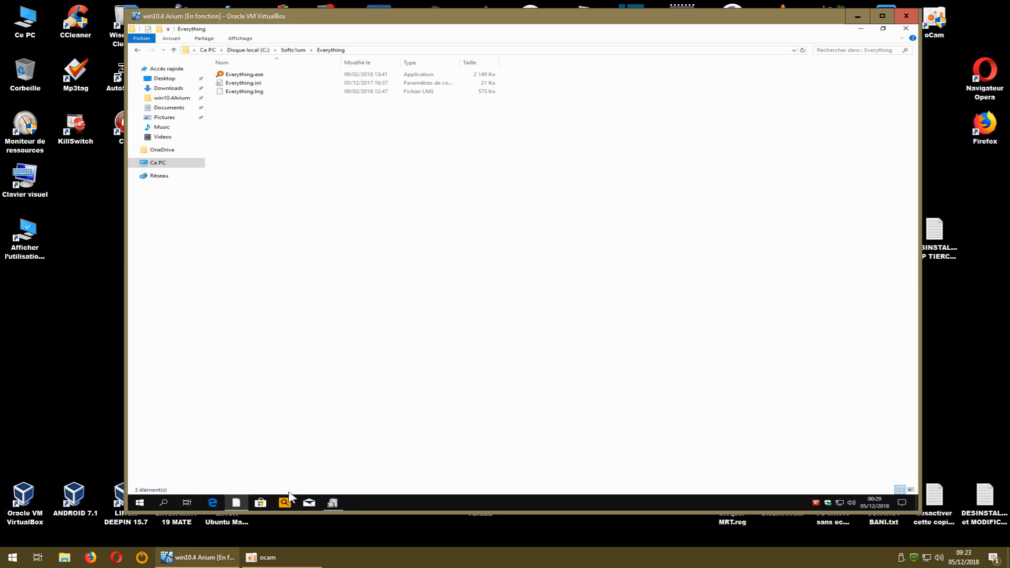
{"action": "left_click", "coordinate": [258, 75]}
{"action": "right_click", "coordinate": [257, 75]}
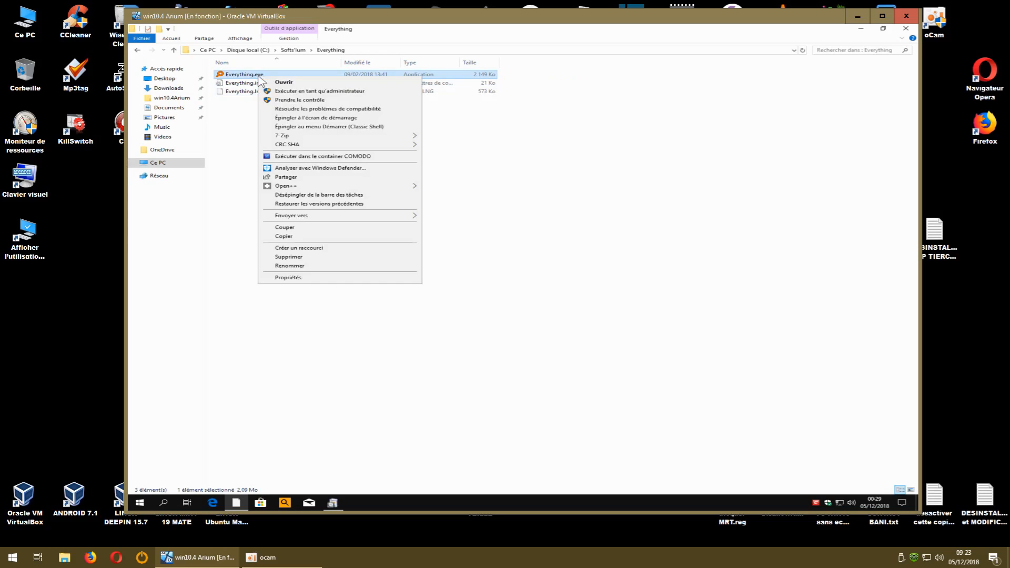
{"action": "mouse_move", "coordinate": [377, 224]}
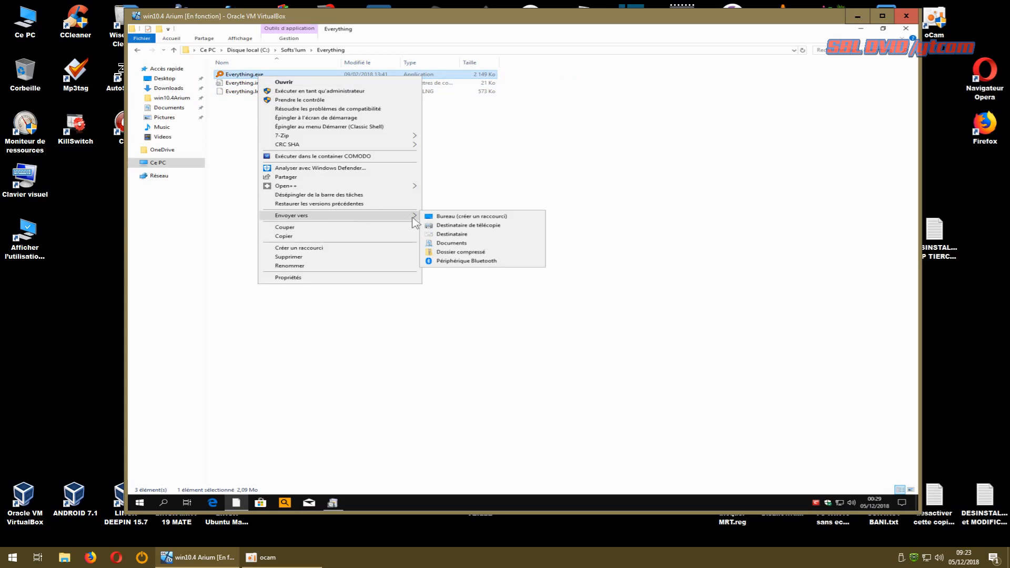
{"action": "left_click", "coordinate": [442, 217]}
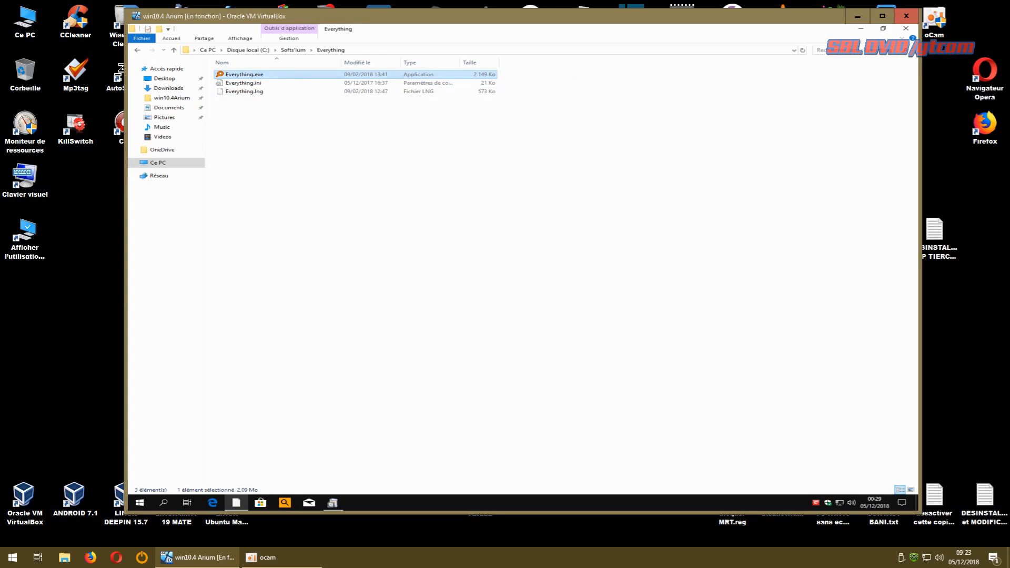
Create a desktop shortcut for Fab_x64.exe from the FAB folder inside the Softs'Ium folder and close the folder window.
{"action": "left_click", "coordinate": [138, 50]}
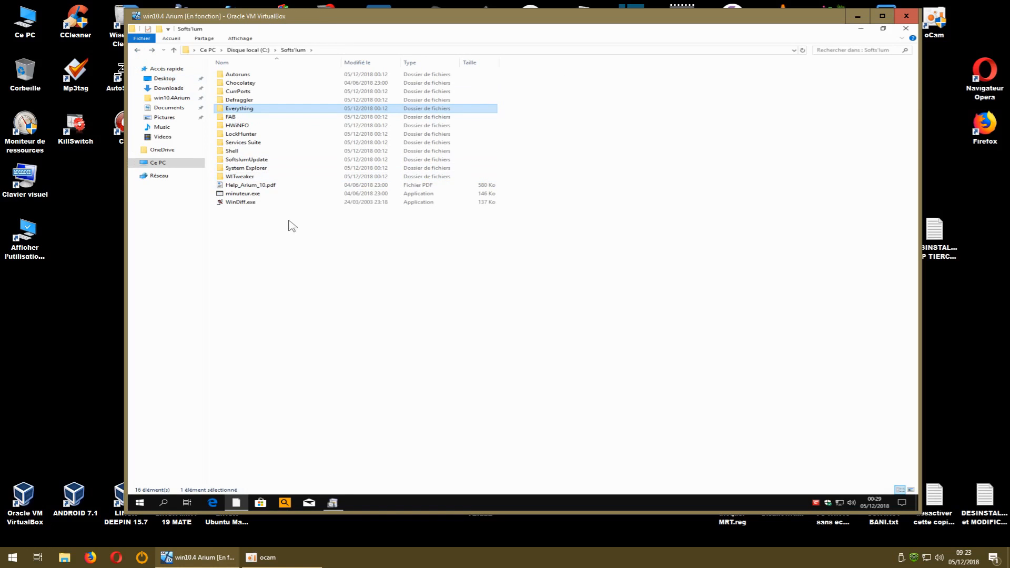
{"action": "left_click", "coordinate": [232, 119]}
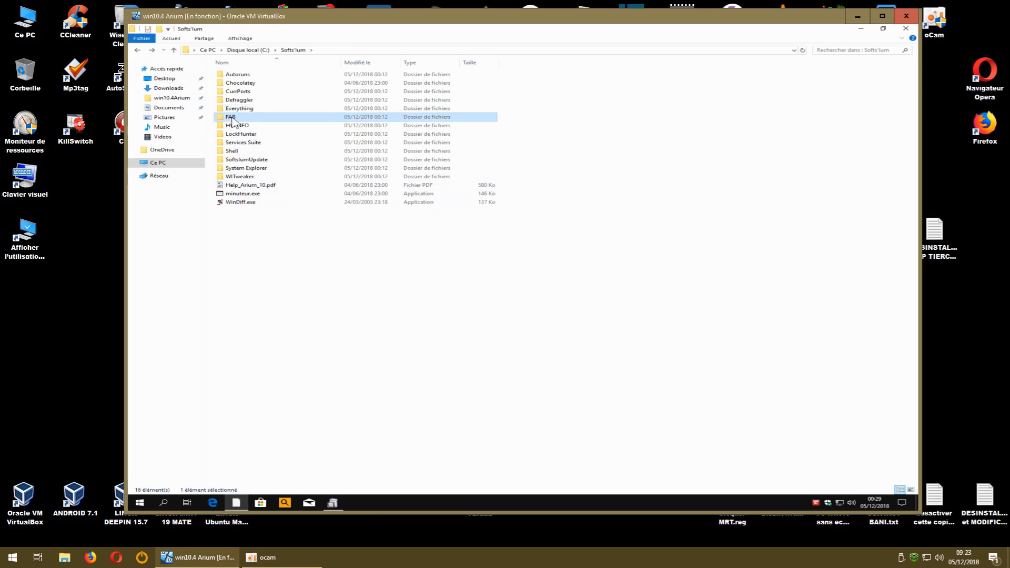
{"action": "double_click", "coordinate": [232, 119]}
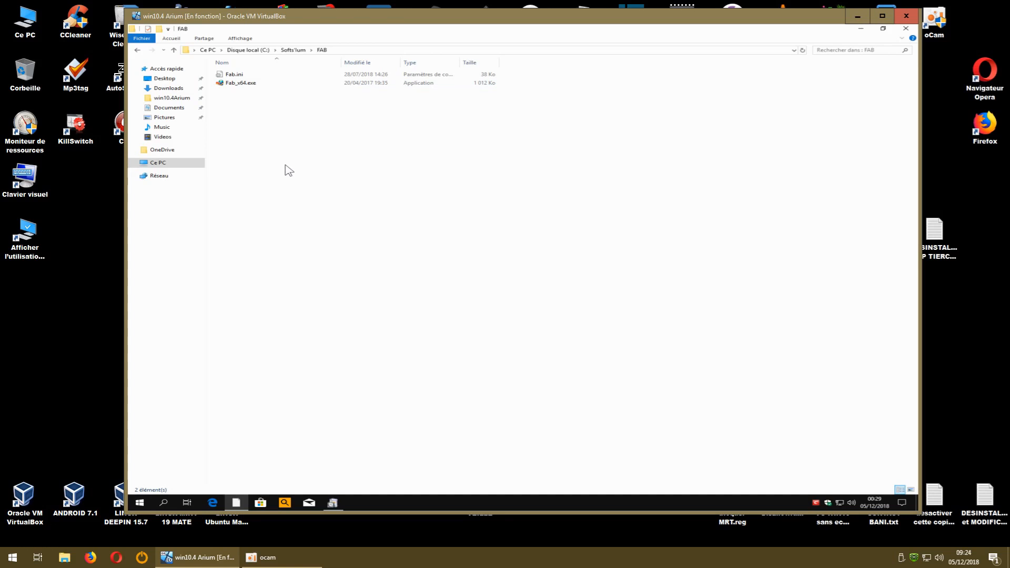
{"action": "right_click", "coordinate": [244, 83]}
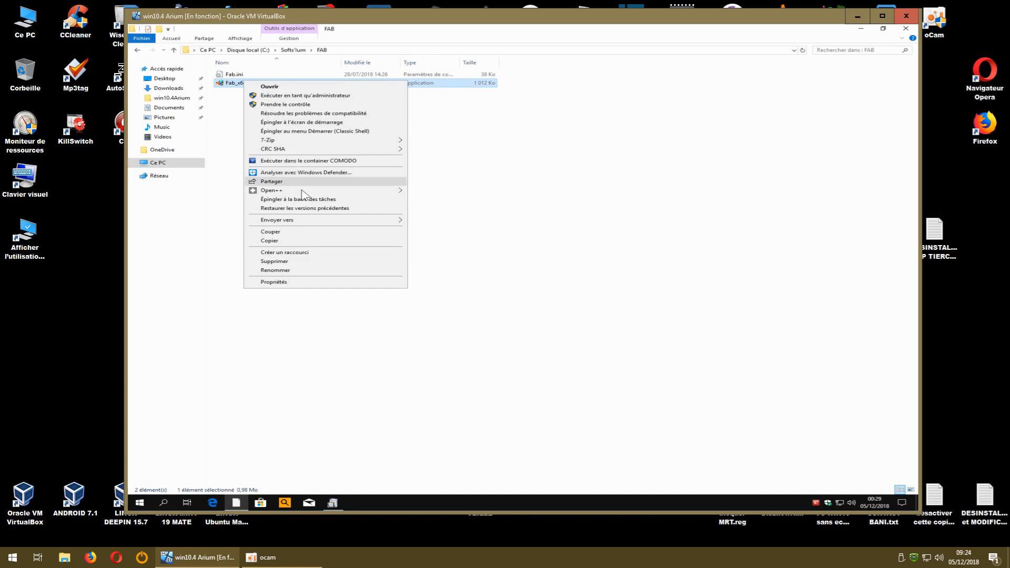
{"action": "mouse_move", "coordinate": [324, 224]}
{"action": "left_click", "coordinate": [422, 220]}
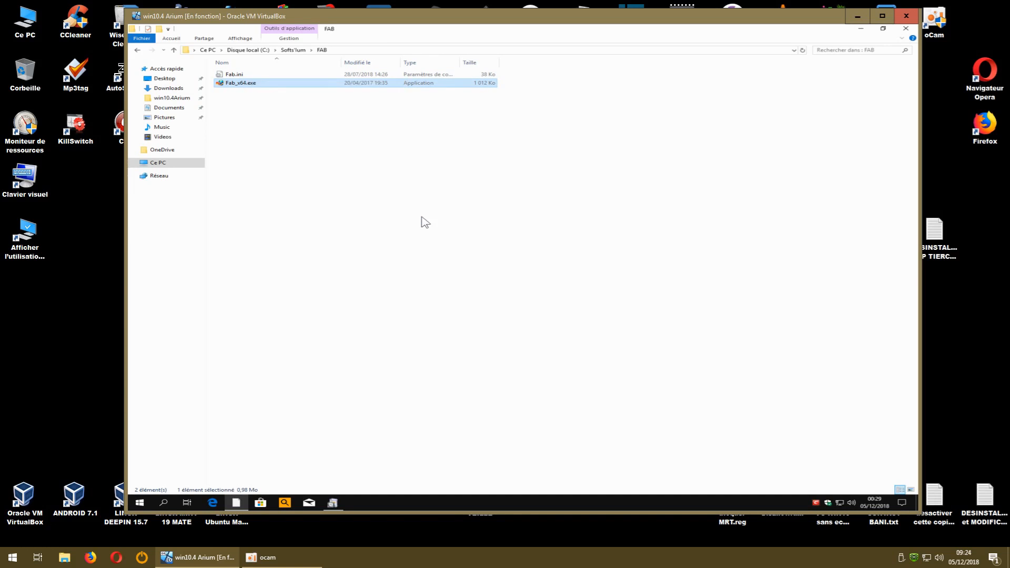
{"action": "left_click", "coordinate": [906, 29]}
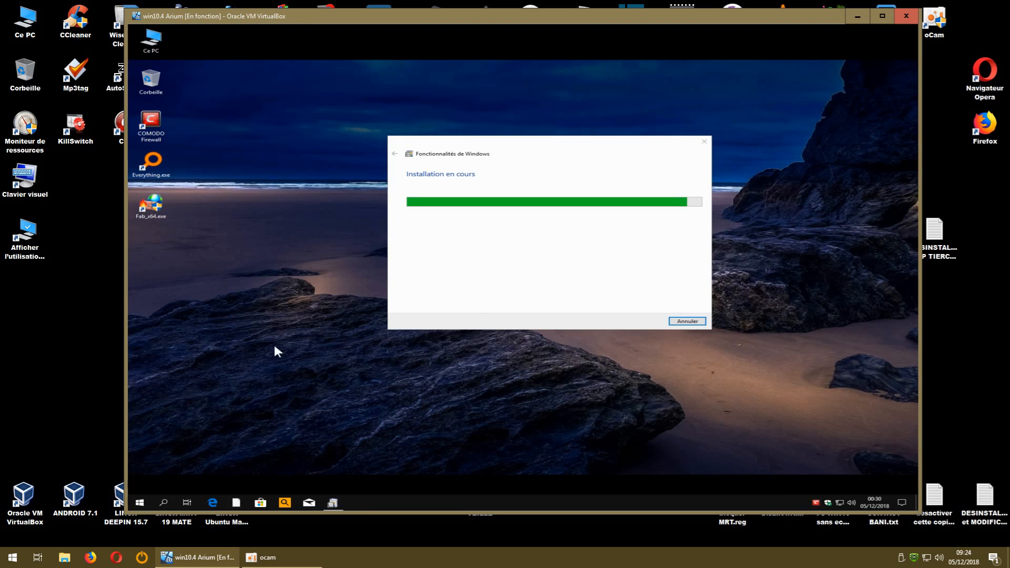
Open the advanced settings of Pare-feu Windows Defender and enlarge the window to fill most of the virtual desktop.
{"action": "left_click", "coordinate": [140, 503]}
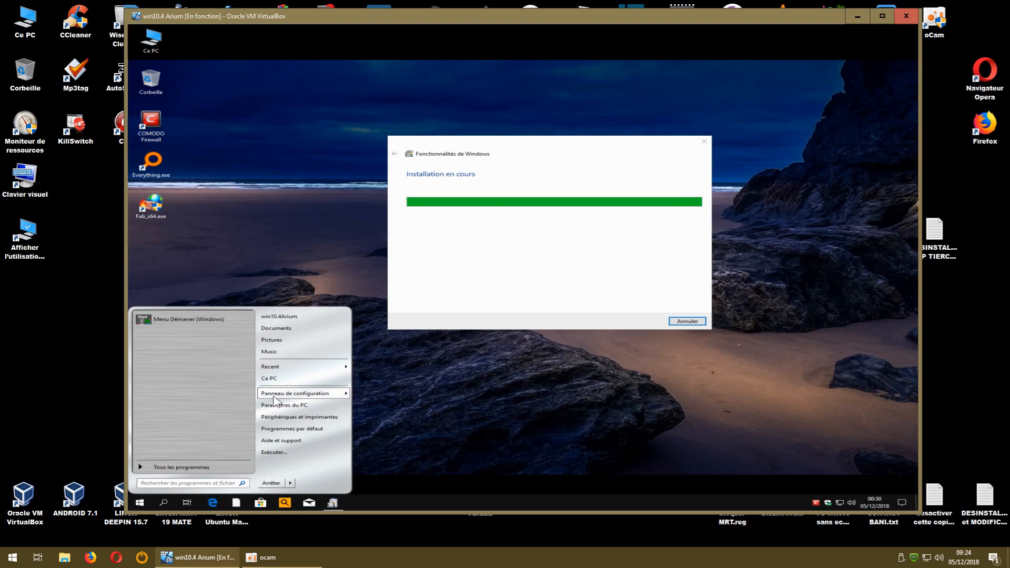
{"action": "mouse_move", "coordinate": [274, 398]}
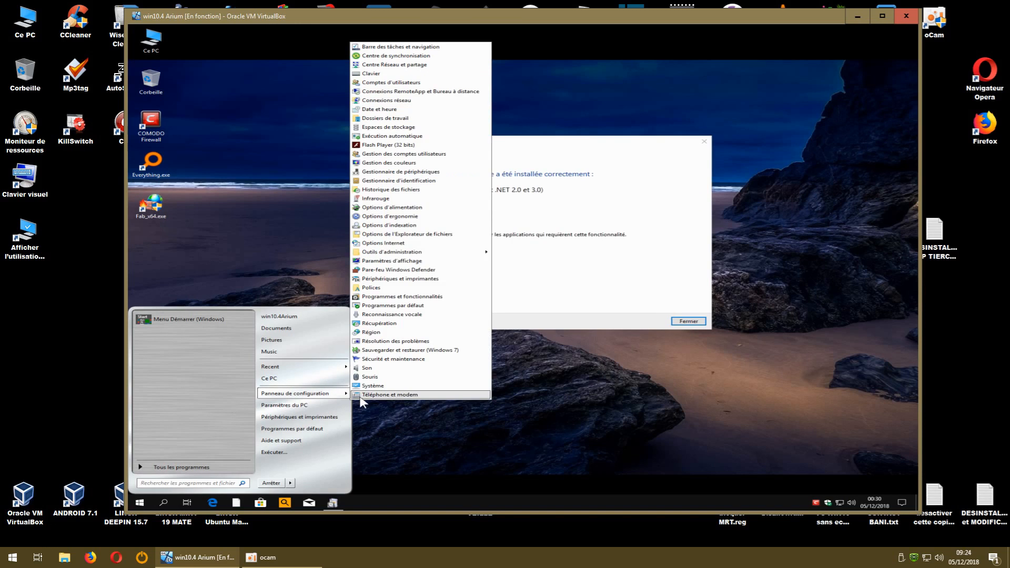
{"action": "left_click", "coordinate": [391, 271]}
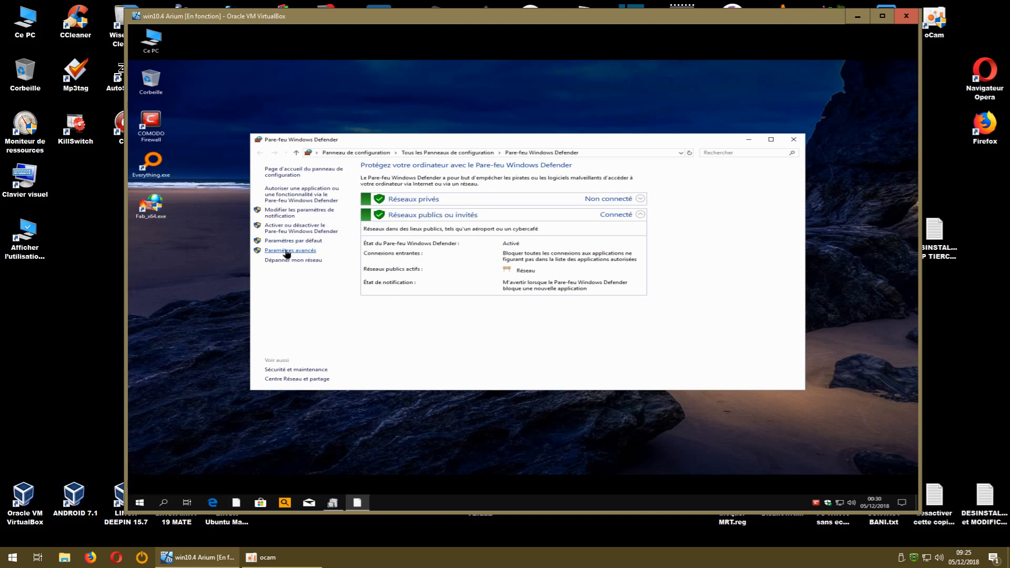
{"action": "left_click", "coordinate": [287, 251]}
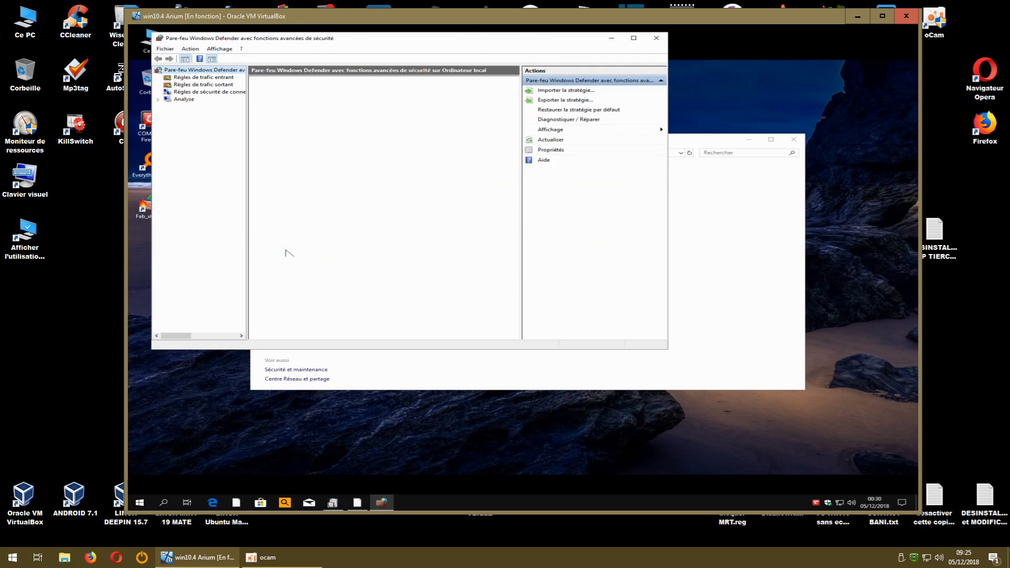
{"action": "left_click_drag", "start_coordinate": [666, 348], "coordinate": [826, 494]}
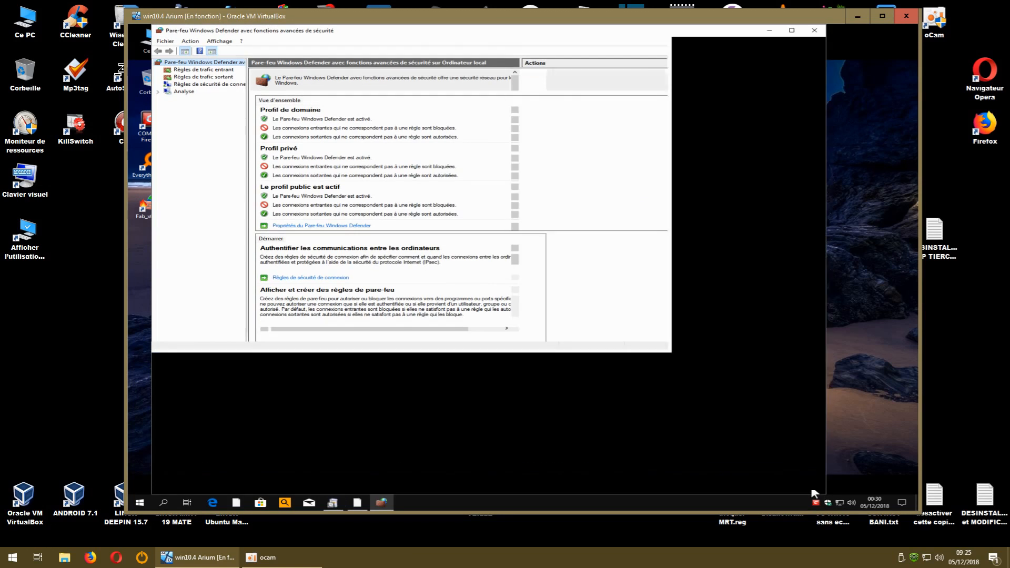
Delete the first Cortana rule from the inbound traffic rules (Règles de trafic entrant).
{"action": "left_click", "coordinate": [203, 70]}
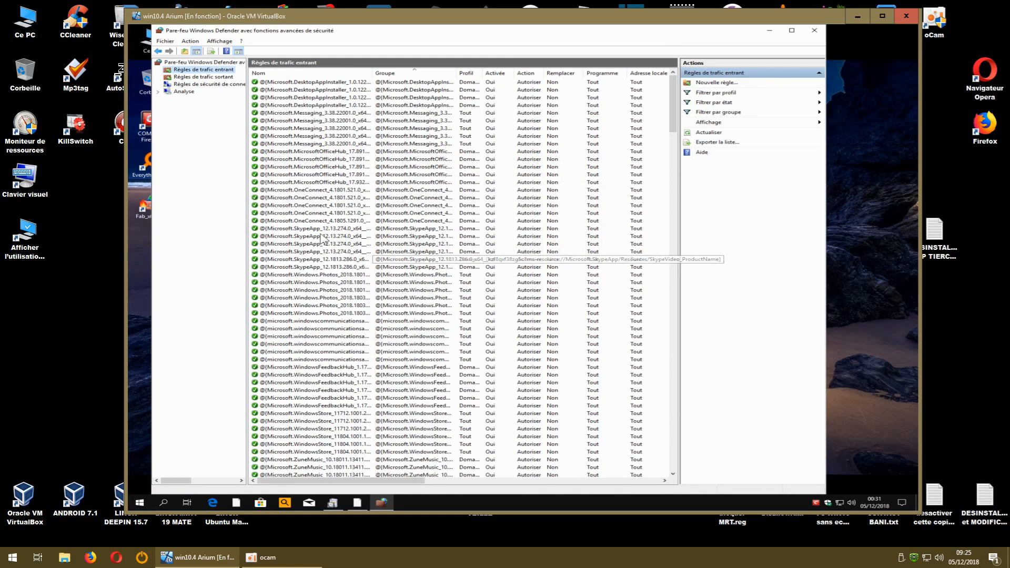
{"action": "left_click", "coordinate": [674, 133]}
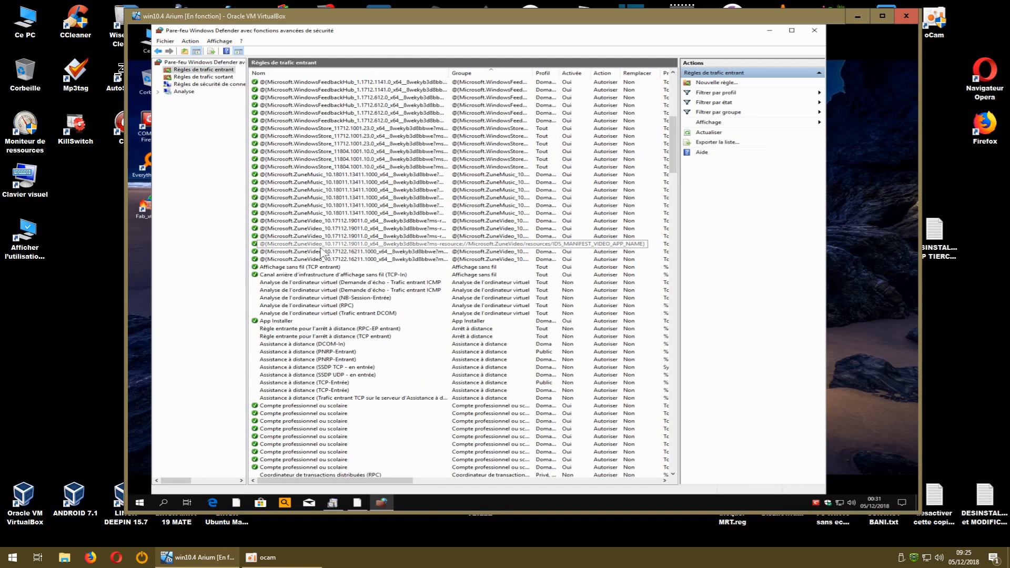
{"action": "scroll", "coordinate": [345, 263], "scroll_direction": "down", "scroll_amount": 12}
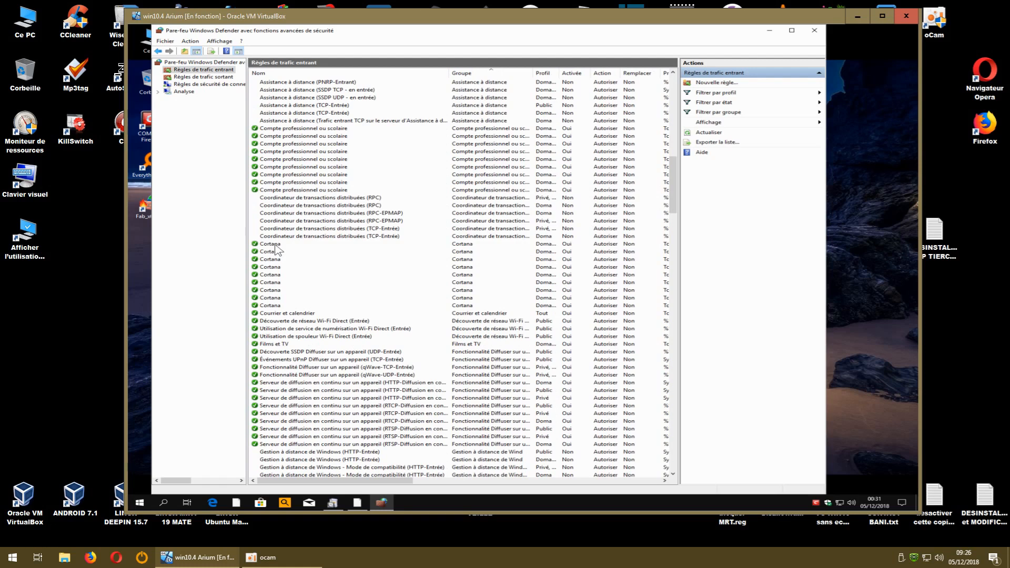
{"action": "right_click", "coordinate": [277, 250]}
{"action": "left_click", "coordinate": [308, 282]}
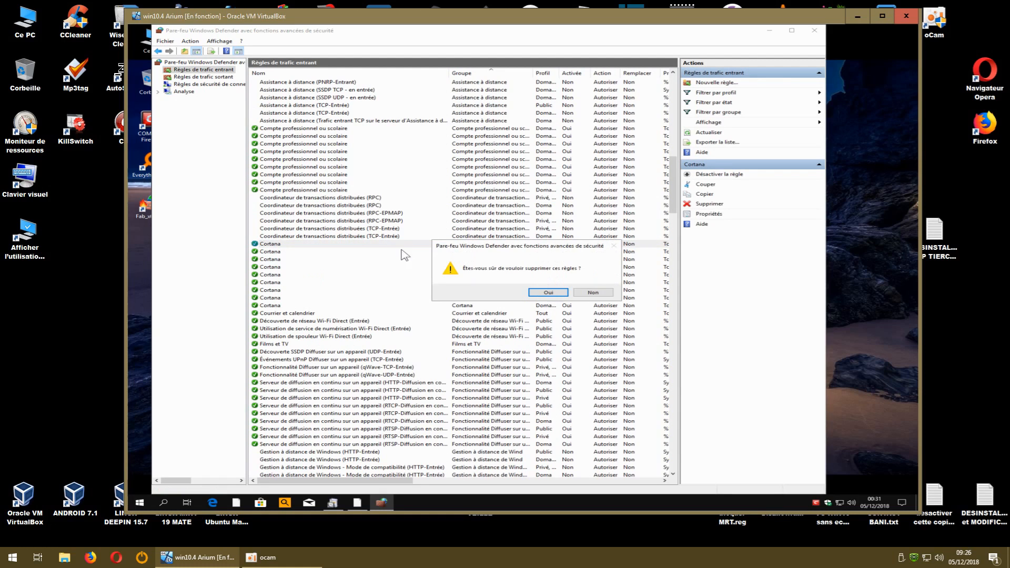
{"action": "left_click", "coordinate": [548, 292]}
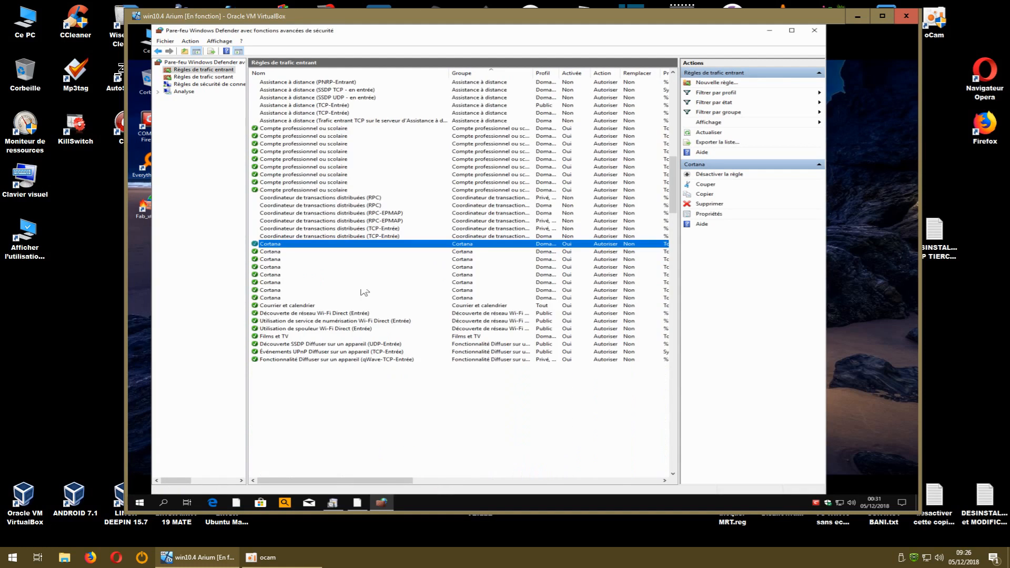
Select all the remaining Cortana inbound traffic rules together and delete them.
{"action": "left_click", "coordinate": [277, 298]}
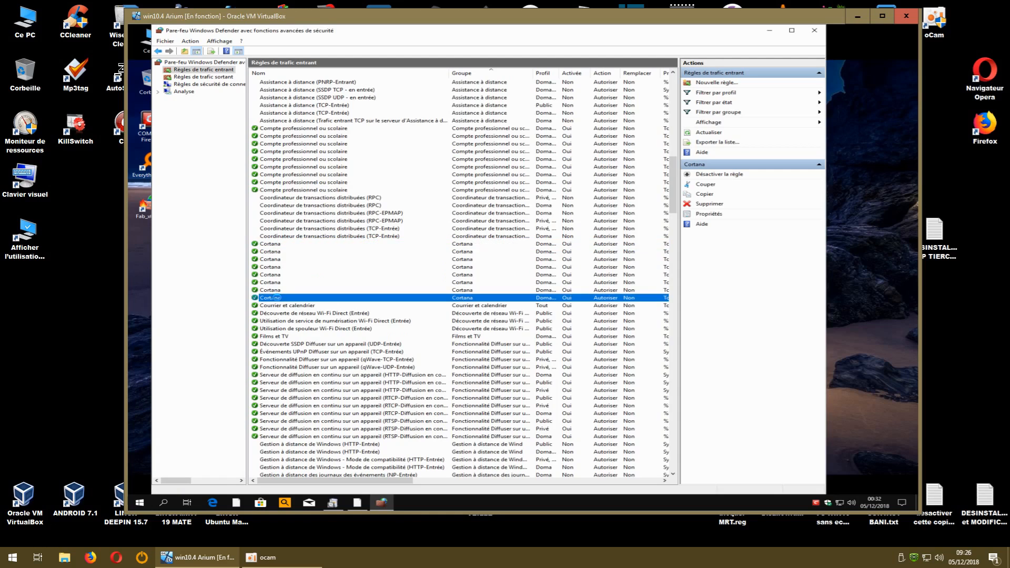
{"action": "left_click", "coordinate": [276, 290], "text": "ctrl"}
{"action": "left_click", "coordinate": [276, 285], "text": "ctrl"}
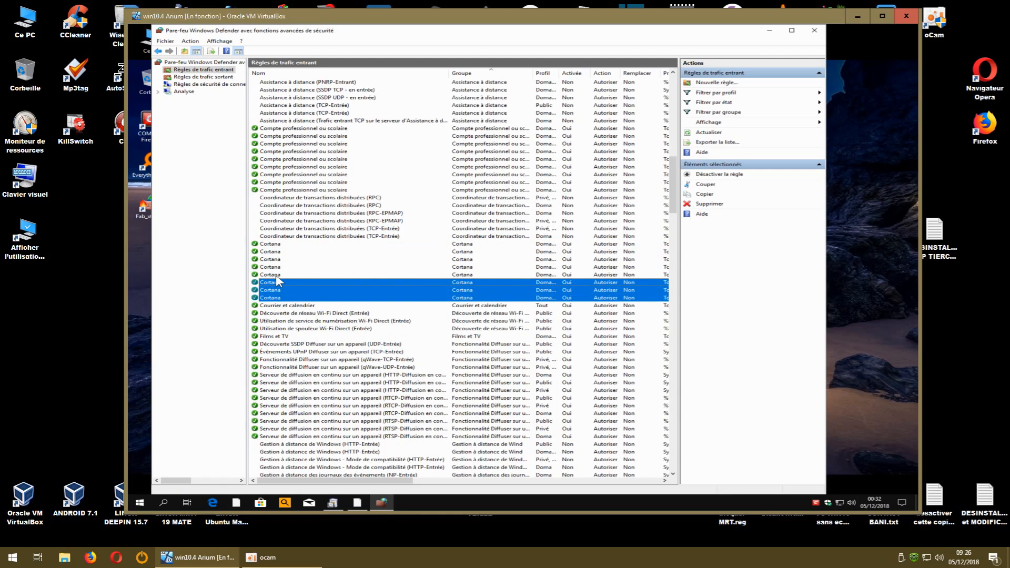
{"action": "left_click", "coordinate": [276, 274], "text": "ctrl"}
{"action": "left_click", "coordinate": [276, 267], "text": "ctrl"}
{"action": "left_click", "coordinate": [276, 259], "text": "ctrl"}
{"action": "left_click", "coordinate": [275, 252], "text": "ctrl"}
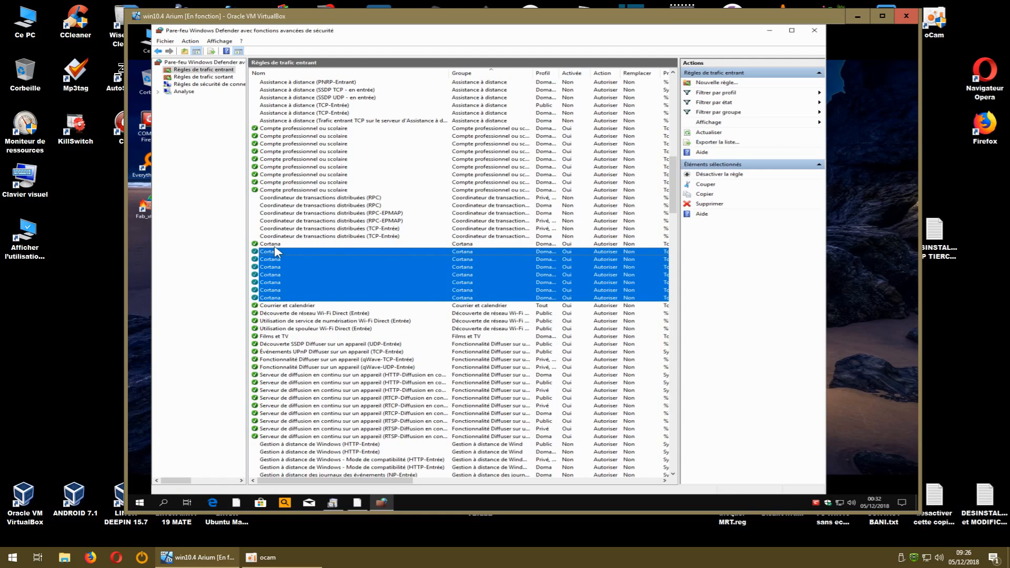
{"action": "left_click", "coordinate": [274, 244], "text": "ctrl"}
{"action": "right_click", "coordinate": [274, 245]}
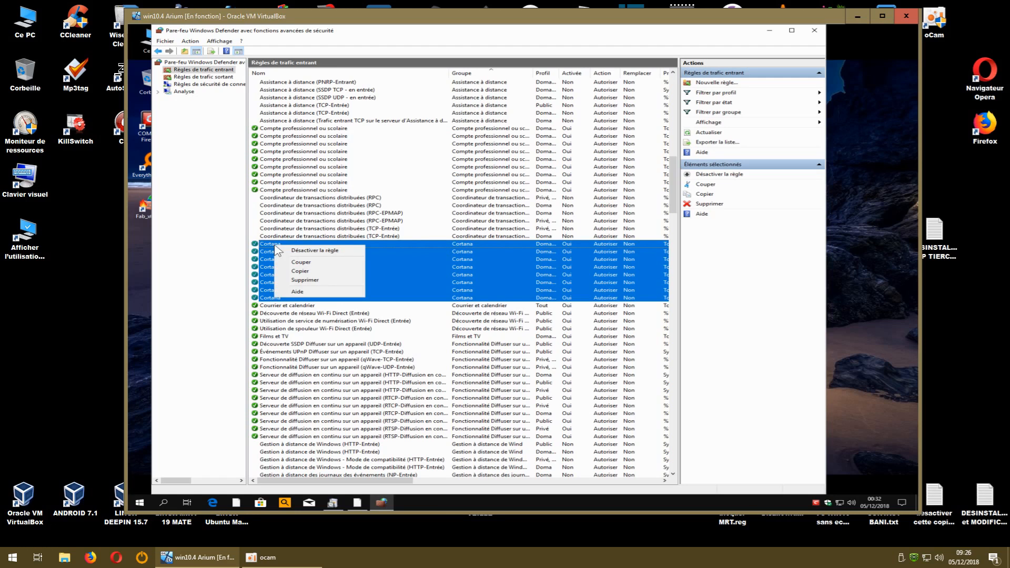
{"action": "left_click", "coordinate": [299, 281]}
{"action": "left_click", "coordinate": [541, 290]}
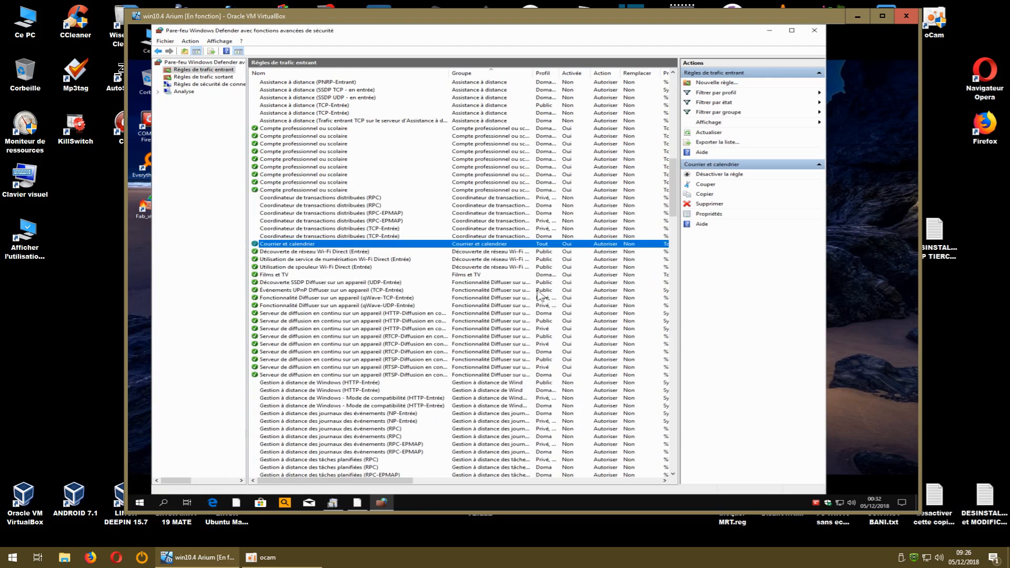
Check the outbound traffic rules (Règles de trafic sortant) for Cortana entries and close both Windows Defender firewall windows.
{"action": "left_click", "coordinate": [222, 77]}
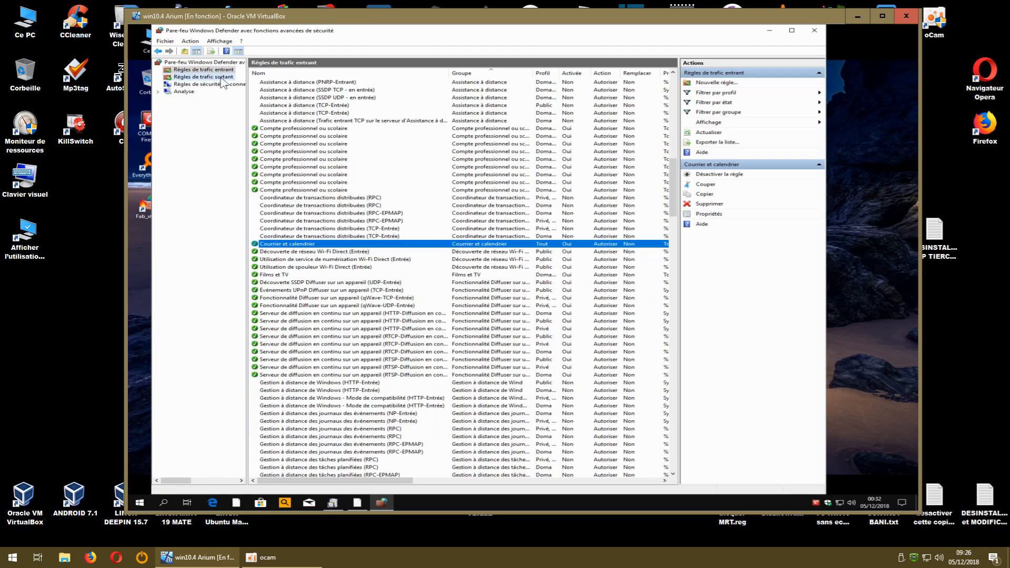
{"action": "scroll", "coordinate": [536, 260], "scroll_direction": "down", "scroll_amount": 20}
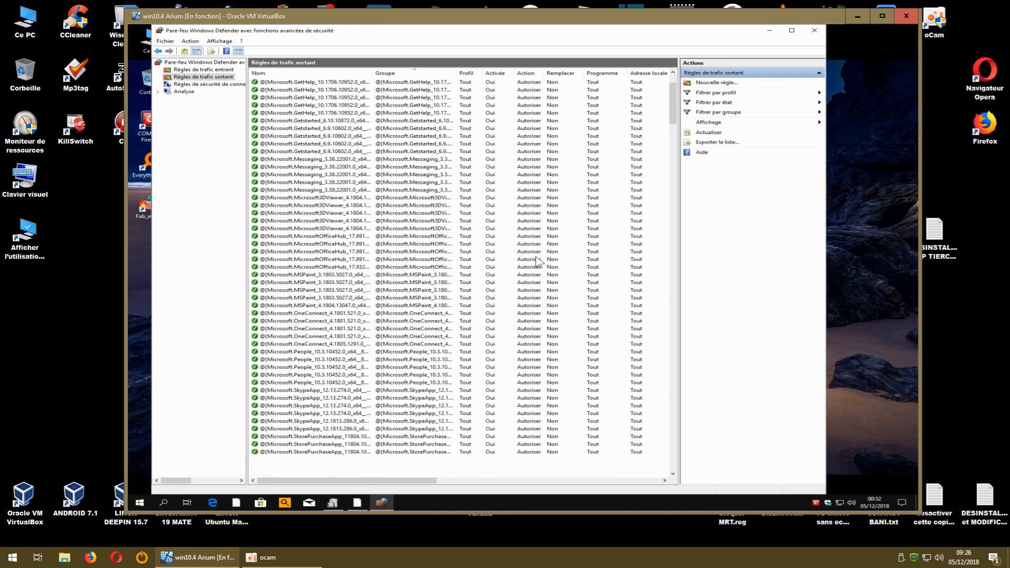
{"action": "scroll", "coordinate": [577, 265], "scroll_direction": "down", "scroll_amount": 11}
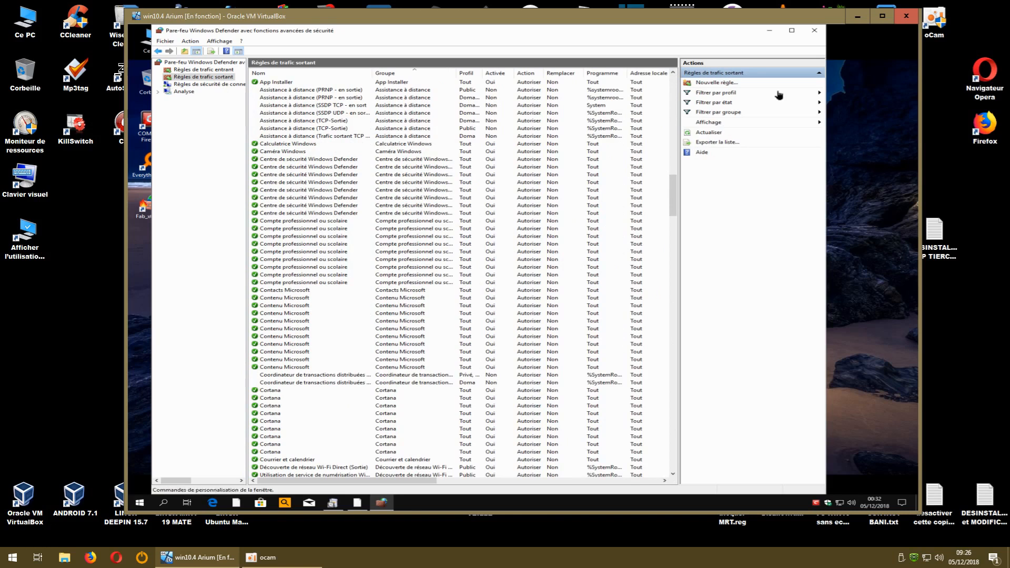
{"action": "left_click", "coordinate": [814, 30]}
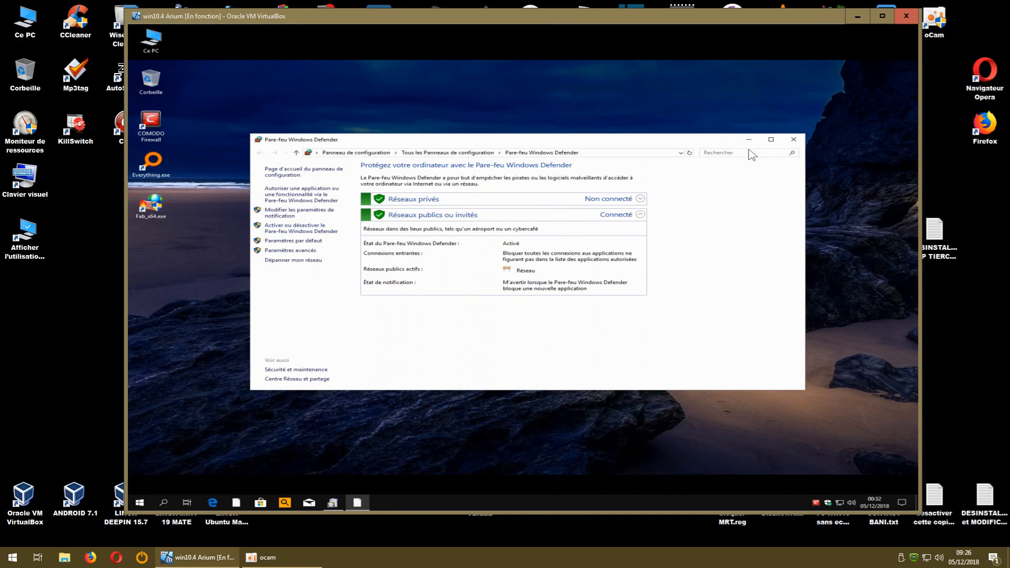
{"action": "left_click", "coordinate": [794, 140]}
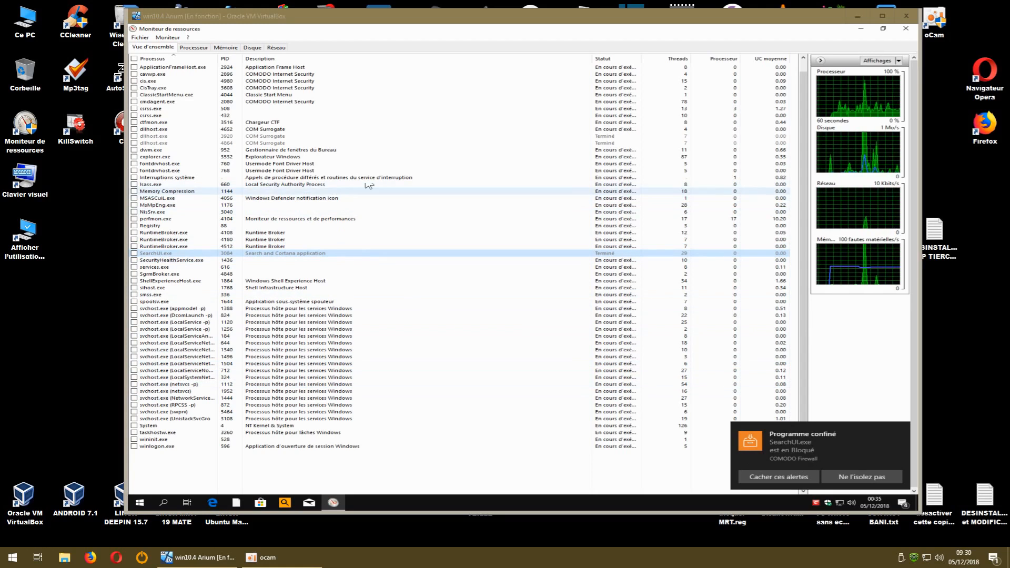
Look over the process list in Moniteur de ressources, close it and reopen it from the virtual desktop's shortcut.
{"action": "left_click", "coordinate": [197, 49]}
{"action": "left_click", "coordinate": [153, 47]}
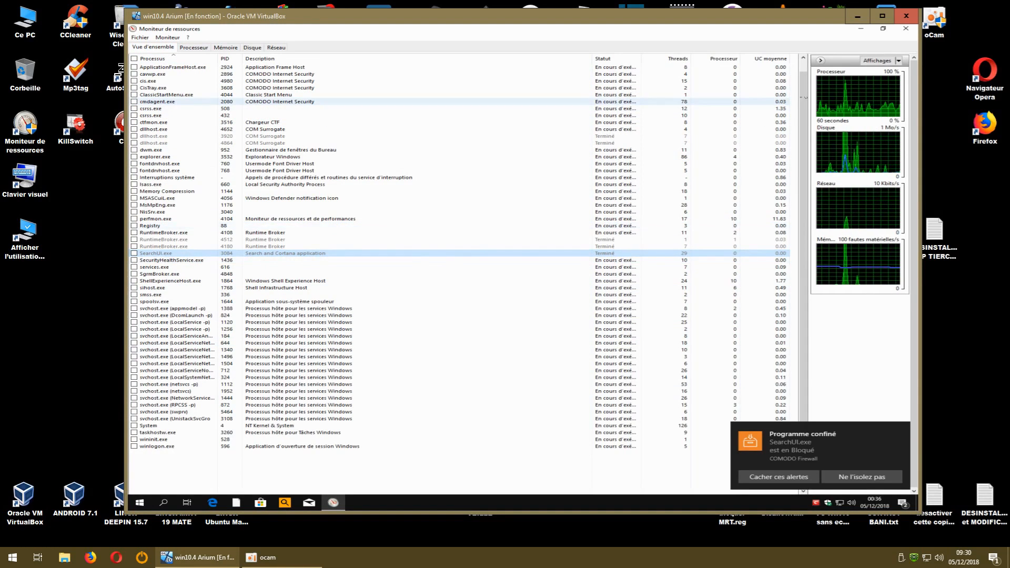
{"action": "left_click", "coordinate": [905, 28]}
{"action": "left_click", "coordinate": [153, 250]}
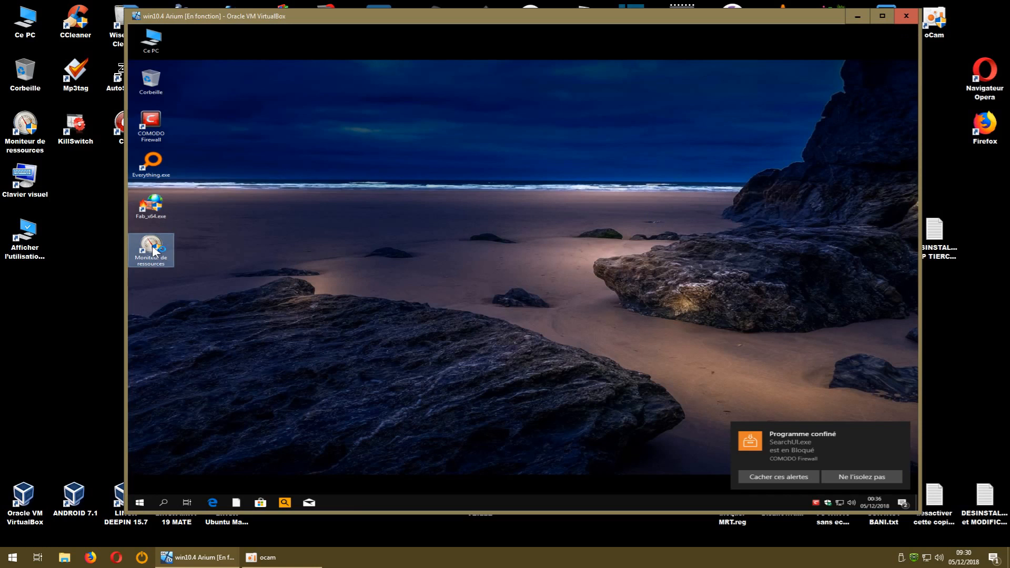
{"action": "double_click", "coordinate": [152, 250]}
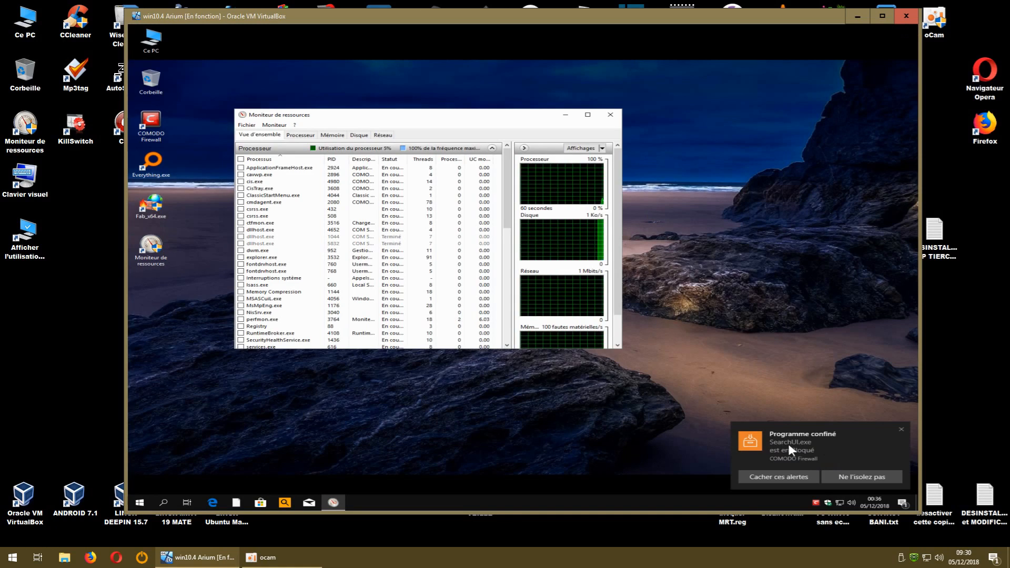
Hide the COMODO alerts about the confined SearchUI.exe and maximise Moniteur de ressources to review the running processes.
{"action": "left_click", "coordinate": [765, 476]}
{"action": "left_click", "coordinate": [588, 115]}
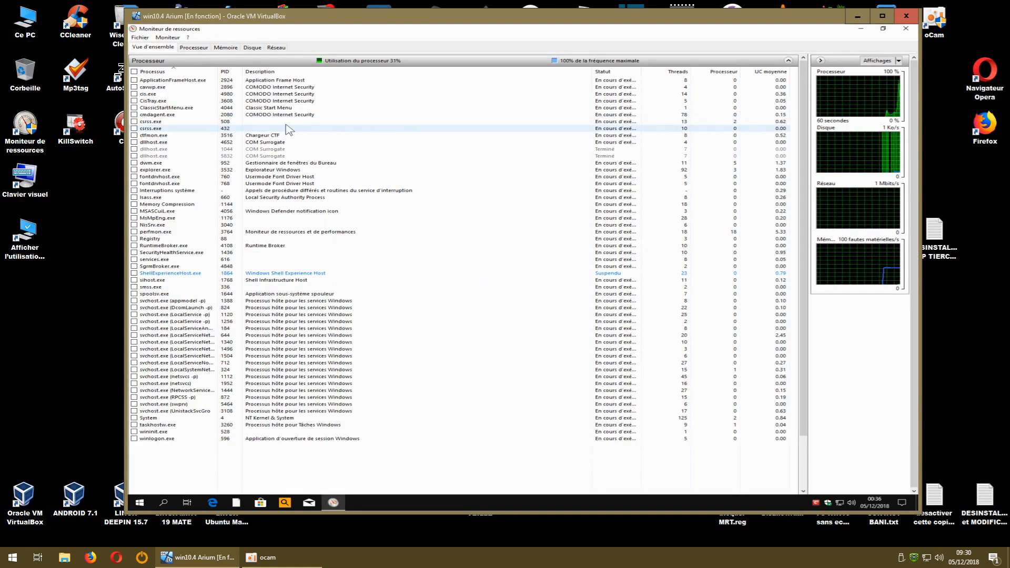
{"action": "scroll", "coordinate": [336, 204], "scroll_direction": "down", "scroll_amount": 1}
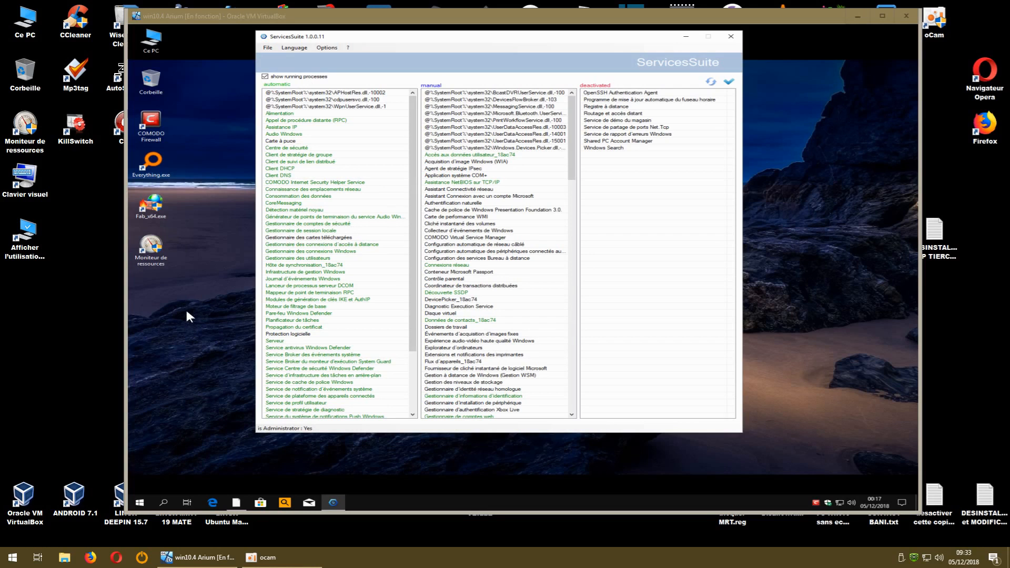
Review the automatic, manual and deactivated service lists in ServicesSuite and close it.
{"action": "left_click_drag", "start_coordinate": [537, 38], "coordinate": [562, 34]}
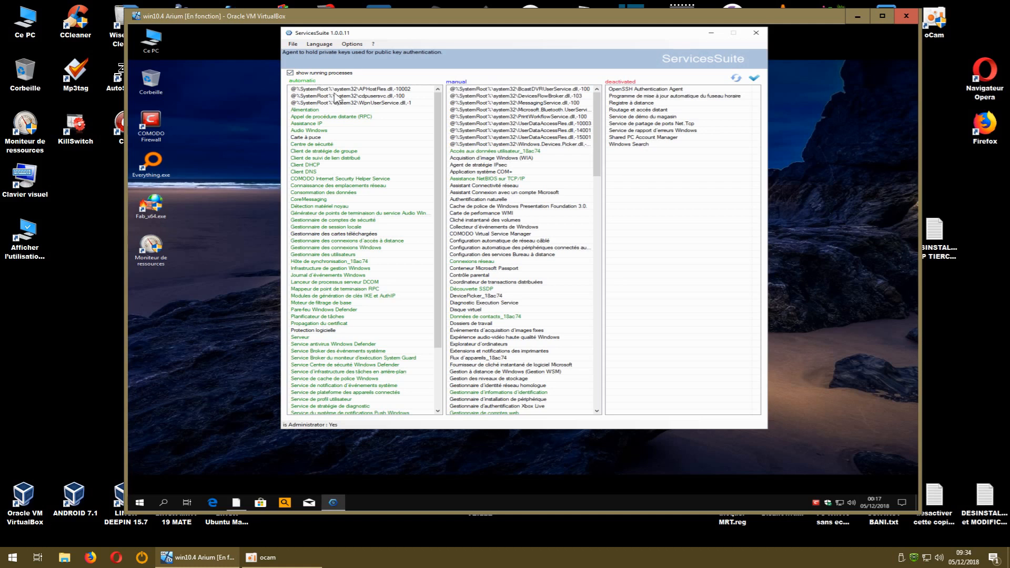
{"action": "left_click", "coordinate": [303, 73]}
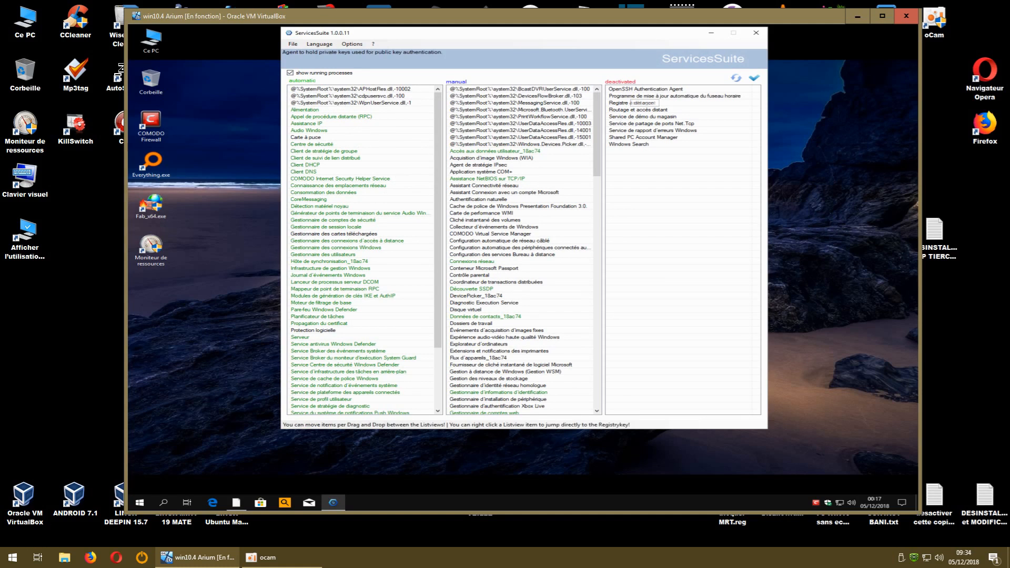
{"action": "left_click_drag", "start_coordinate": [441, 246], "coordinate": [444, 332]}
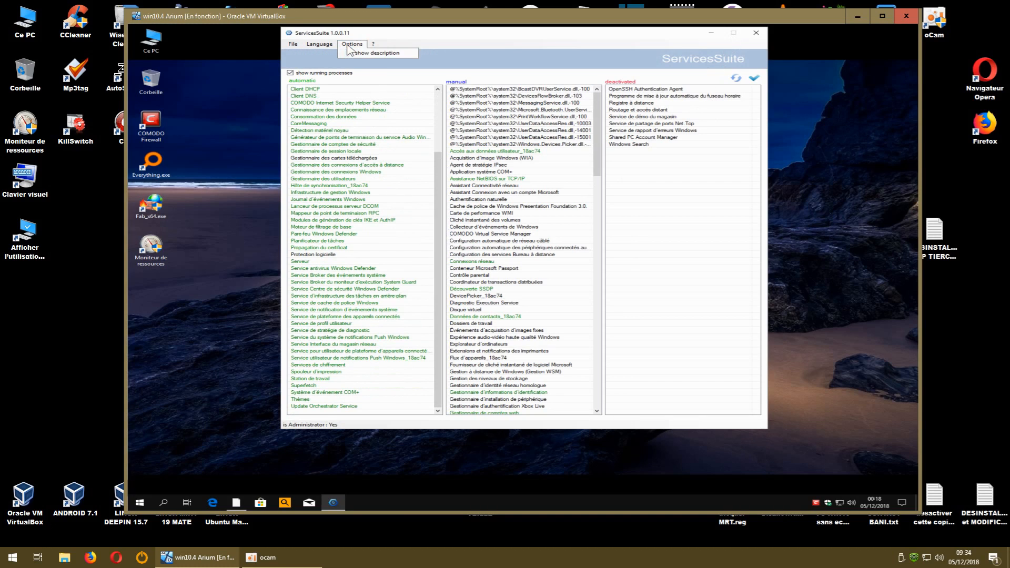
{"action": "left_click", "coordinate": [293, 45]}
{"action": "left_click", "coordinate": [297, 46]}
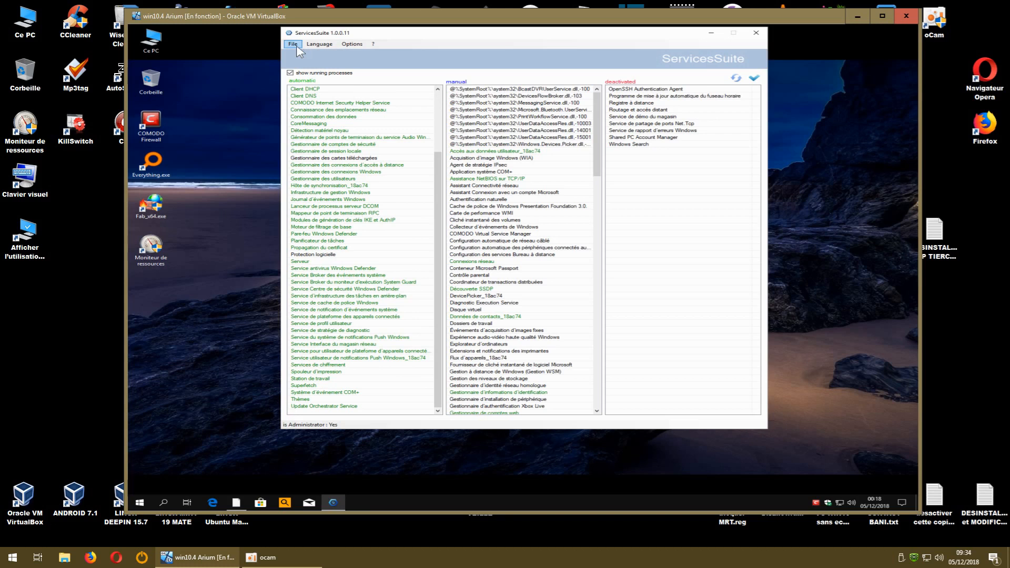
{"action": "left_click", "coordinate": [758, 33]}
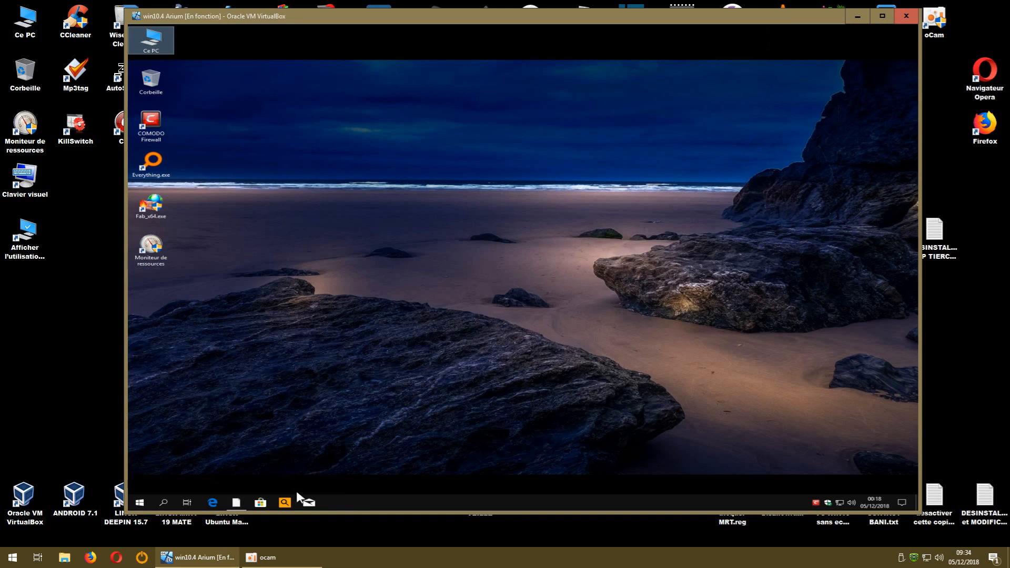
Open the Windows Services console in the virtual machine and maximise its window.
{"action": "left_click", "coordinate": [140, 502]}
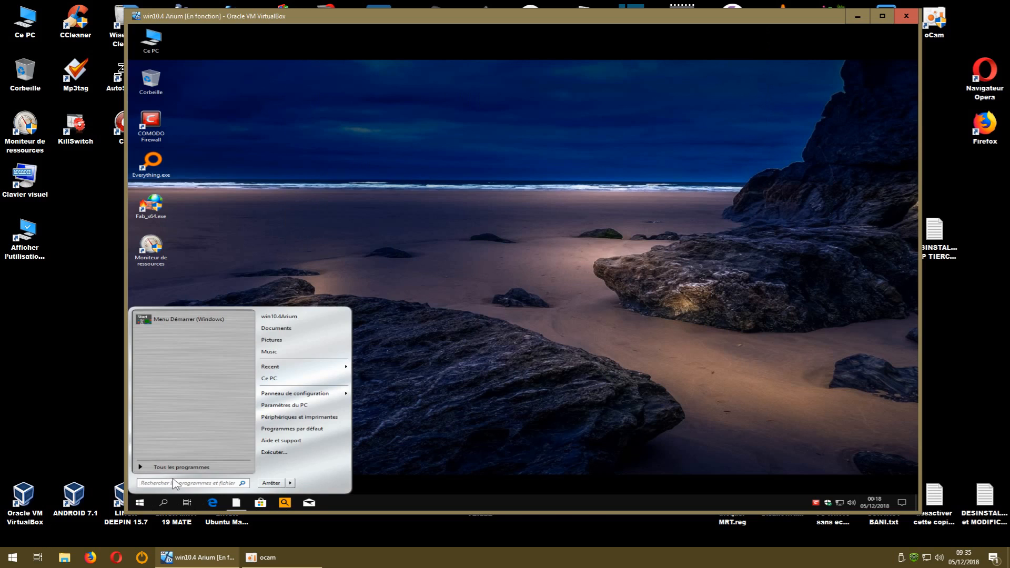
{"action": "left_click", "coordinate": [174, 325]}
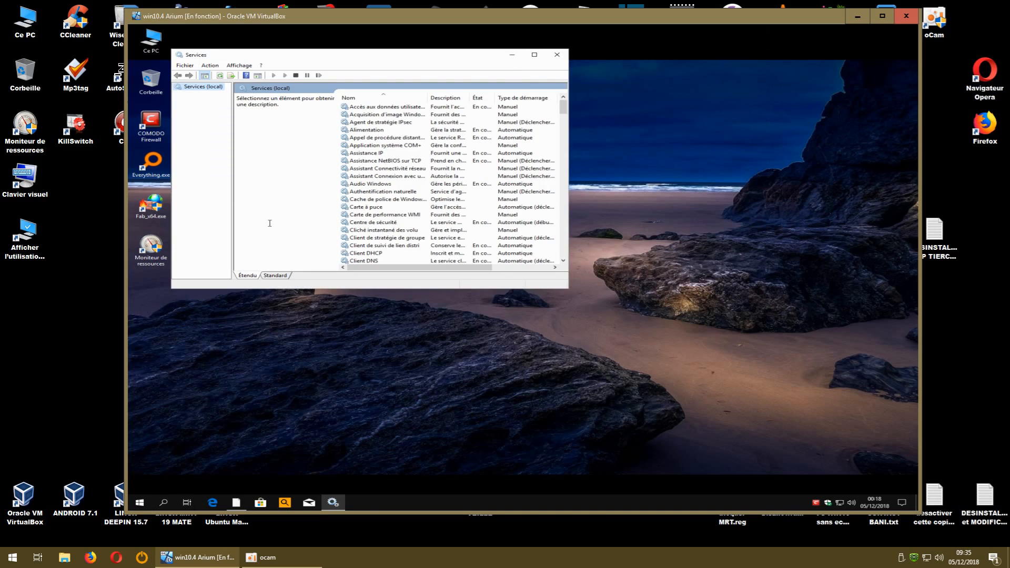
{"action": "left_click", "coordinate": [535, 55]}
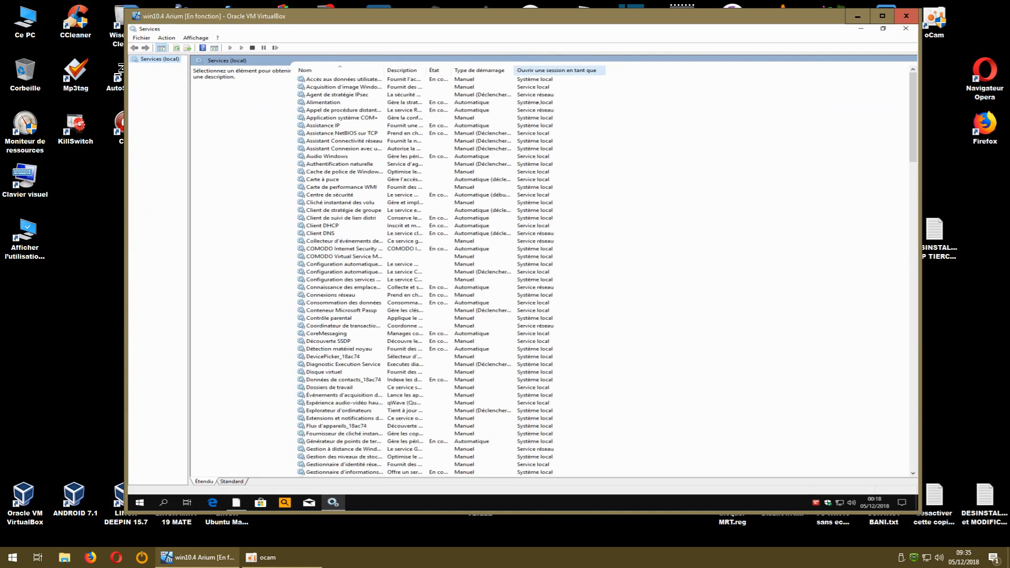
Sort the services by startup type in descending order and widen the Nom column to fit the full service names.
{"action": "left_click", "coordinate": [491, 70]}
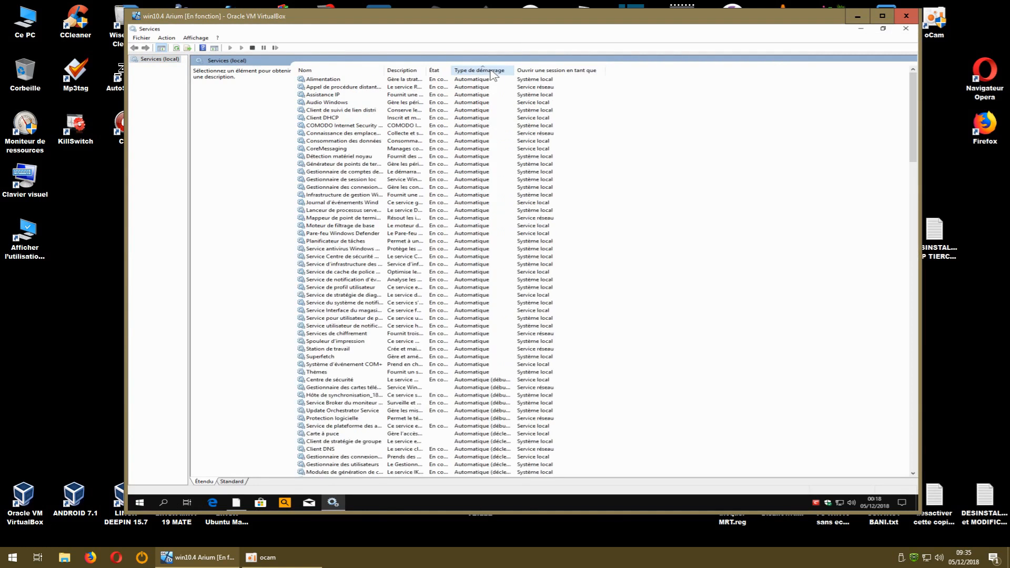
{"action": "left_click", "coordinate": [491, 71]}
{"action": "left_click", "coordinate": [491, 71]}
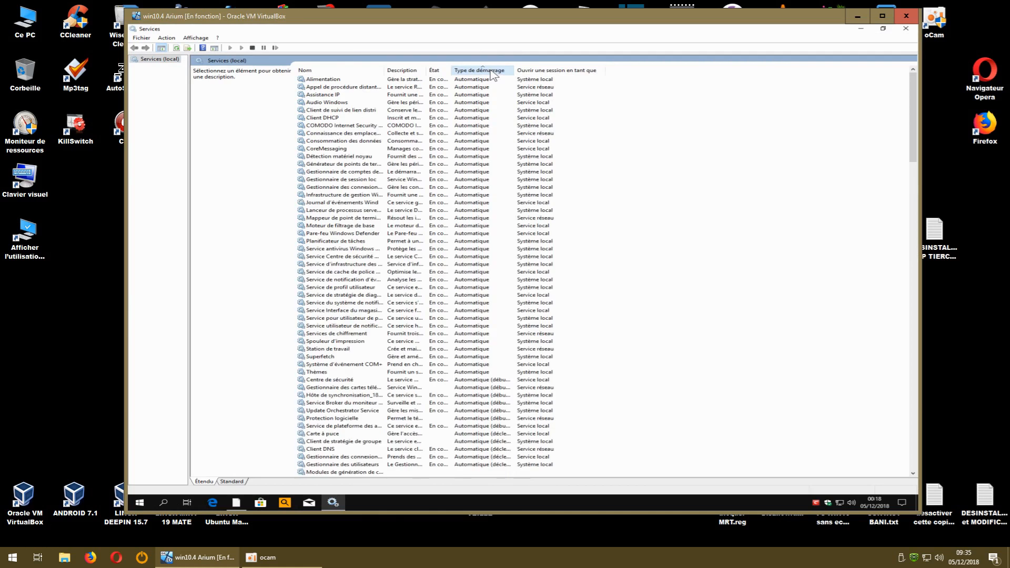
{"action": "left_click", "coordinate": [491, 71]}
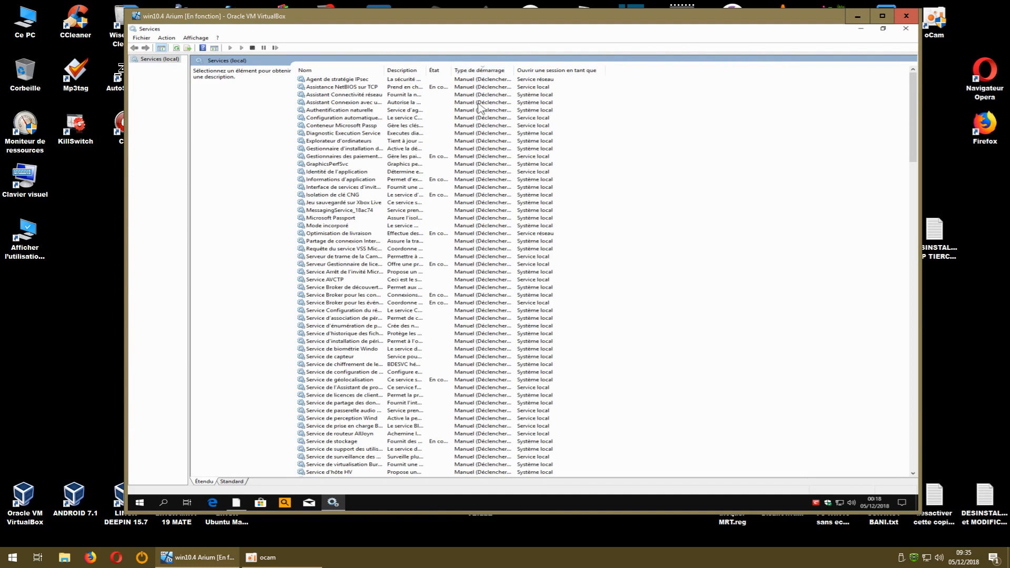
{"action": "left_click_drag", "start_coordinate": [386, 69], "coordinate": [502, 69]}
Look through the manual and trigger-started services in the sorted list and close the Services console.
{"action": "scroll", "coordinate": [742, 187], "scroll_direction": "down", "scroll_amount": 9}
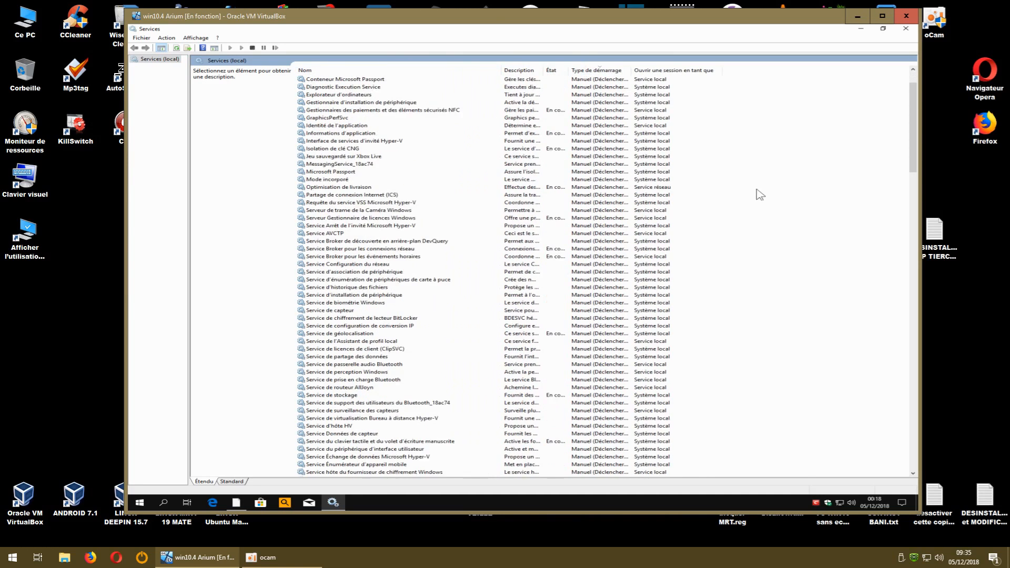
{"action": "scroll", "coordinate": [689, 286], "scroll_direction": "down", "scroll_amount": 2}
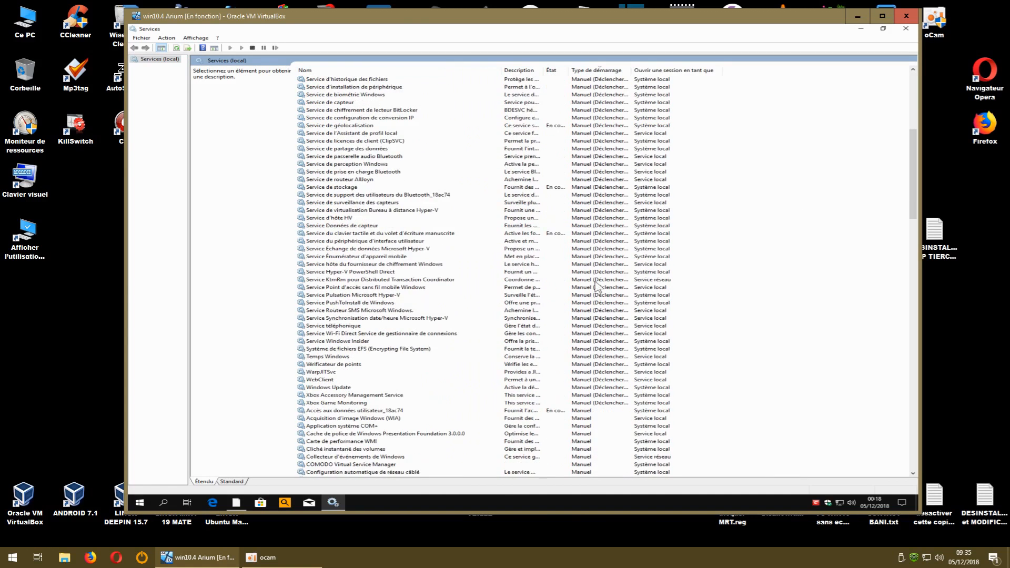
{"action": "scroll", "coordinate": [694, 260], "scroll_direction": "up", "scroll_amount": 11}
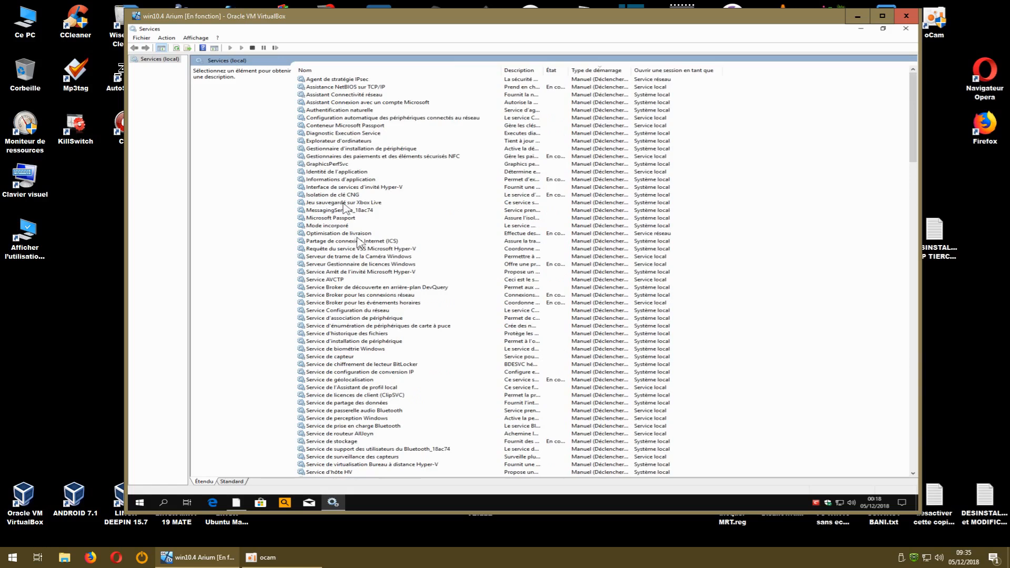
{"action": "scroll", "coordinate": [395, 221], "scroll_direction": "down", "scroll_amount": 20}
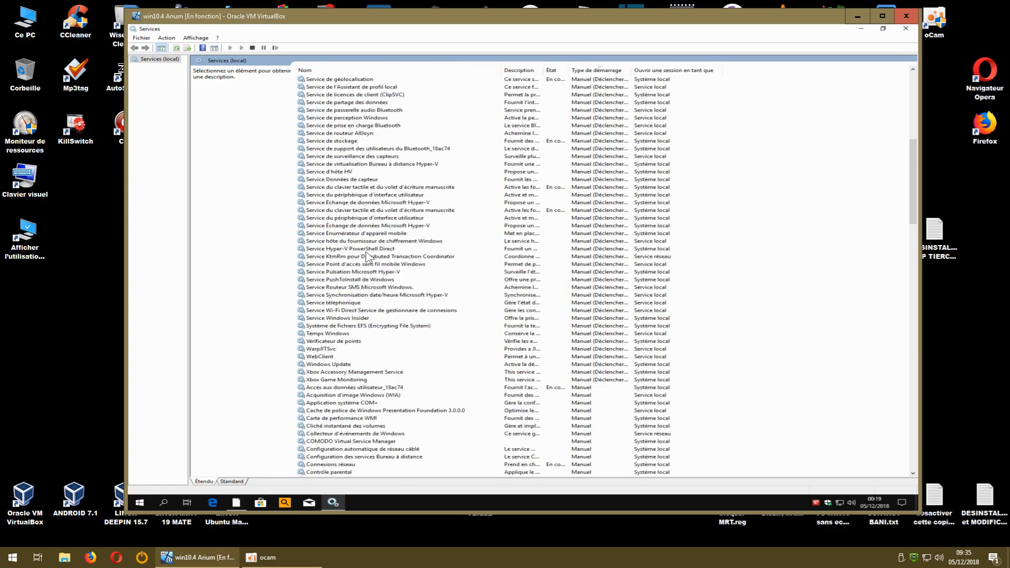
{"action": "scroll", "coordinate": [366, 254], "scroll_direction": "down", "scroll_amount": 11}
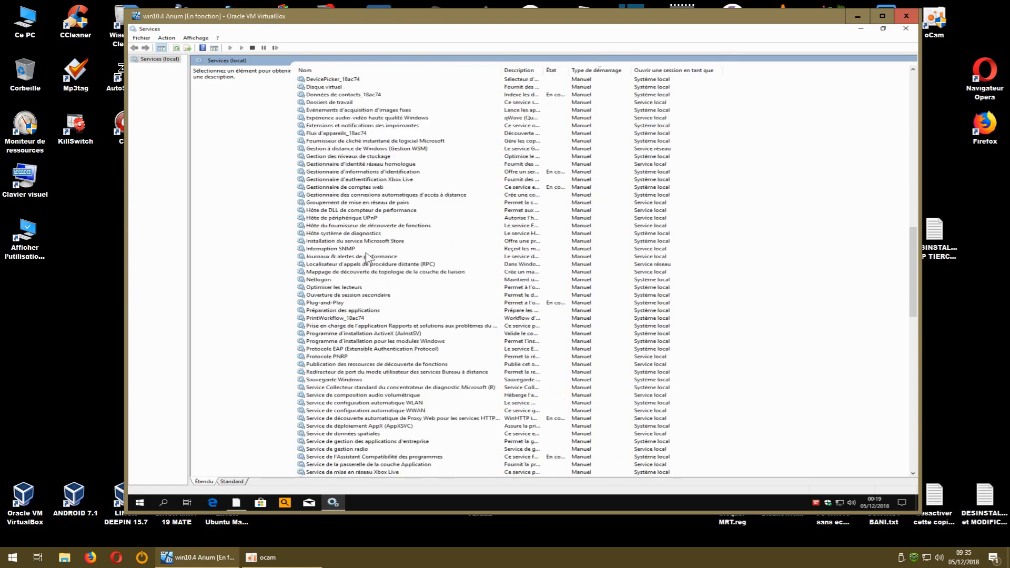
{"action": "scroll", "coordinate": [367, 254], "scroll_direction": "up", "scroll_amount": 11}
{"action": "scroll", "coordinate": [366, 256], "scroll_direction": "up", "scroll_amount": 20}
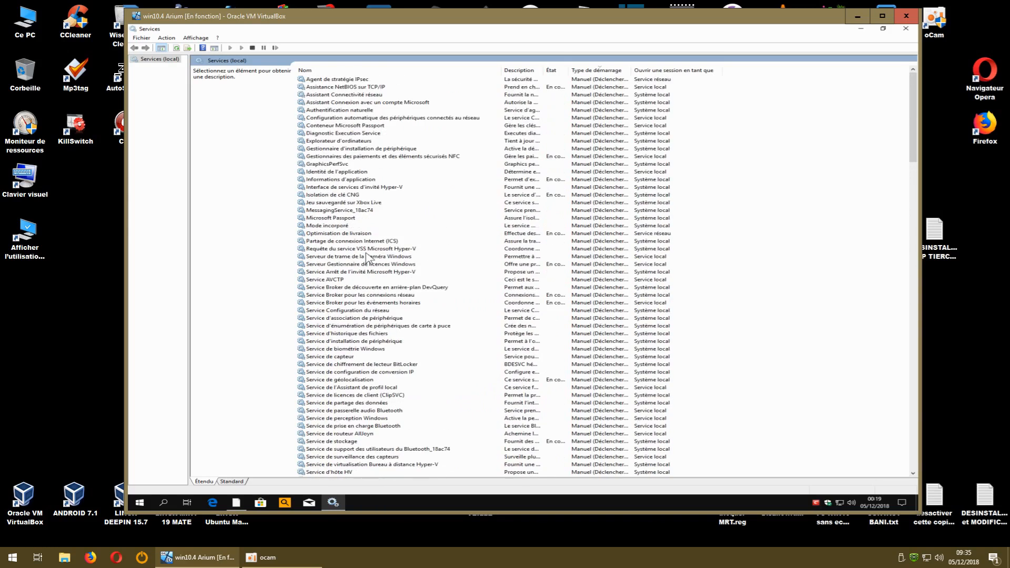
{"action": "scroll", "coordinate": [368, 258], "scroll_direction": "down", "scroll_amount": 20}
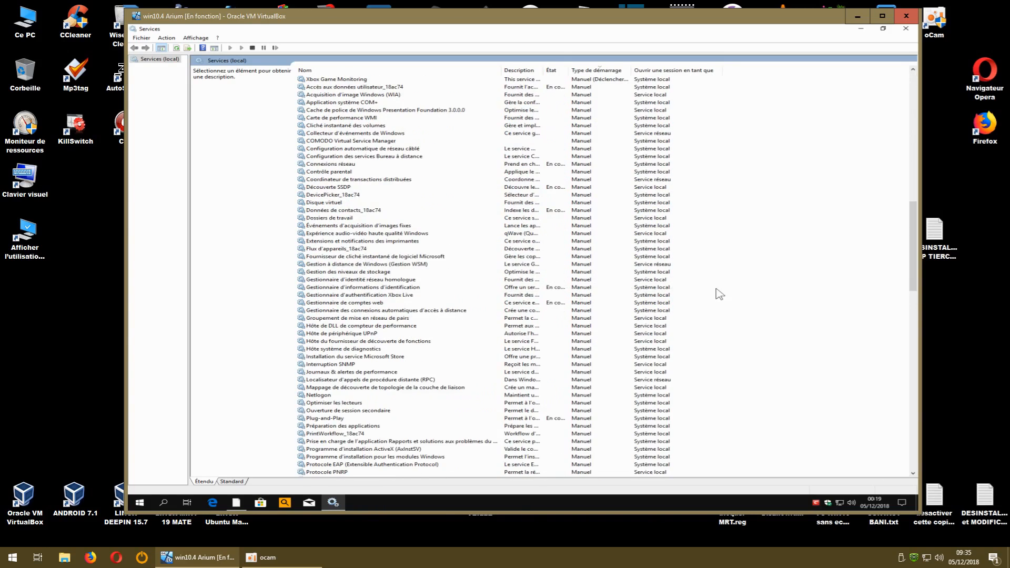
{"action": "left_click_drag", "start_coordinate": [913, 247], "coordinate": [912, 45]}
{"action": "left_click", "coordinate": [906, 28]}
Delete the Services Suite folder from the Softs'Ium folder on Disque local (C:).
{"action": "double_click", "coordinate": [152, 41]}
{"action": "double_click", "coordinate": [278, 142]}
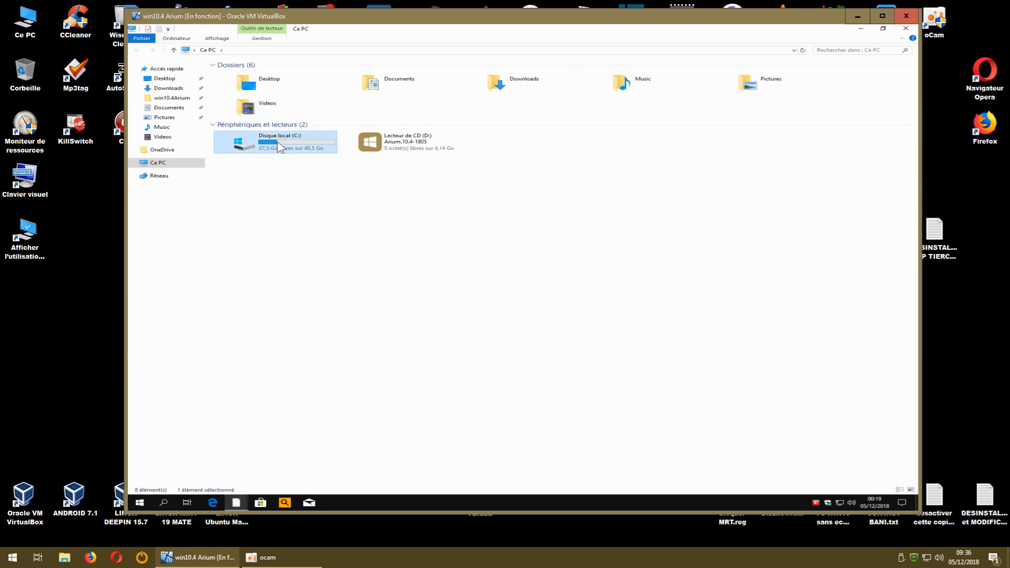
{"action": "double_click", "coordinate": [252, 109]}
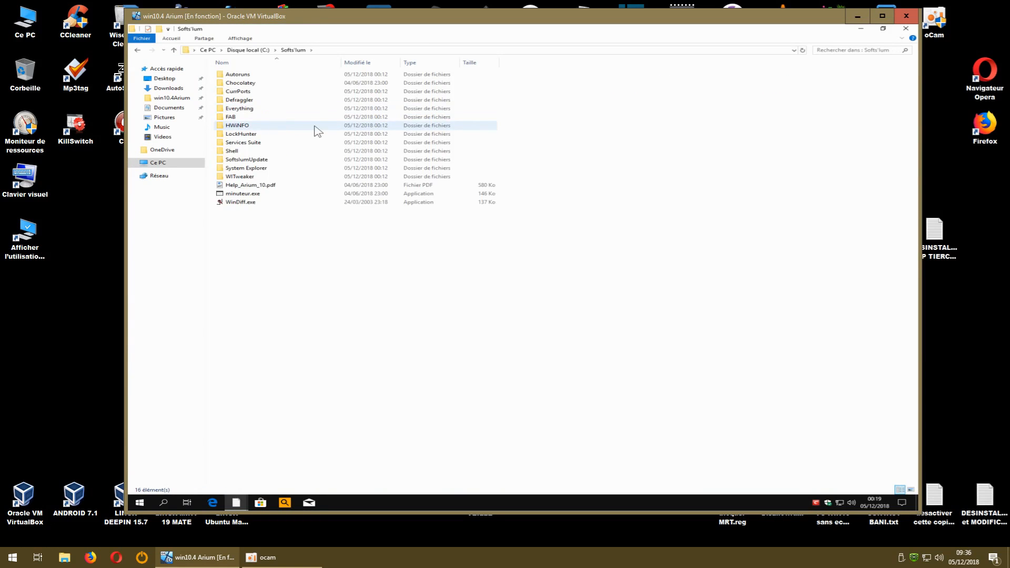
{"action": "right_click", "coordinate": [256, 143]}
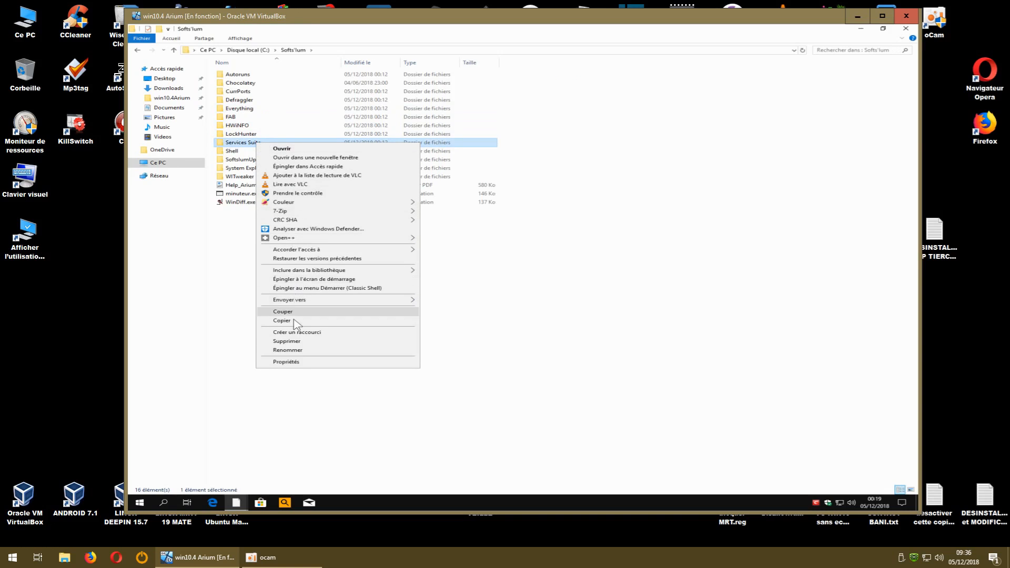
{"action": "left_click", "coordinate": [291, 341]}
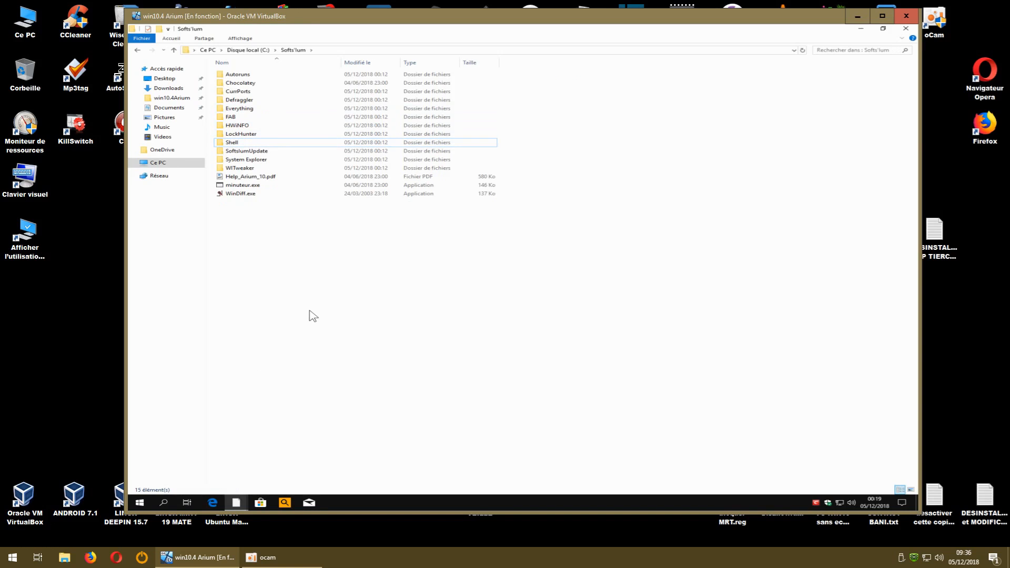
Inspect the contents of the SoftsIumUpdate folder and return to the Softs'Ium folder.
{"action": "double_click", "coordinate": [257, 152]}
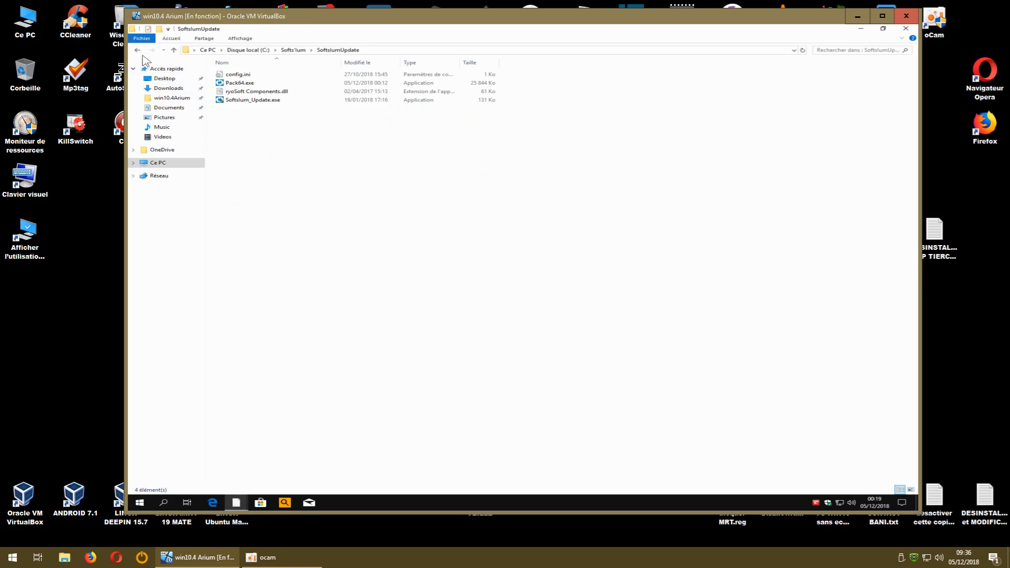
{"action": "left_click", "coordinate": [138, 50]}
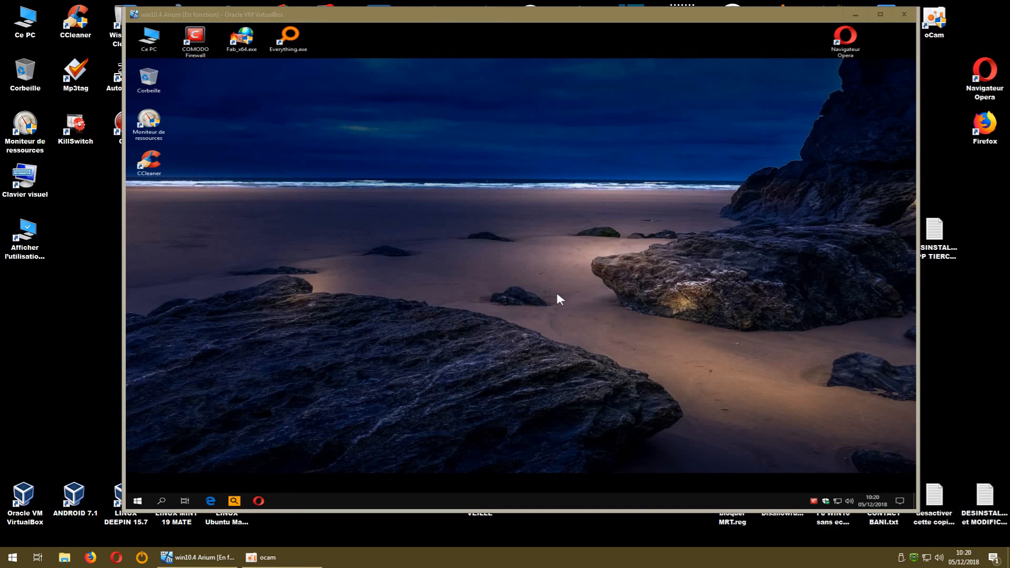
{"action": "left_click", "coordinate": [533, 292]}
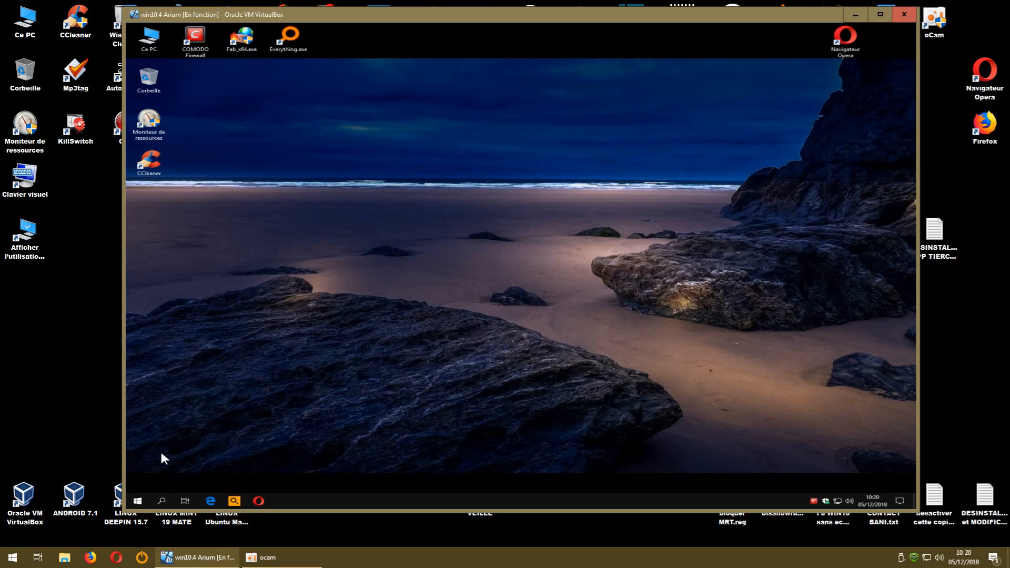
Open the WindowsApps folder inside Program Files on Disque local (C:).
{"action": "double_click", "coordinate": [149, 39]}
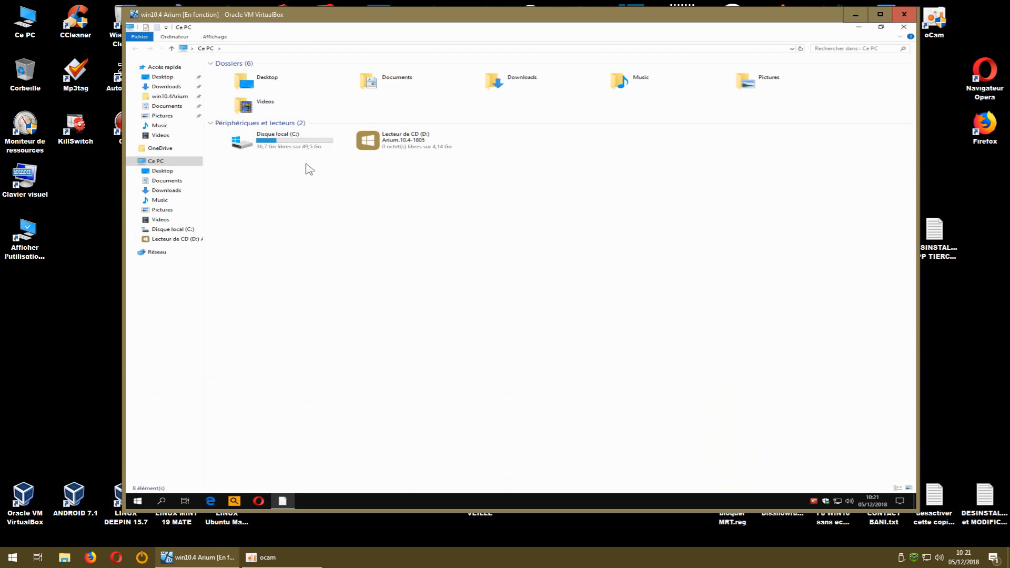
{"action": "double_click", "coordinate": [295, 144]}
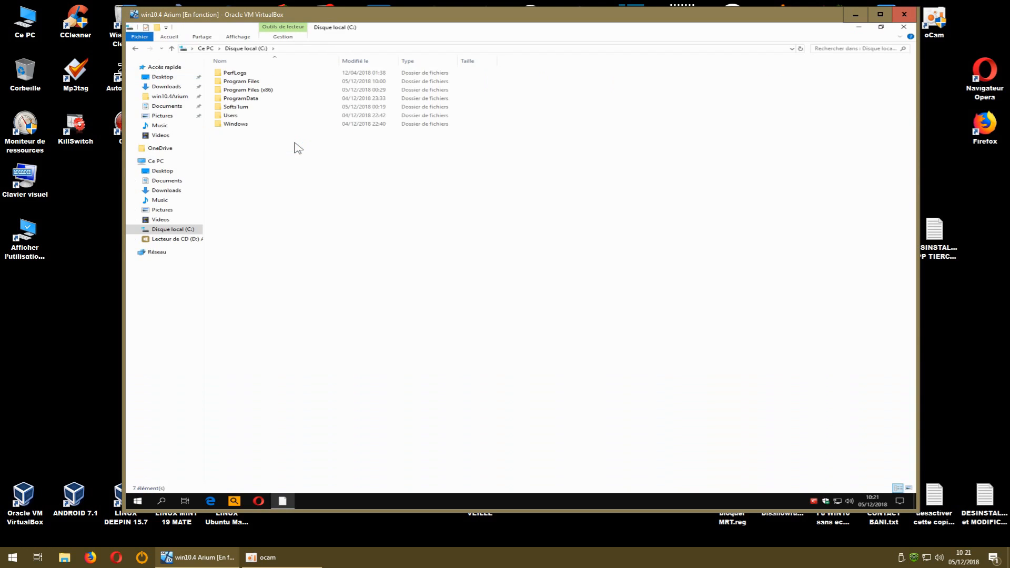
{"action": "double_click", "coordinate": [255, 82]}
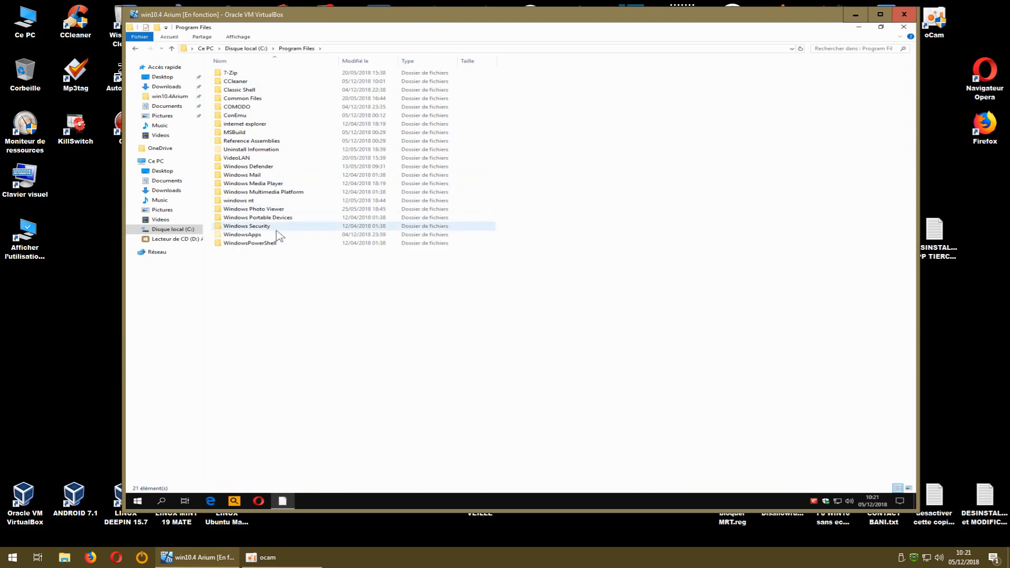
{"action": "double_click", "coordinate": [266, 235]}
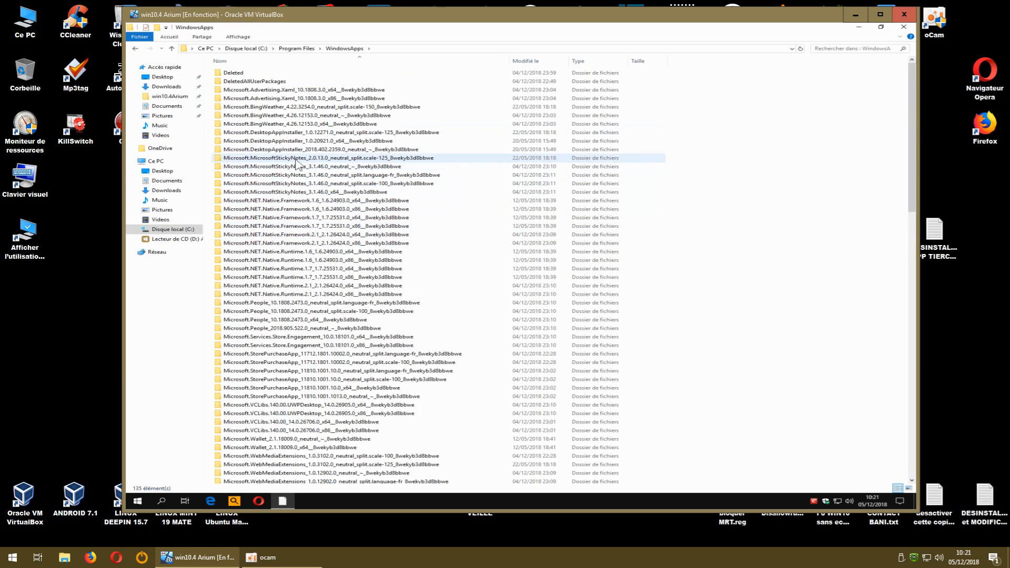
Try to delete the Microsoft.MicrosoftStickyNotes_2.0.13.0 scale-125 folder from WindowsApps, retrying before cancelling.
{"action": "right_click", "coordinate": [298, 160]}
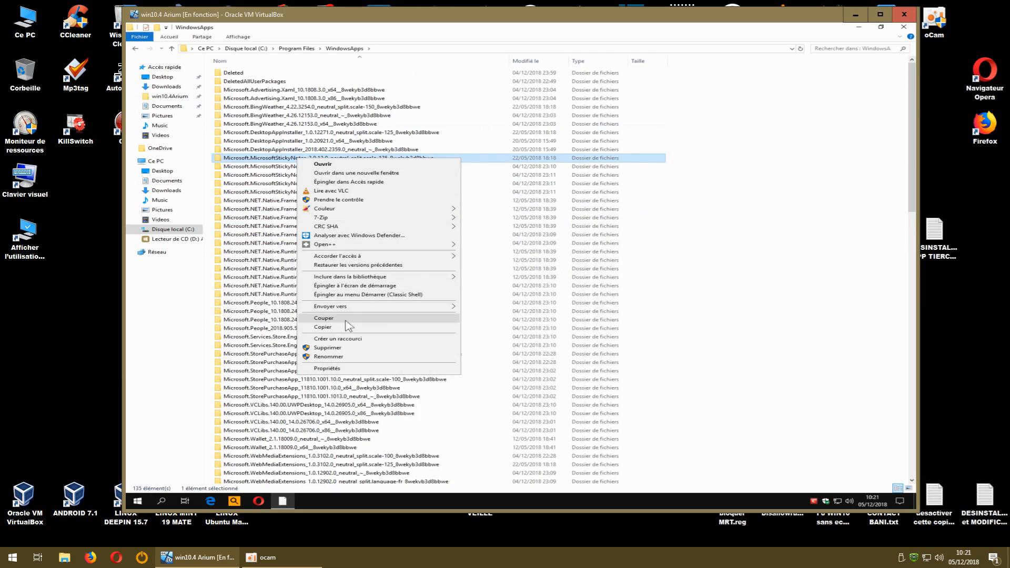
{"action": "left_click", "coordinate": [338, 347]}
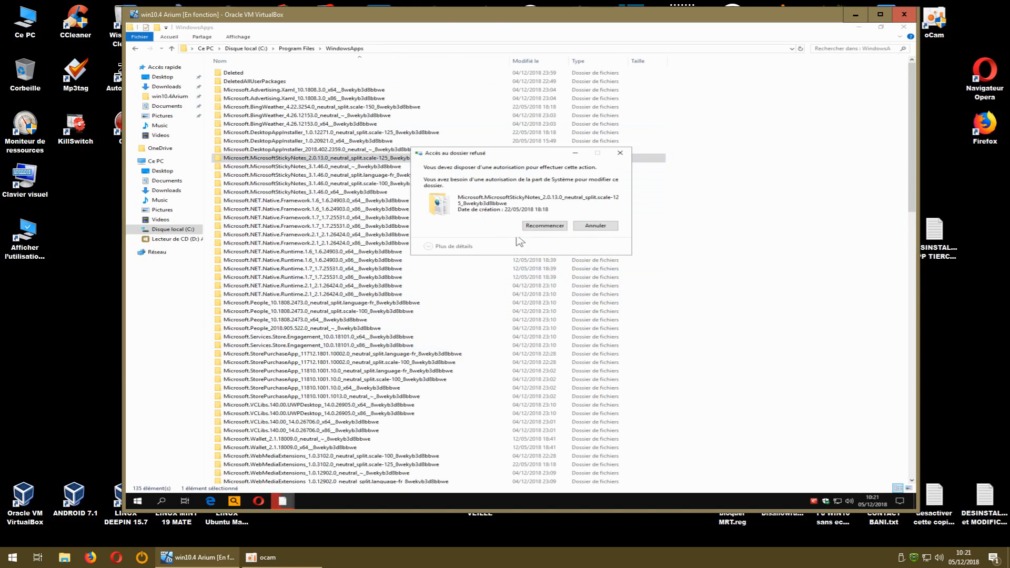
{"action": "left_click", "coordinate": [545, 226]}
{"action": "left_click", "coordinate": [545, 227]}
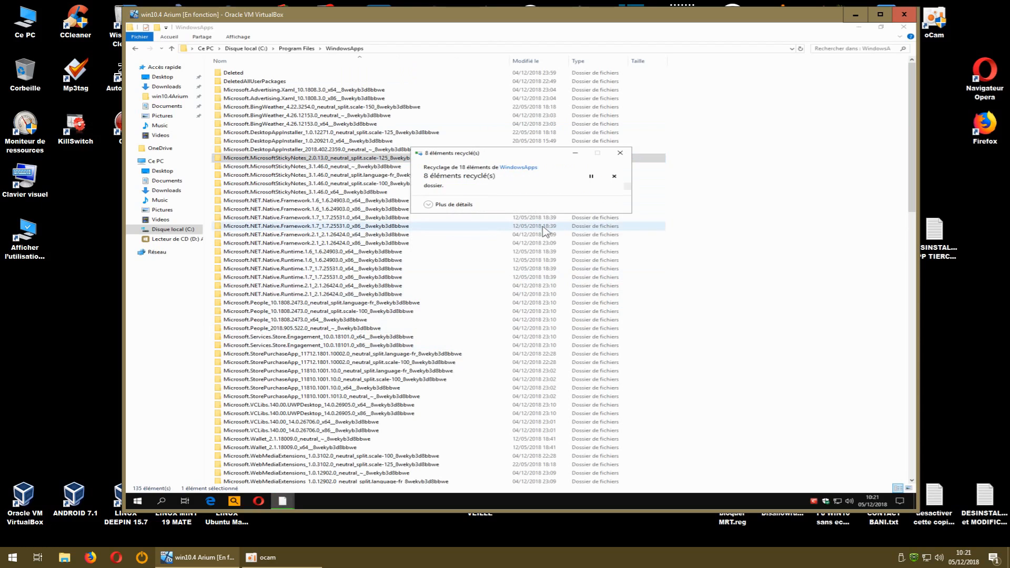
{"action": "left_click", "coordinate": [545, 227]}
{"action": "left_click", "coordinate": [583, 226]}
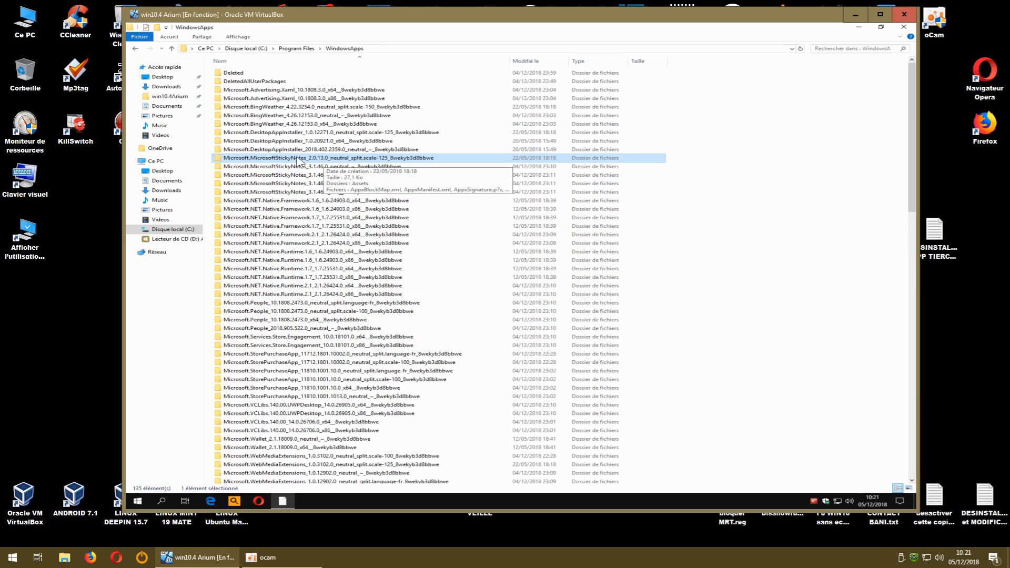
Take ownership of the MicrosoftStickyNotes_2.0.13.0 scale-125 folder and try again to delete it.
{"action": "right_click", "coordinate": [292, 159]}
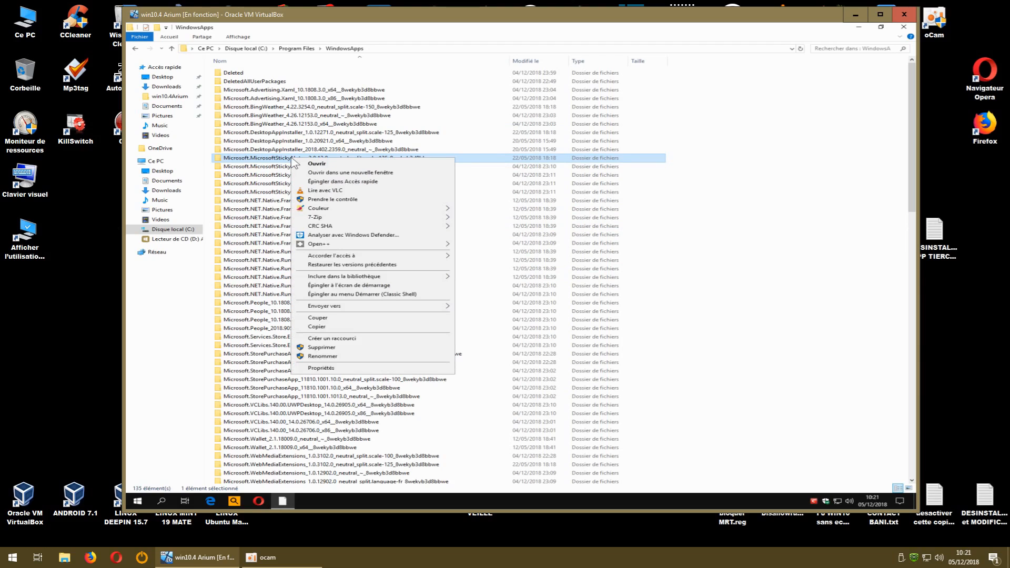
{"action": "left_click", "coordinate": [351, 200]}
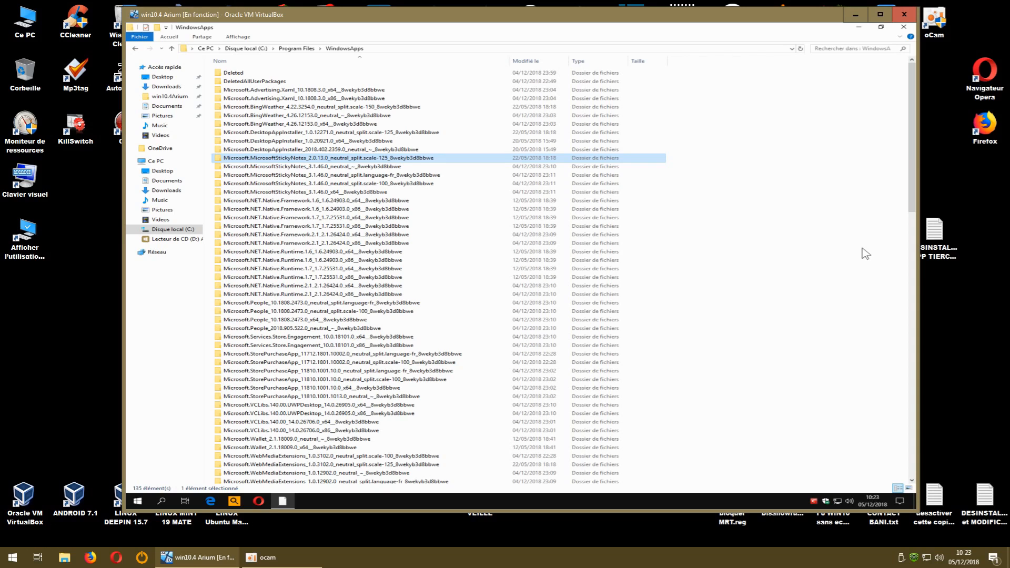
{"action": "right_click", "coordinate": [370, 157]}
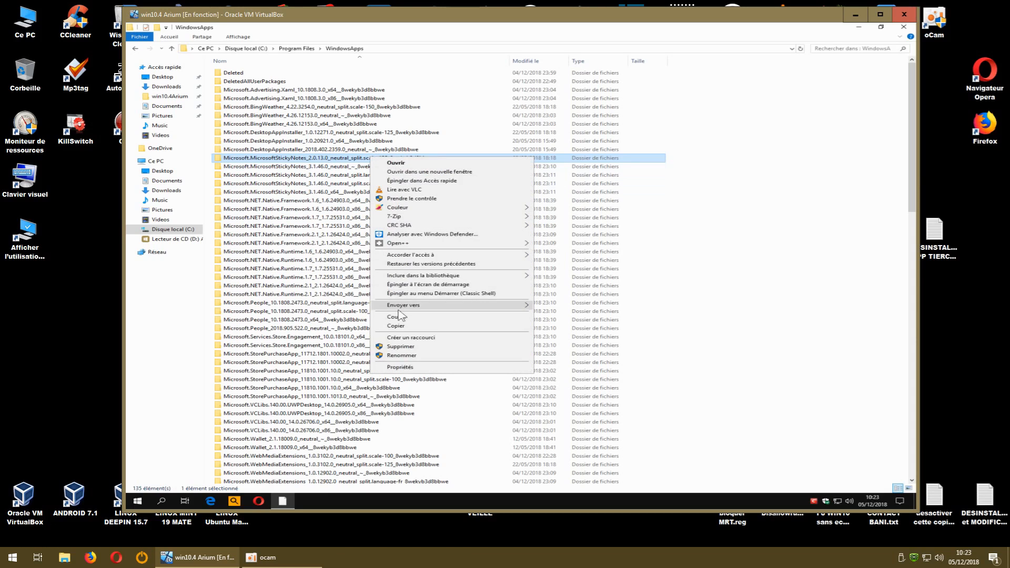
{"action": "left_click", "coordinate": [399, 346]}
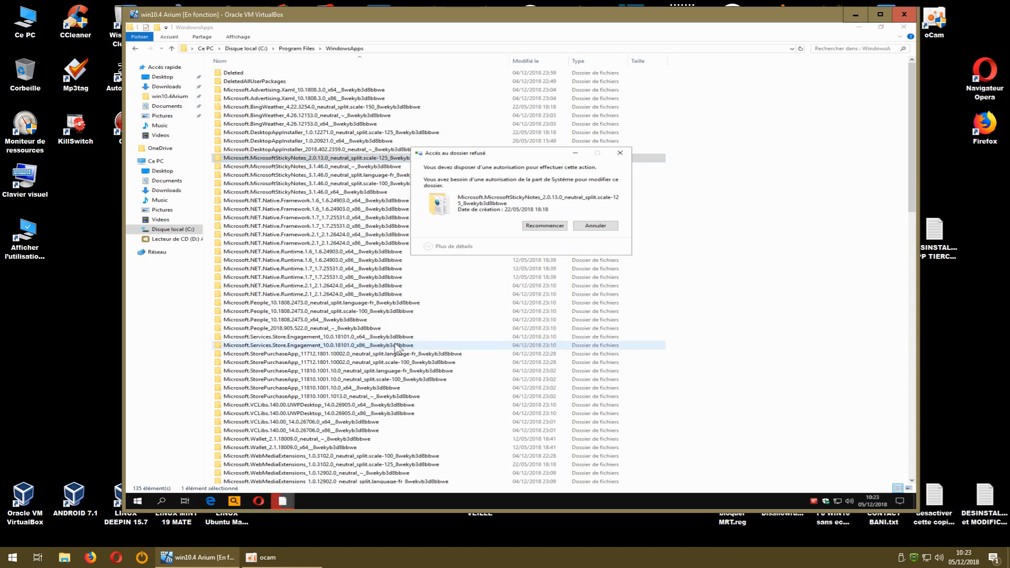
{"action": "left_click", "coordinate": [557, 229]}
{"action": "left_click", "coordinate": [560, 231]}
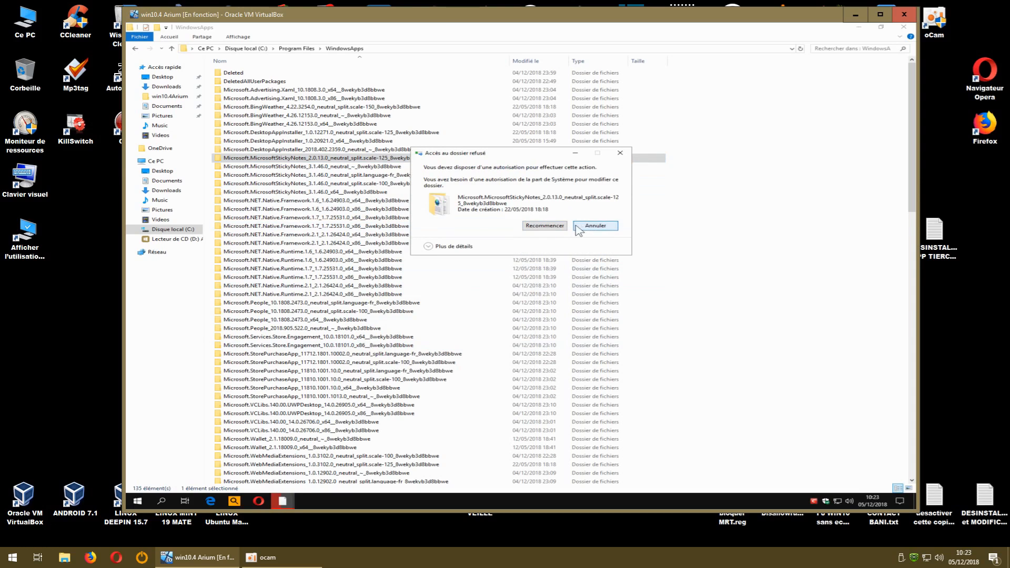
{"action": "left_click", "coordinate": [579, 228]}
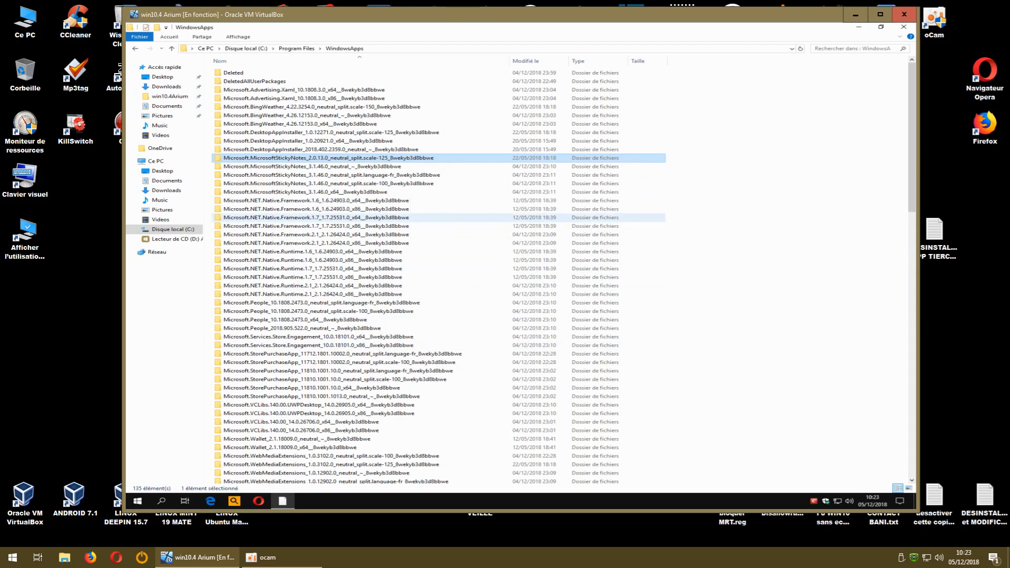
Open the MicrosoftStickyNotes_2.0.13.0 scale-125 folder and try to delete its resources.pri file.
{"action": "double_click", "coordinate": [410, 159]}
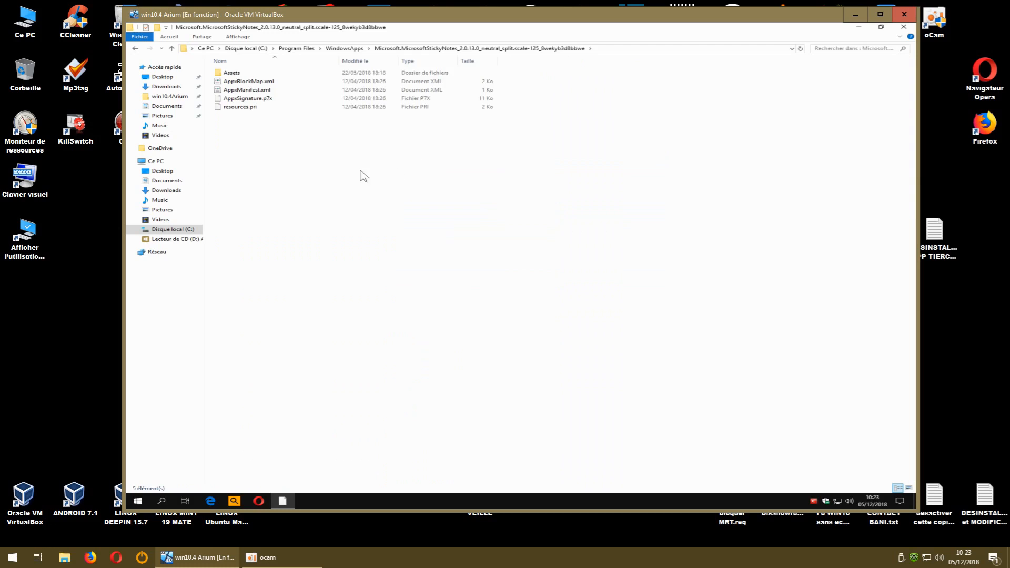
{"action": "left_click", "coordinate": [246, 110]}
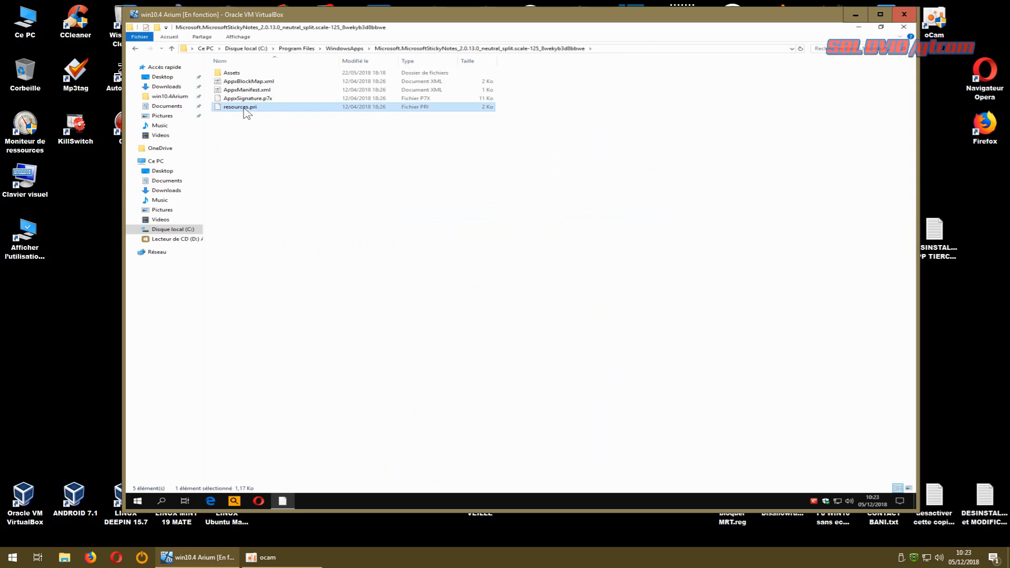
{"action": "right_click", "coordinate": [245, 111]}
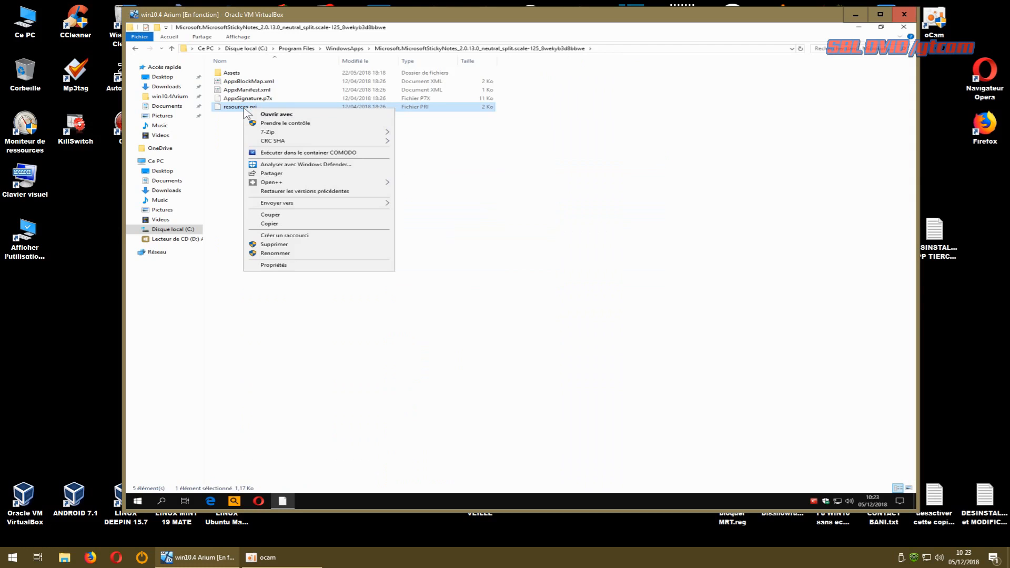
{"action": "left_click", "coordinate": [289, 245]}
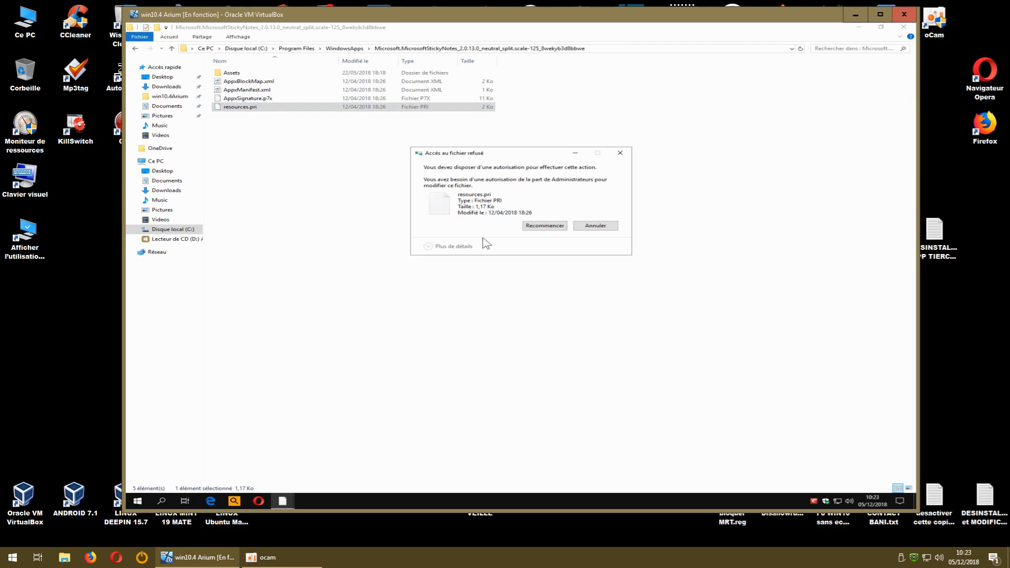
{"action": "left_click", "coordinate": [546, 229]}
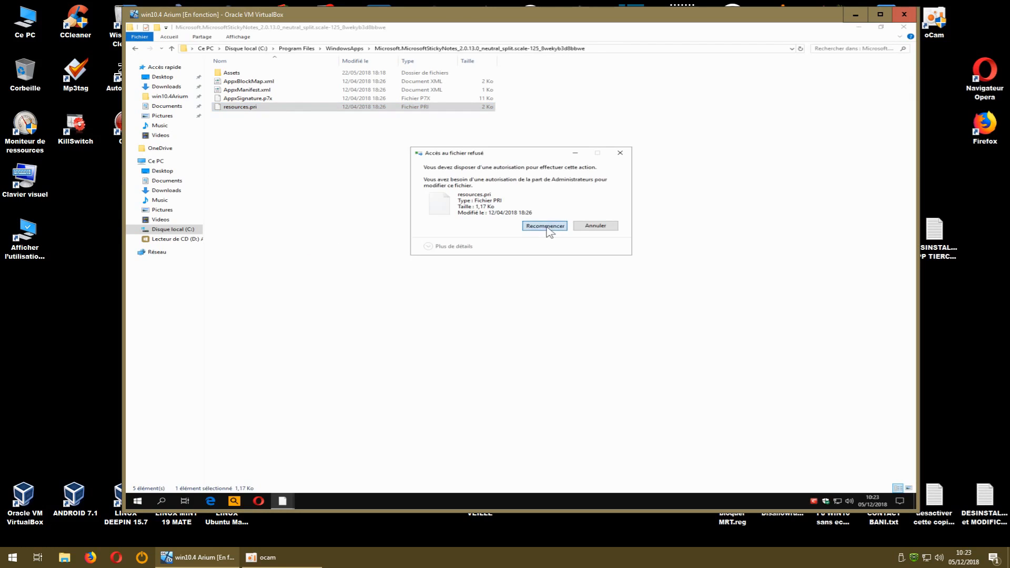
{"action": "left_click", "coordinate": [587, 226]}
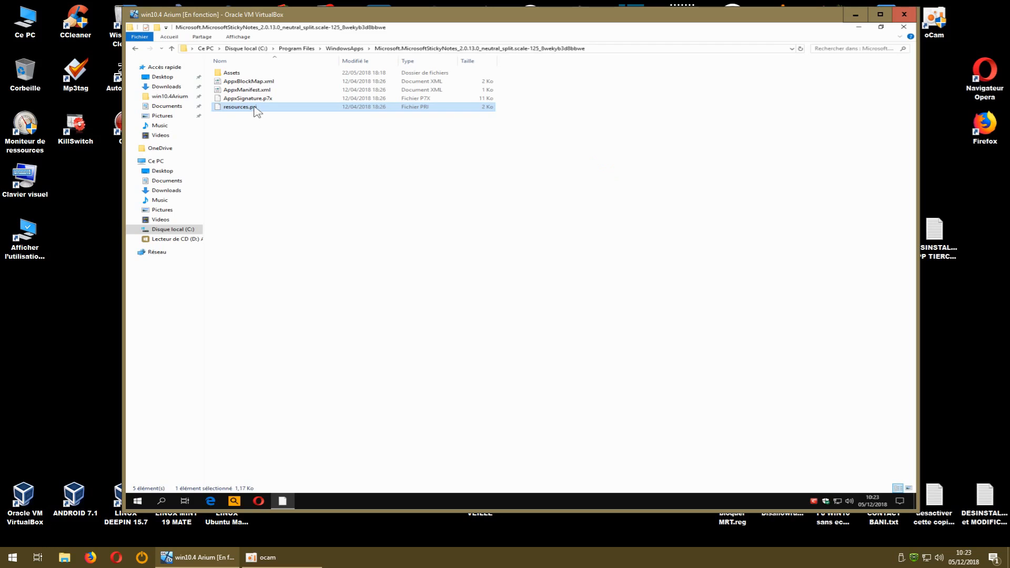
Take ownership of the resources.pri file and try again to delete it.
{"action": "right_click", "coordinate": [253, 107]}
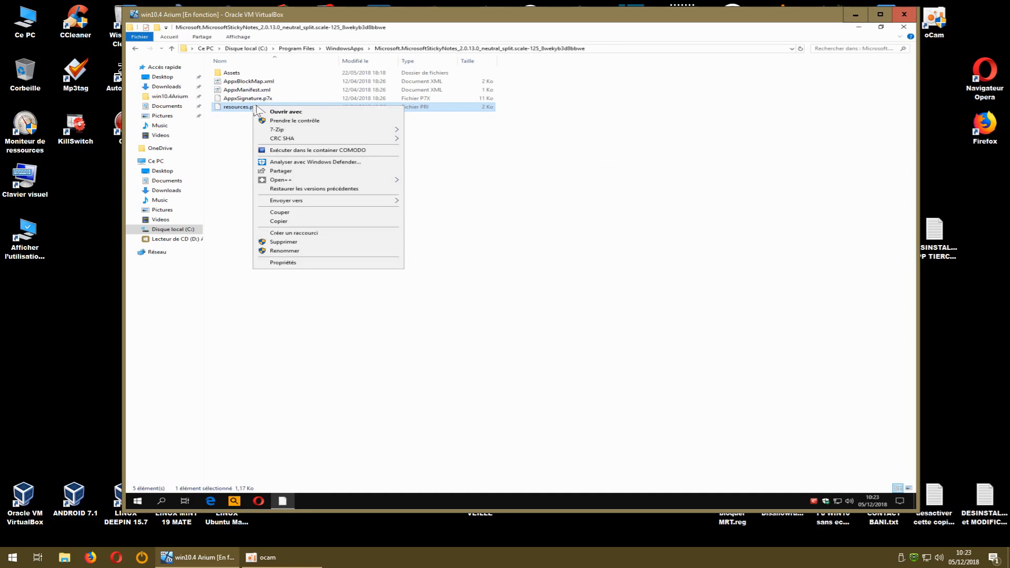
{"action": "left_click", "coordinate": [295, 121]}
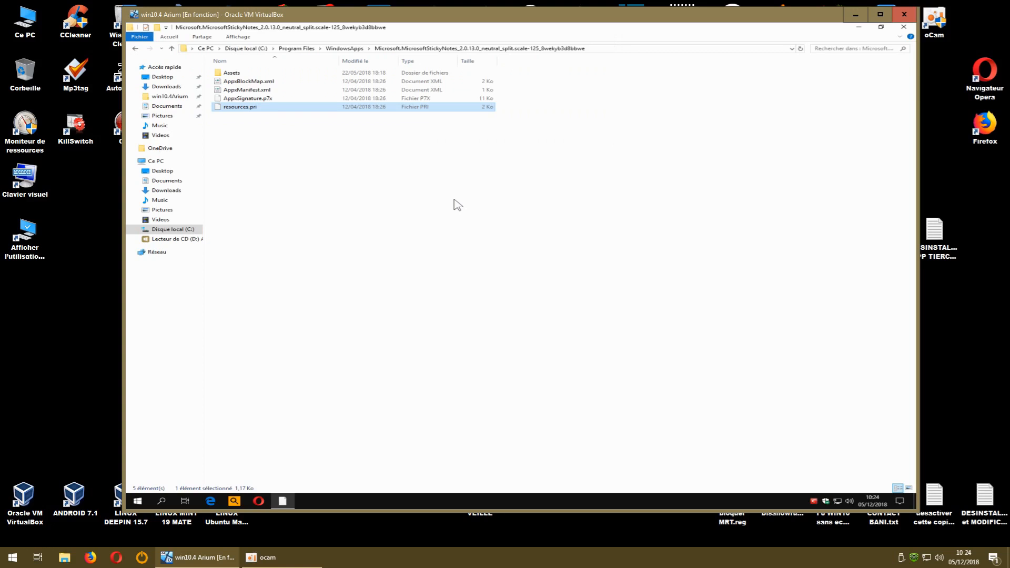
{"action": "right_click", "coordinate": [253, 111]}
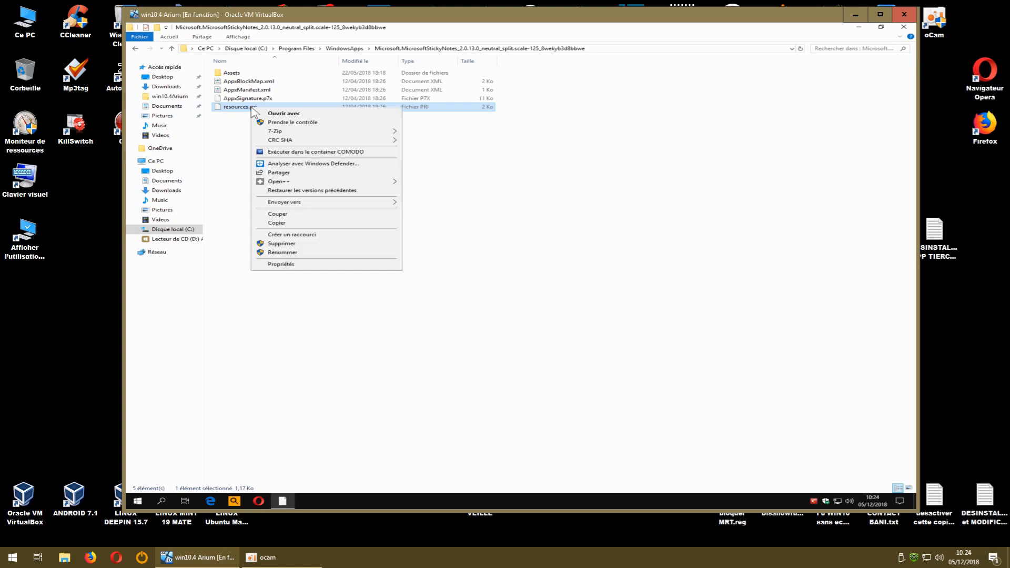
{"action": "left_click", "coordinate": [282, 244]}
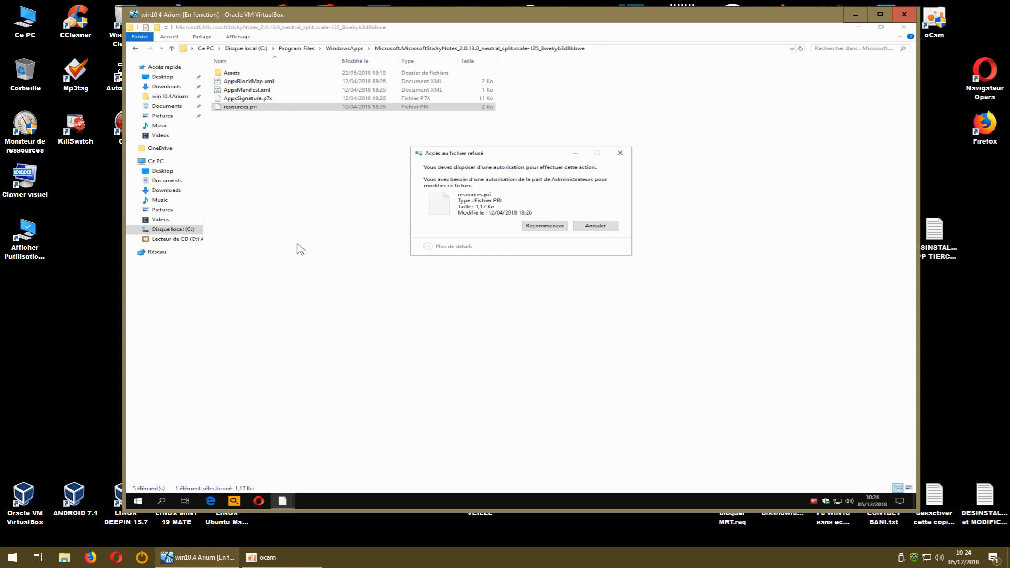
{"action": "left_click", "coordinate": [559, 228]}
{"action": "left_click", "coordinate": [584, 228]}
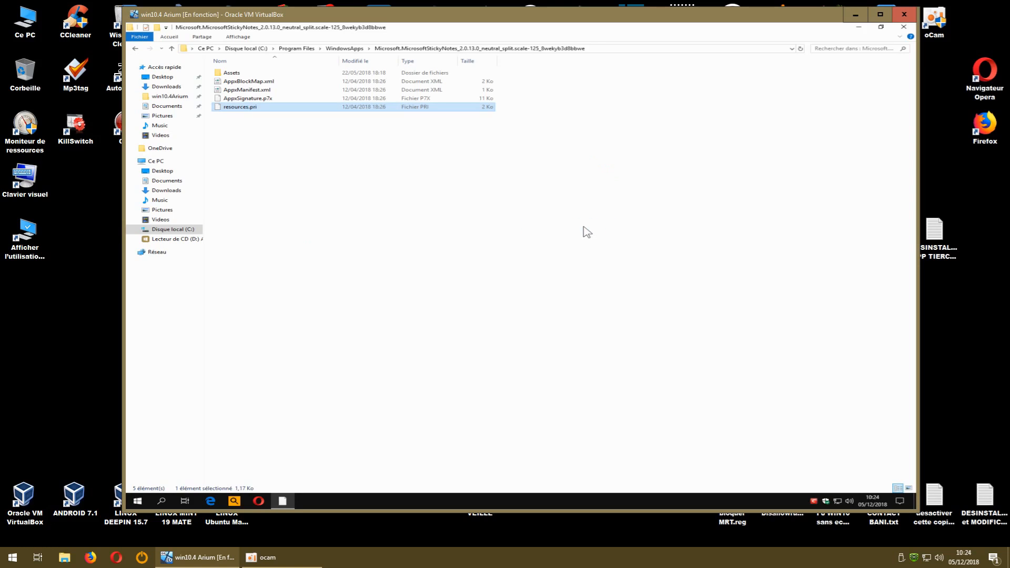
Return to the WindowsApps folder and close the file explorer window.
{"action": "left_click", "coordinate": [135, 50]}
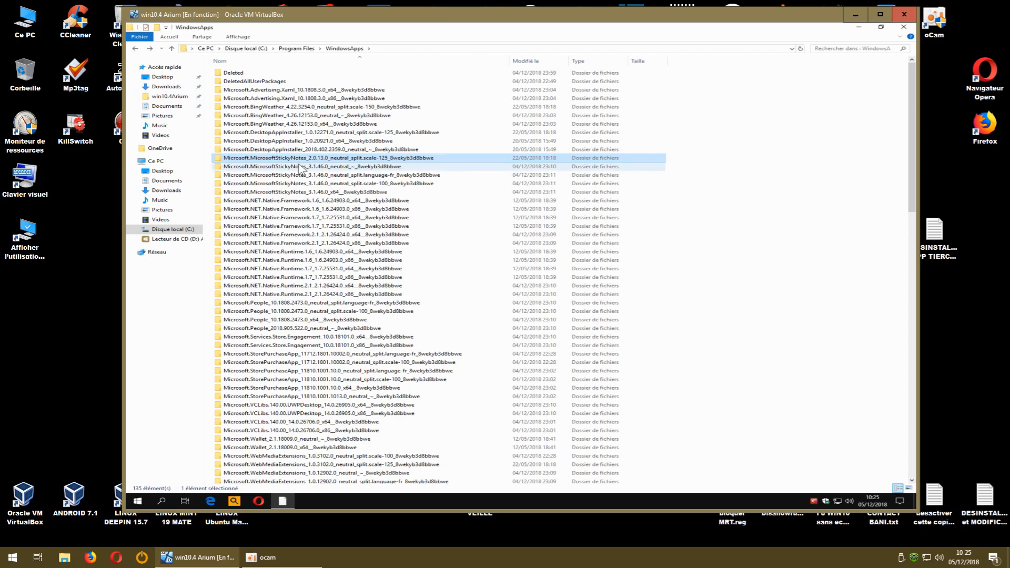
{"action": "left_click", "coordinate": [307, 183]}
{"action": "left_click", "coordinate": [307, 159]}
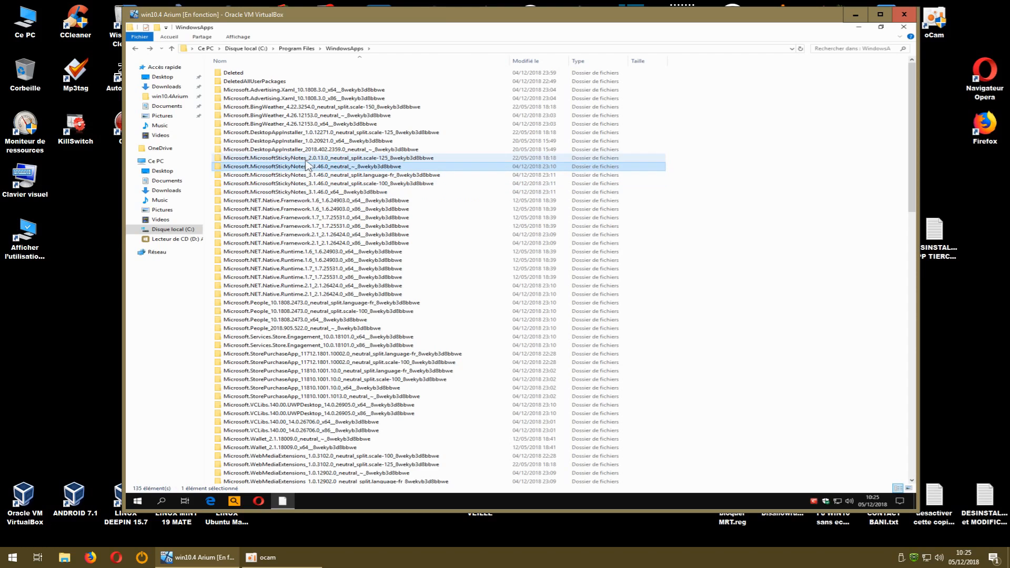
{"action": "left_click", "coordinate": [904, 27]}
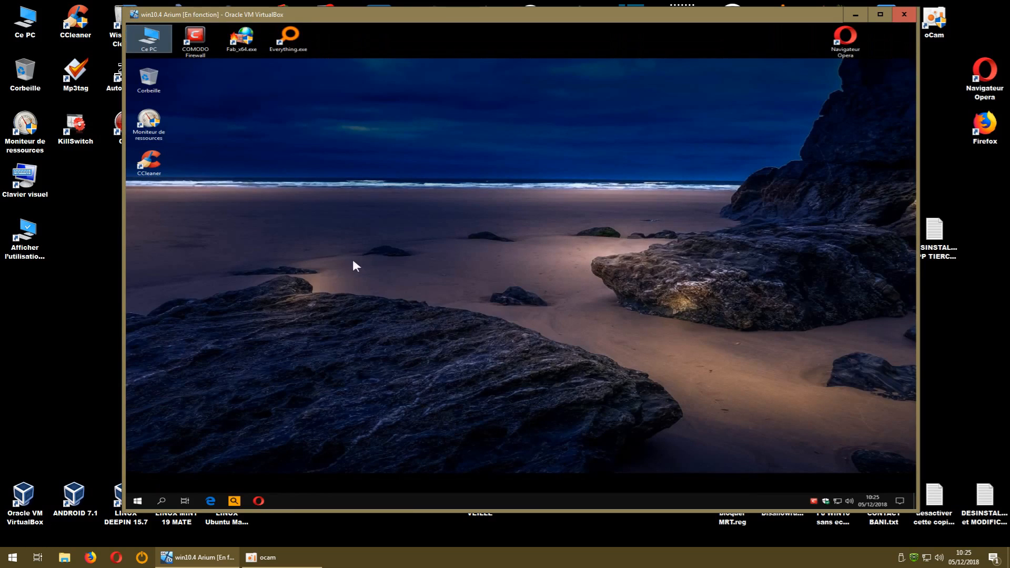
{"action": "left_click", "coordinate": [272, 237]}
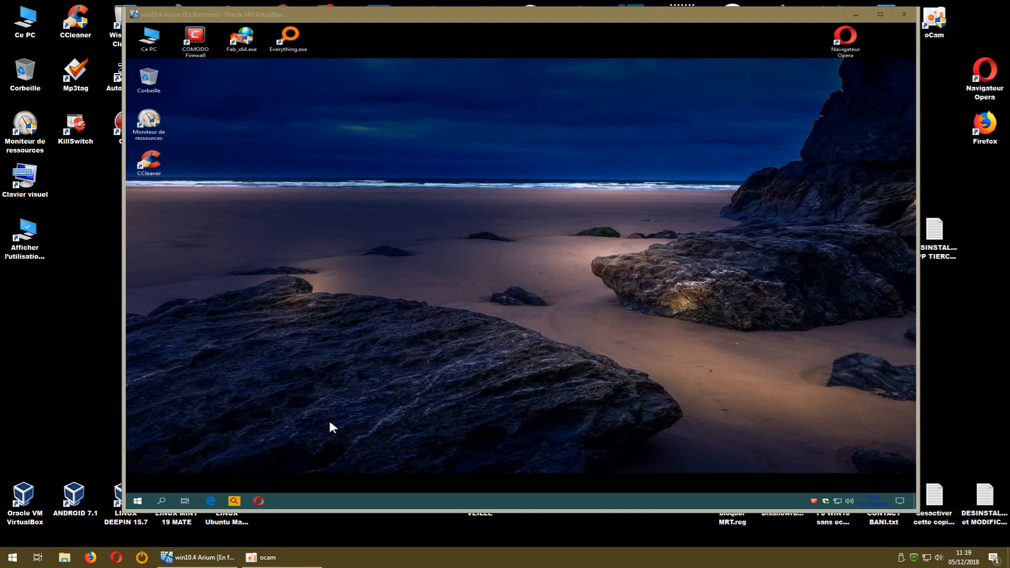
Open the Classic Start Menu taskbar settings and check the taskbar colour in the colour picker.
{"action": "right_click", "coordinate": [139, 502]}
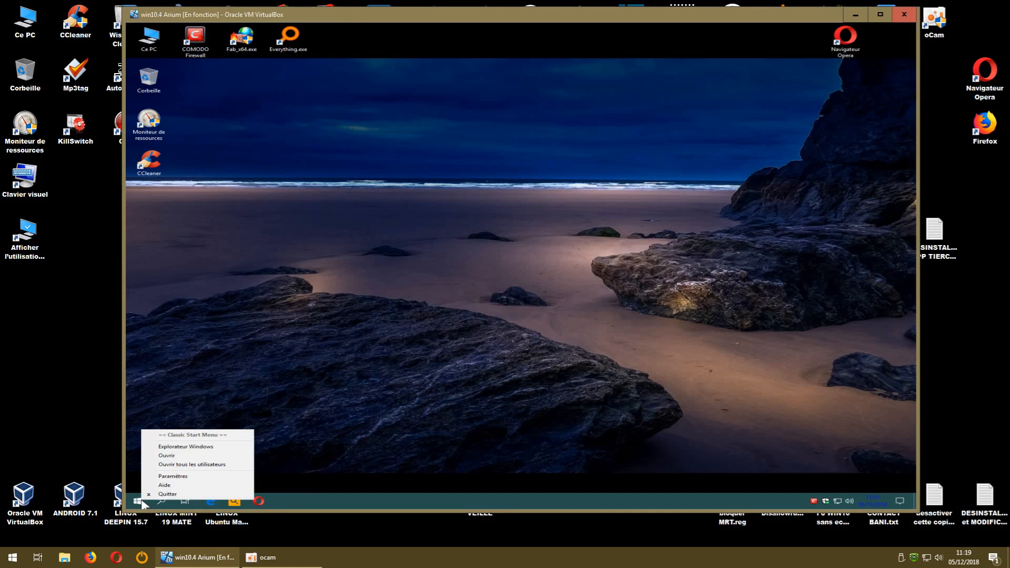
{"action": "left_click", "coordinate": [173, 476]}
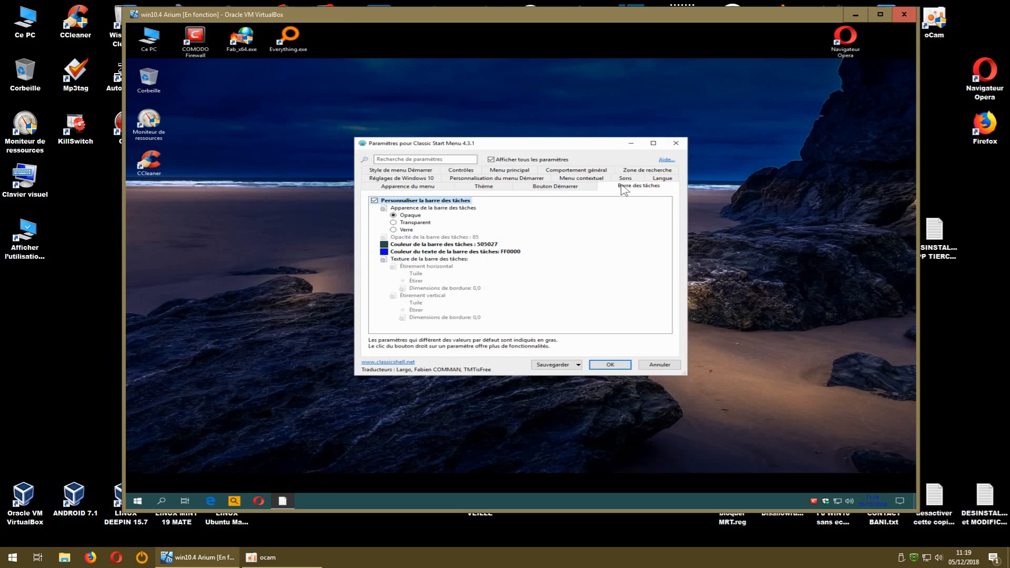
{"action": "left_click", "coordinate": [422, 245]}
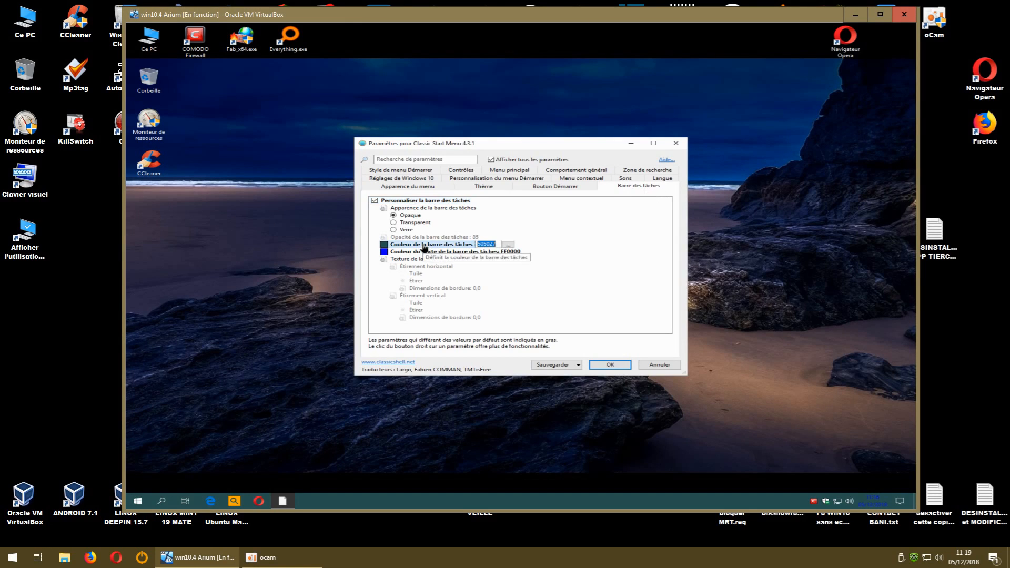
{"action": "left_click", "coordinate": [508, 244]}
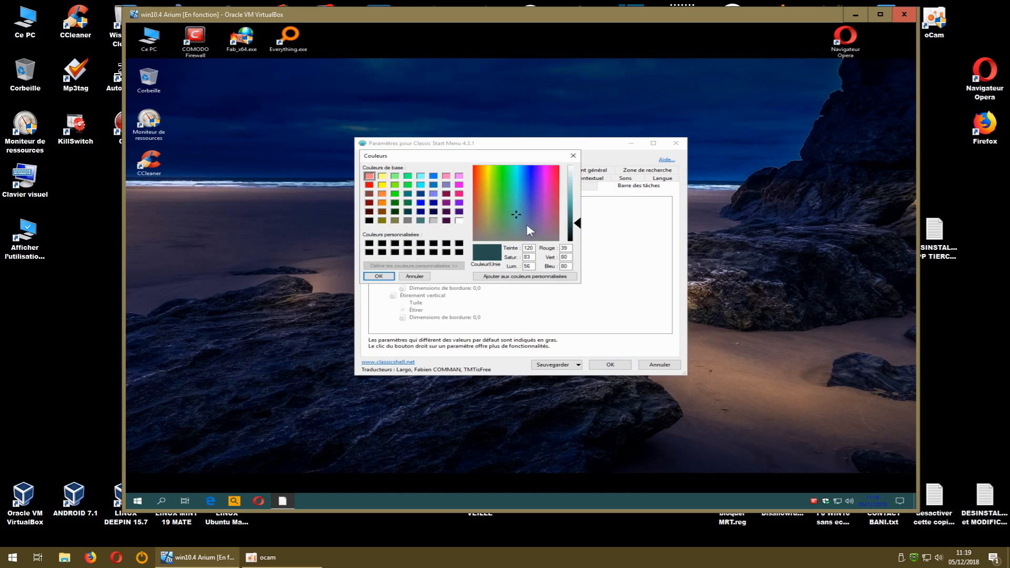
{"action": "left_click", "coordinate": [386, 277]}
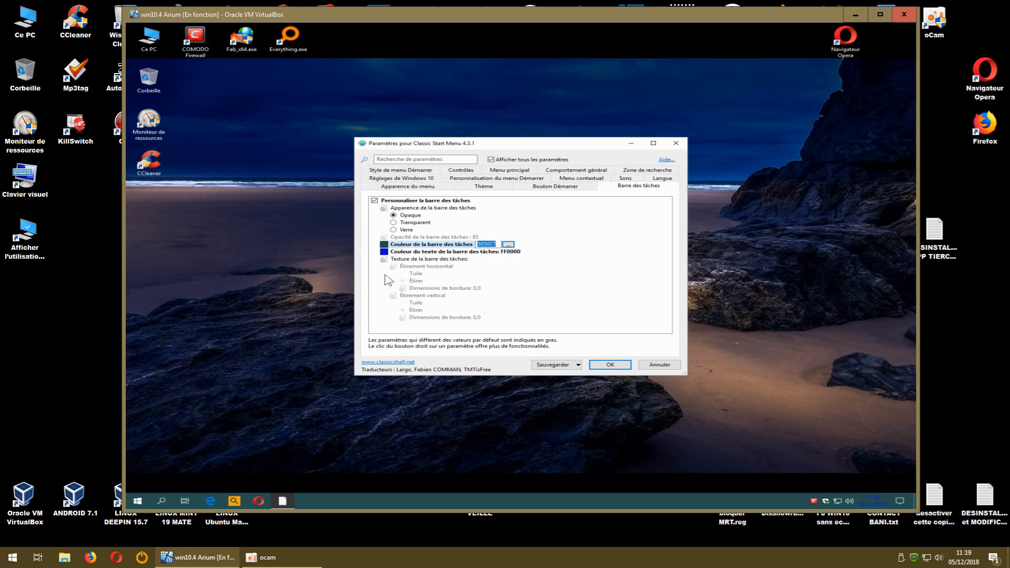
Check the taskbar text colour in the colour picker and close the Classic Start Menu settings with OK.
{"action": "left_click", "coordinate": [442, 253]}
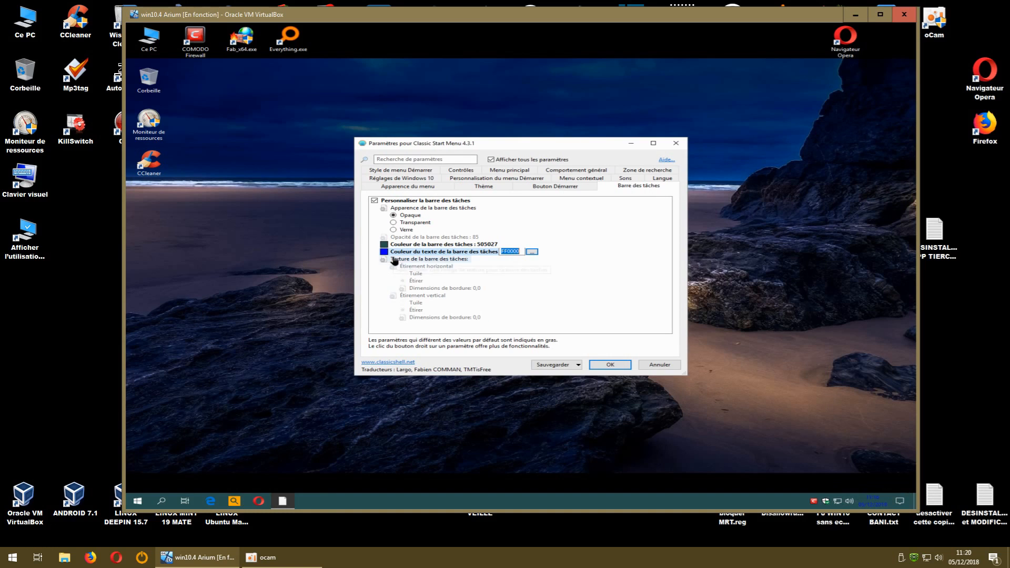
{"action": "left_click", "coordinate": [532, 252]}
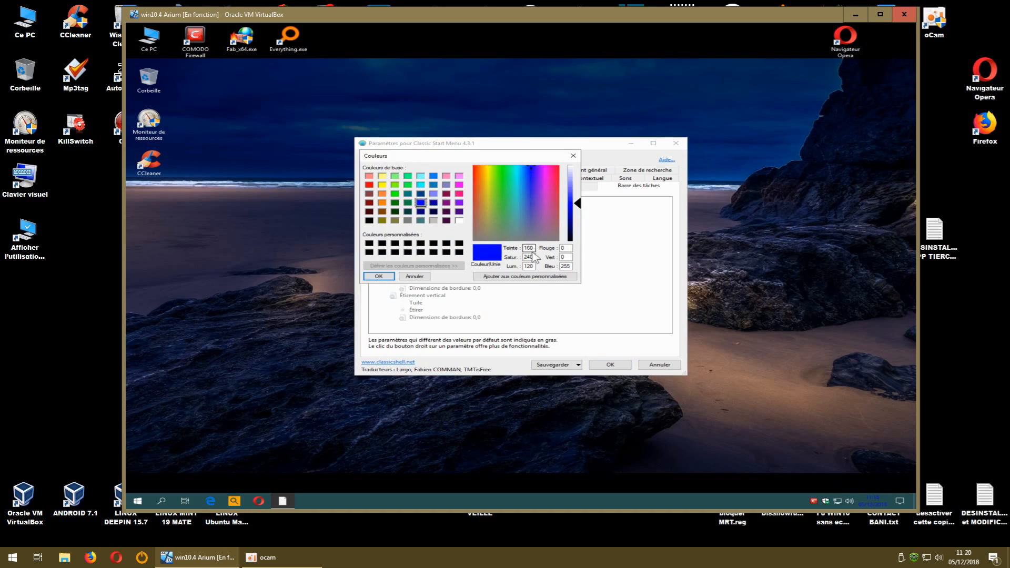
{"action": "left_click", "coordinate": [378, 276]}
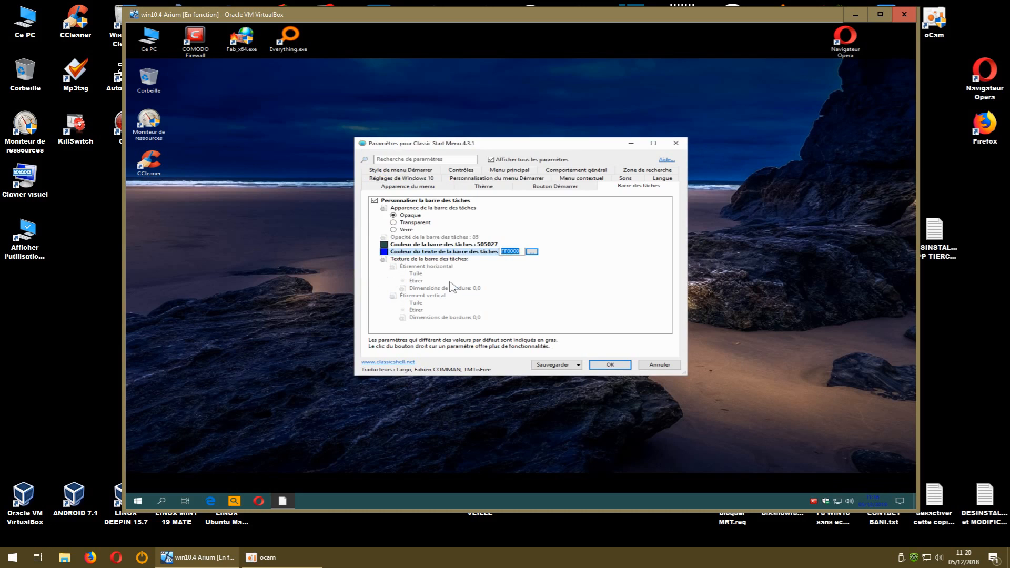
{"action": "left_click", "coordinate": [611, 366]}
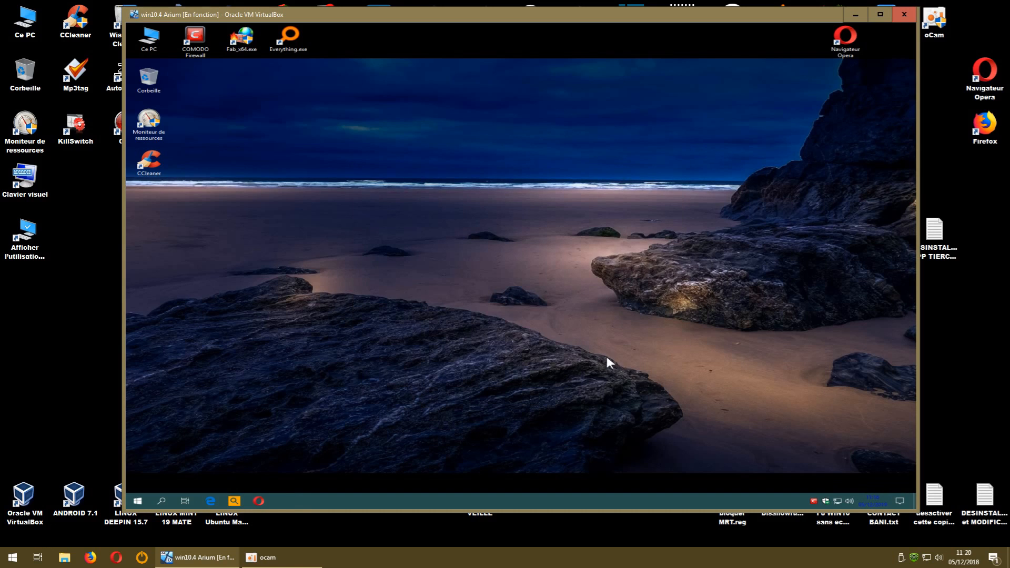